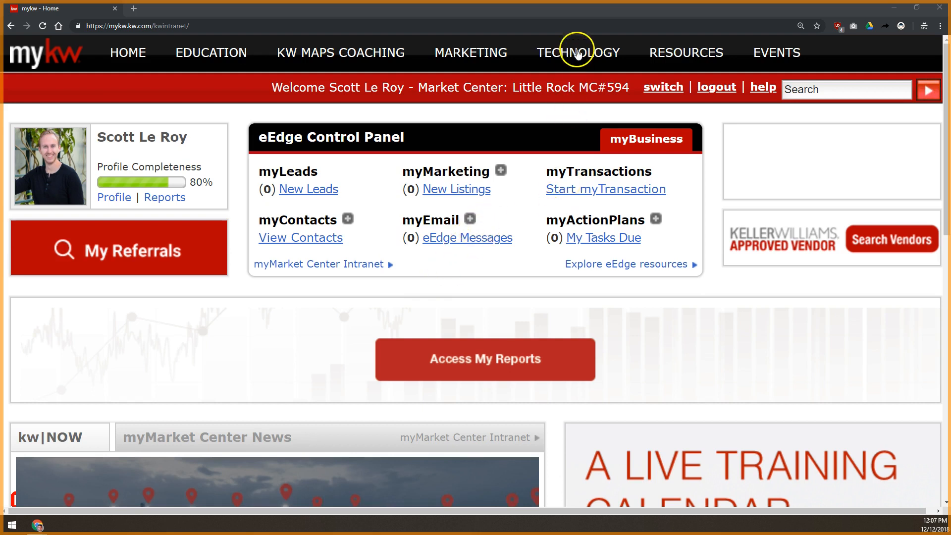
Step: From MyKW's KW Websites page, open the Placester admin dashboard for the agent website
mouse_move(567, 52)
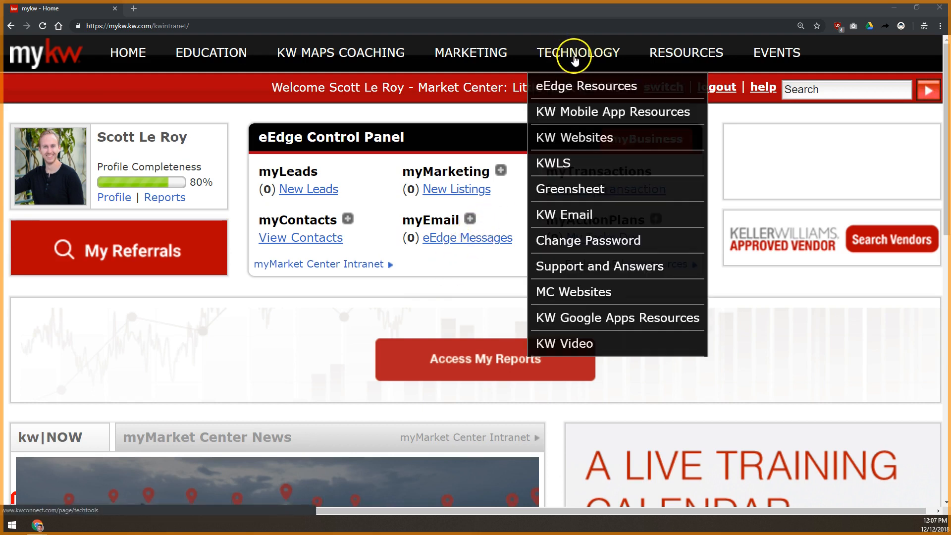
click(583, 137)
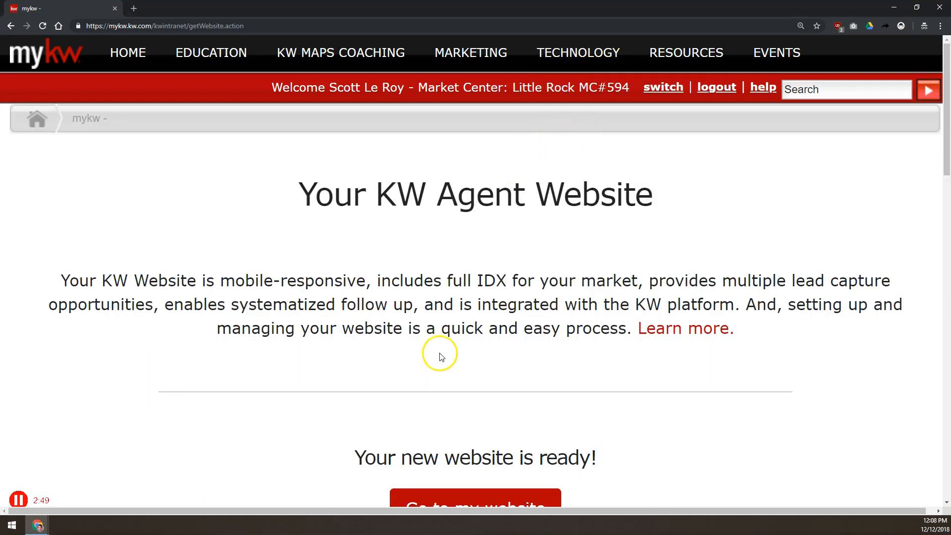
scroll(441, 356, down, 2)
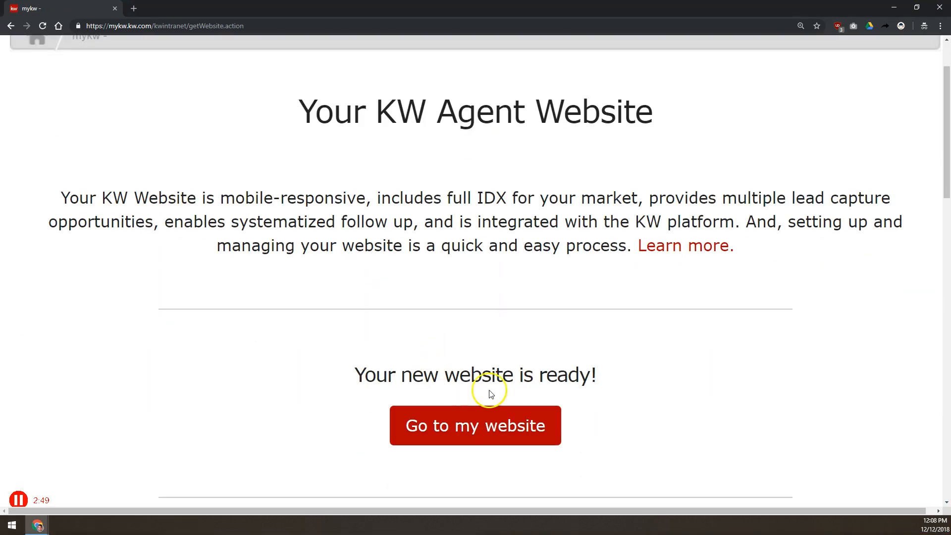
click(470, 426)
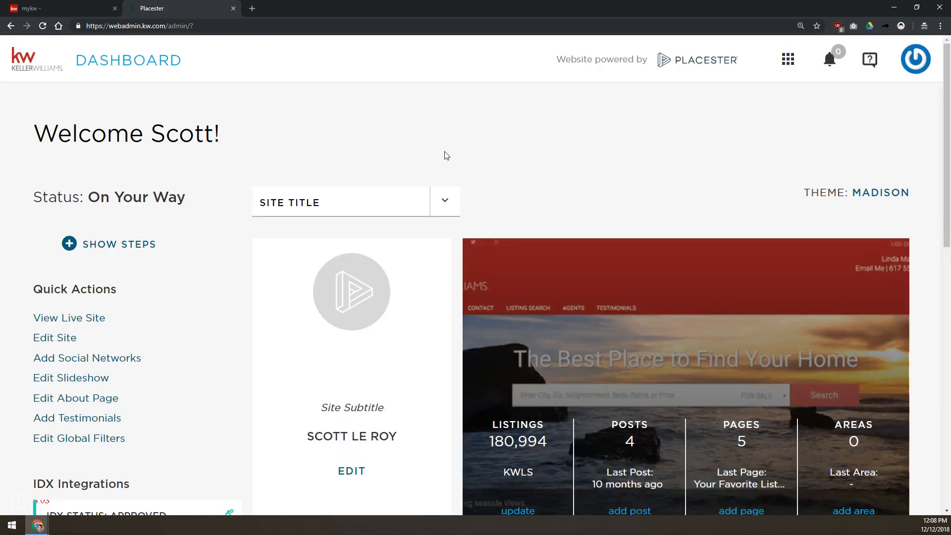
Step: Open the Site Settings page via Edit Site and scroll through its options
click(58, 340)
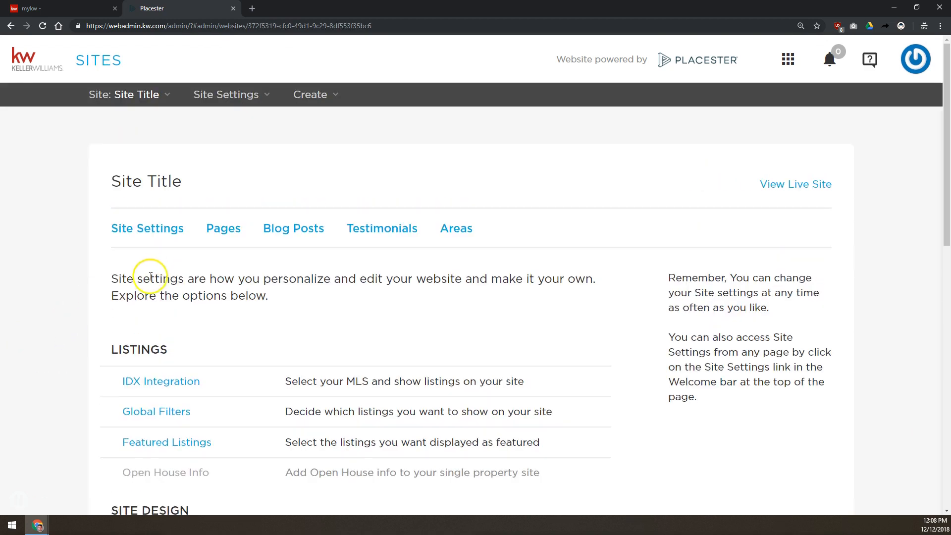
scroll(97, 307, down, 12)
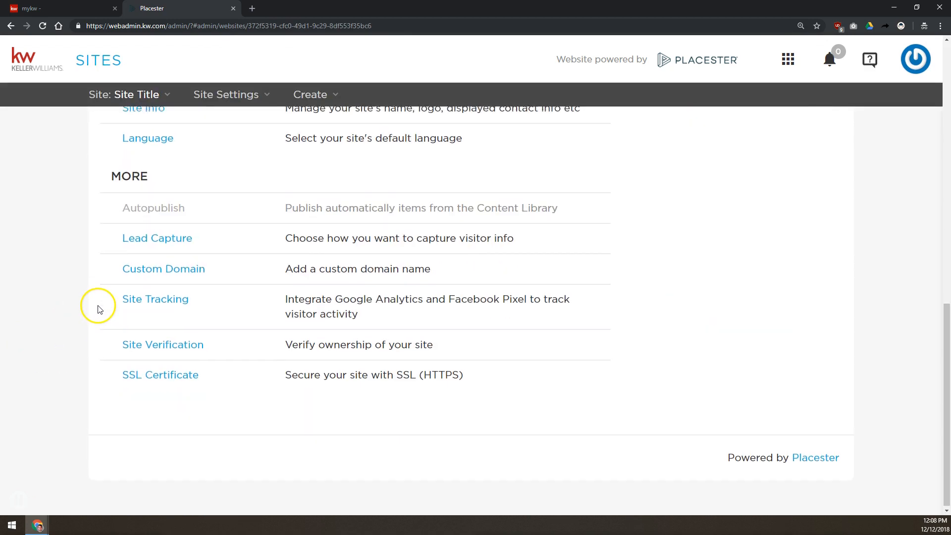
scroll(96, 308, up, 12)
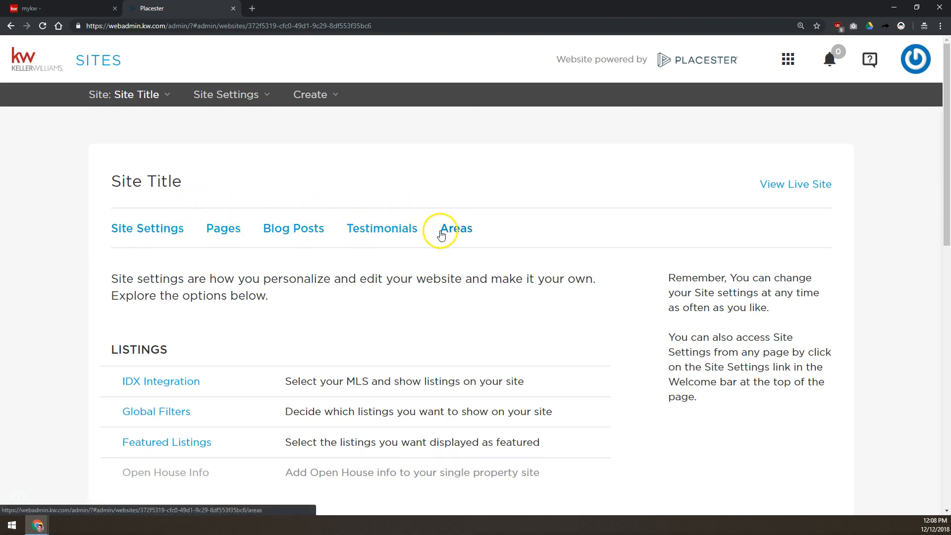
scroll(120, 274, down, 10)
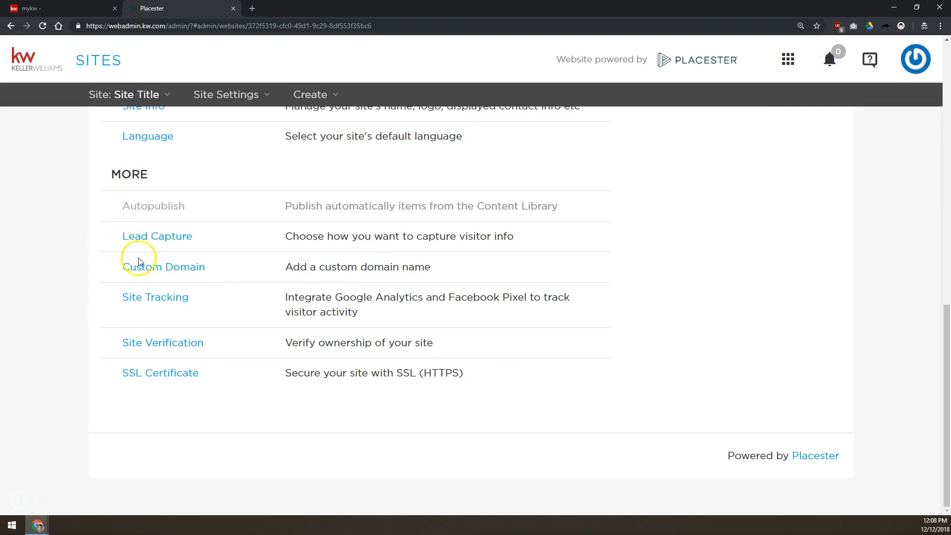
click(141, 271)
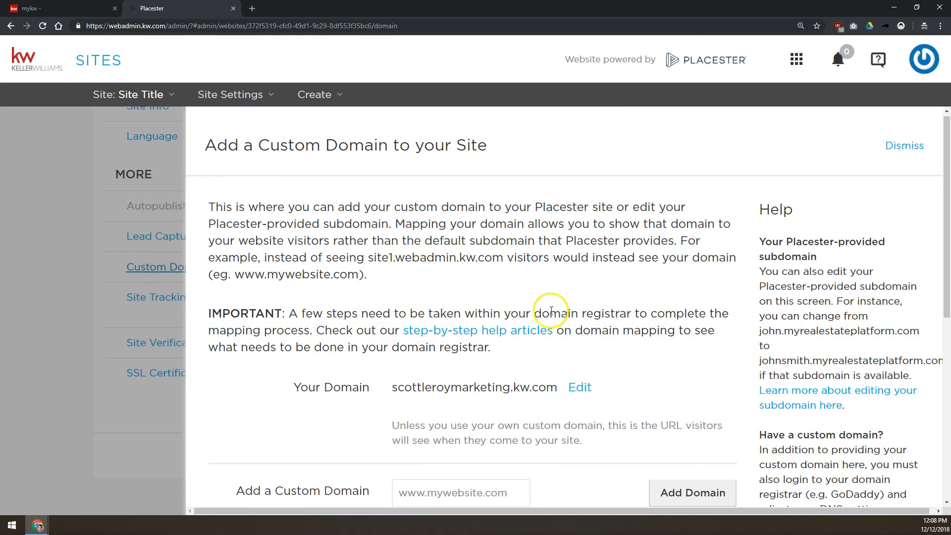
scroll(554, 309, down, 2)
drag(558, 303, 389, 310)
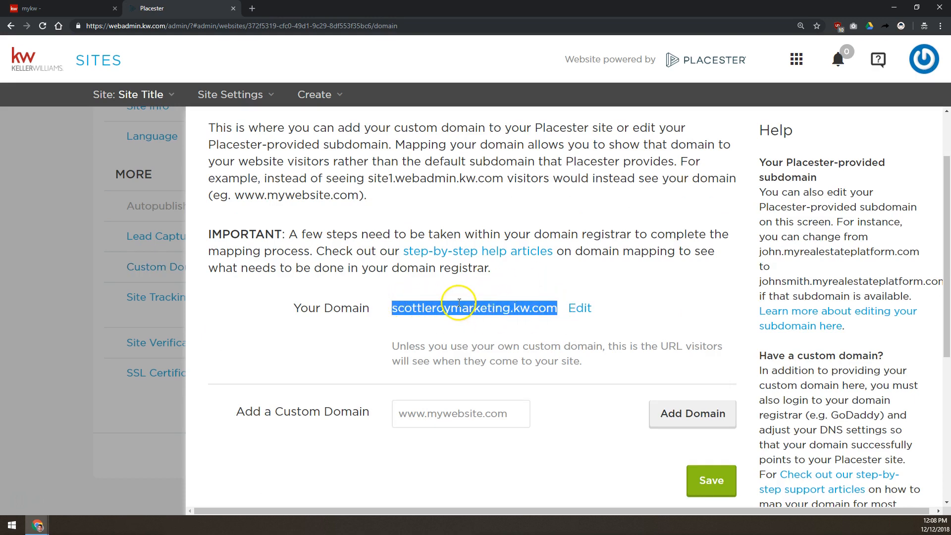
click(577, 310)
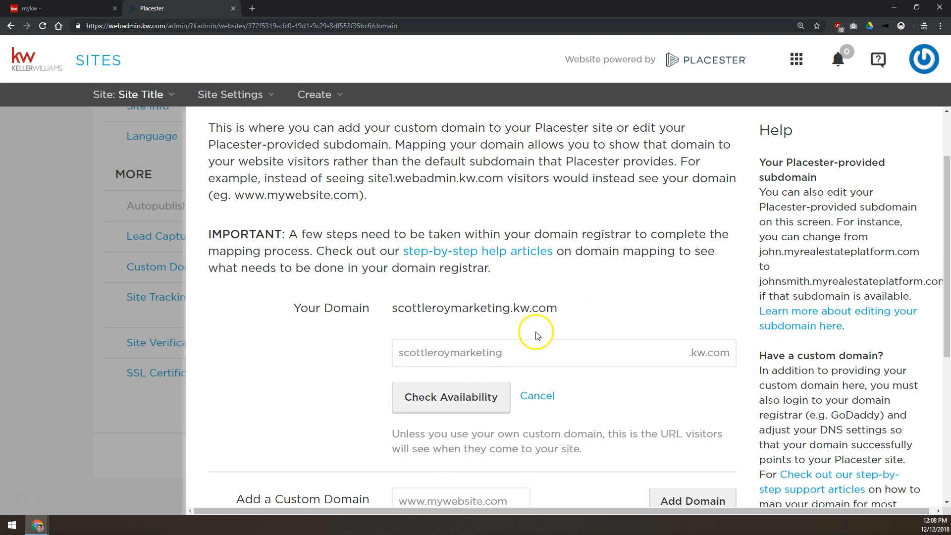
drag(501, 354, 395, 362)
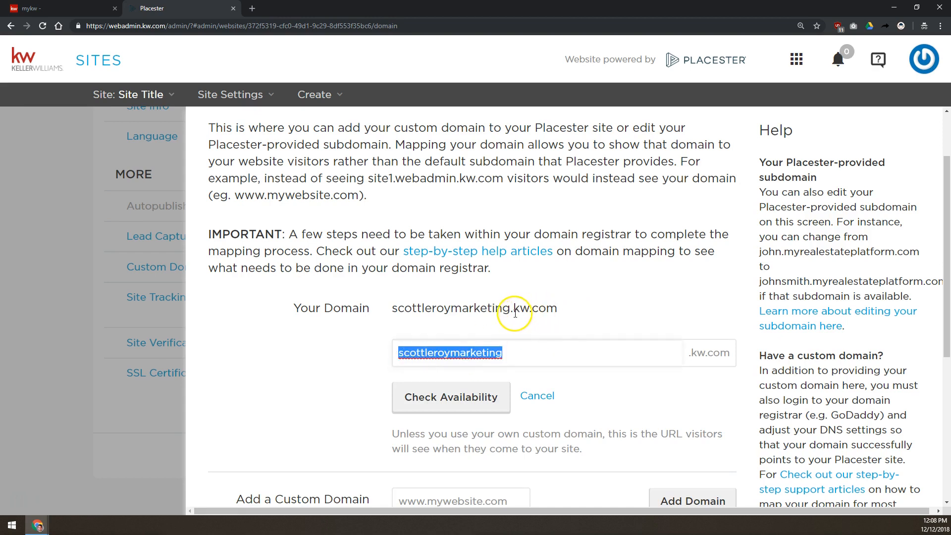
drag(512, 312, 558, 312)
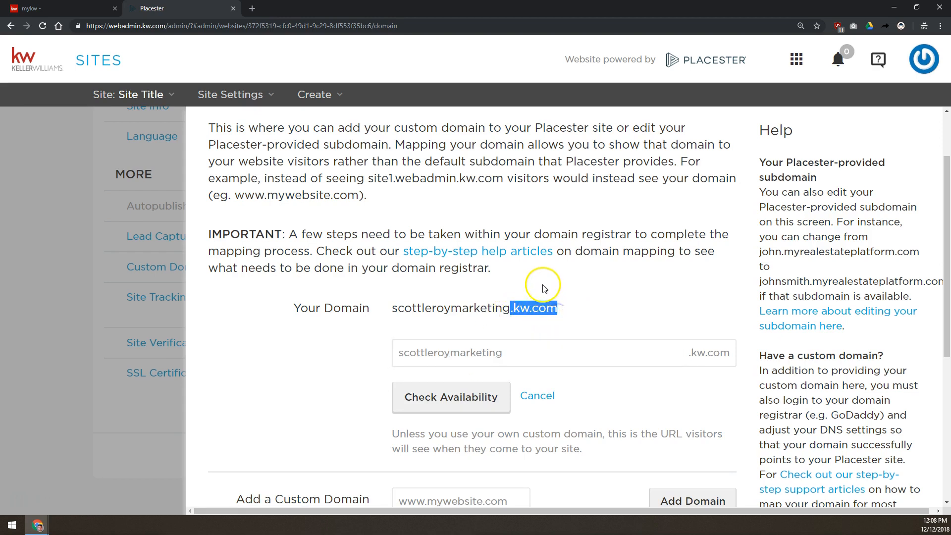
click(543, 287)
drag(510, 310, 561, 312)
click(560, 312)
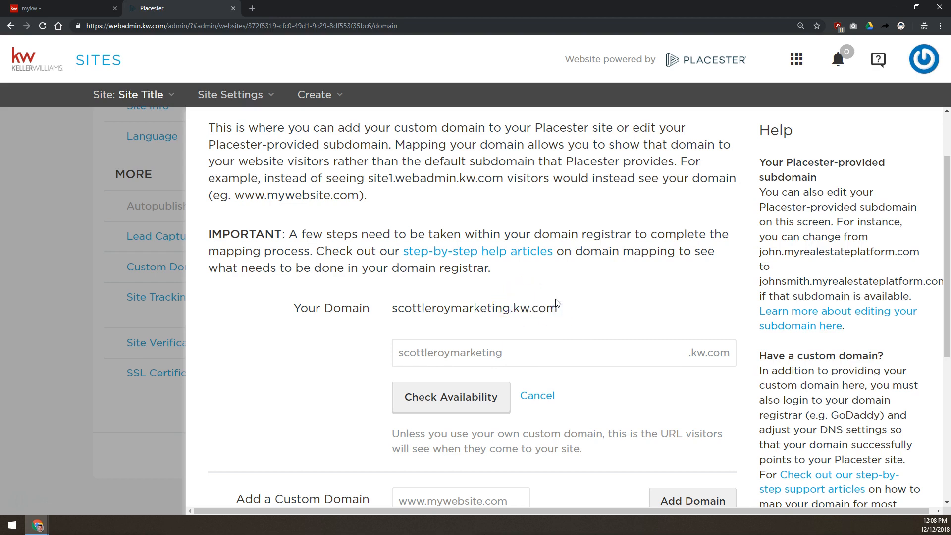
drag(510, 311, 572, 310)
click(572, 311)
click(536, 396)
click(442, 419)
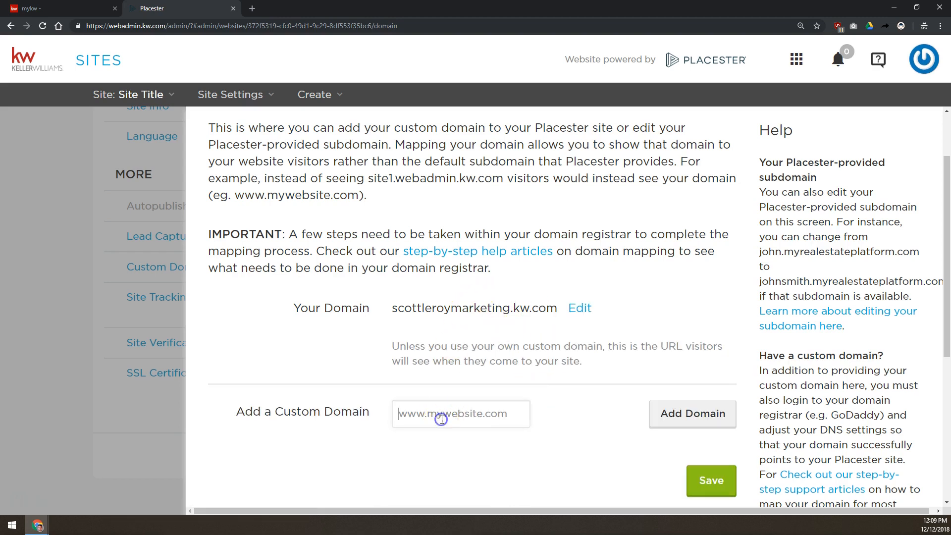
click(449, 417)
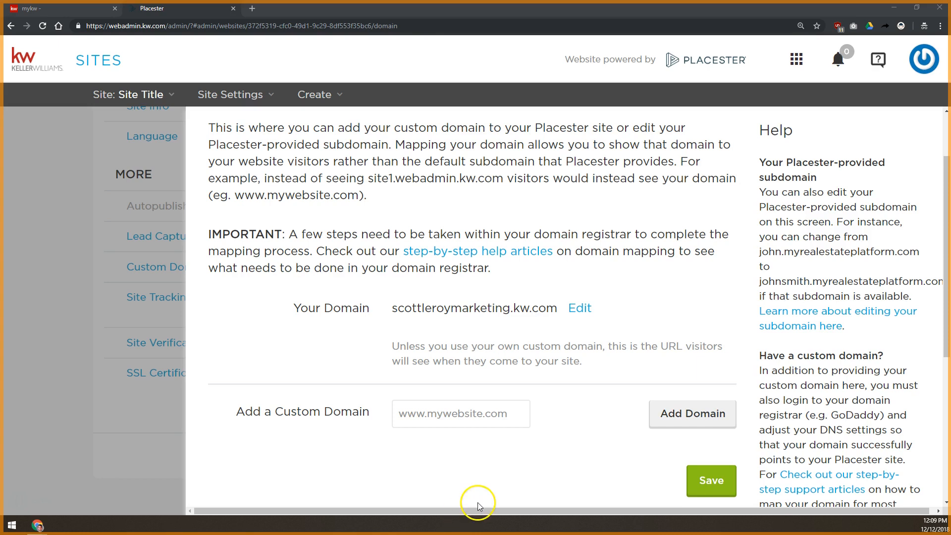
click(125, 239)
Step: Open Site Tracking and review the Analytics, Conversion and Facebook Pixel ID fields
click(157, 298)
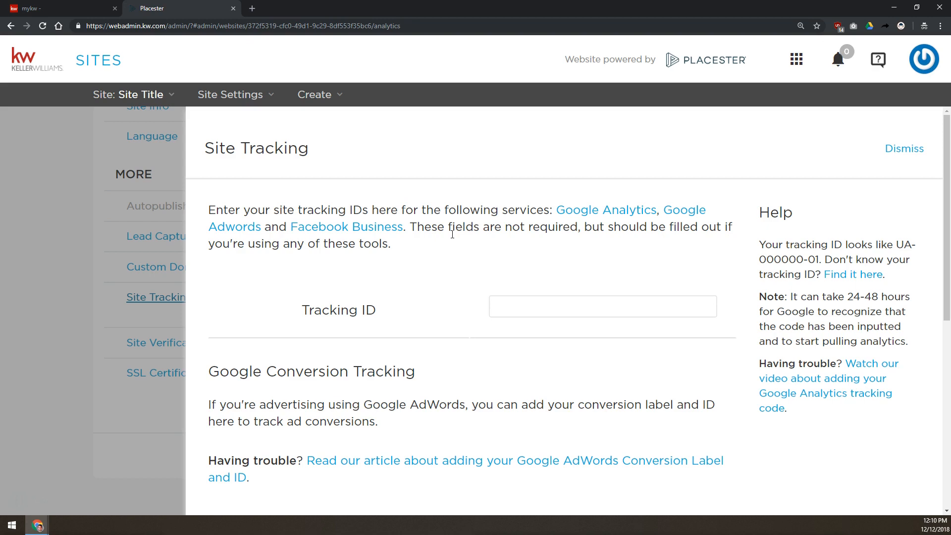
scroll(448, 235, down, 3)
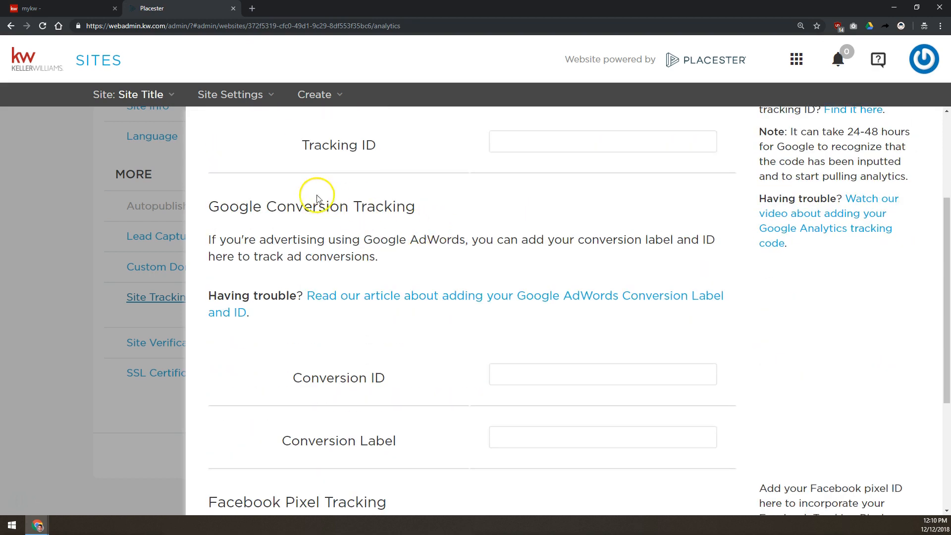
drag(208, 207, 426, 221)
click(434, 208)
scroll(393, 205, down, 4)
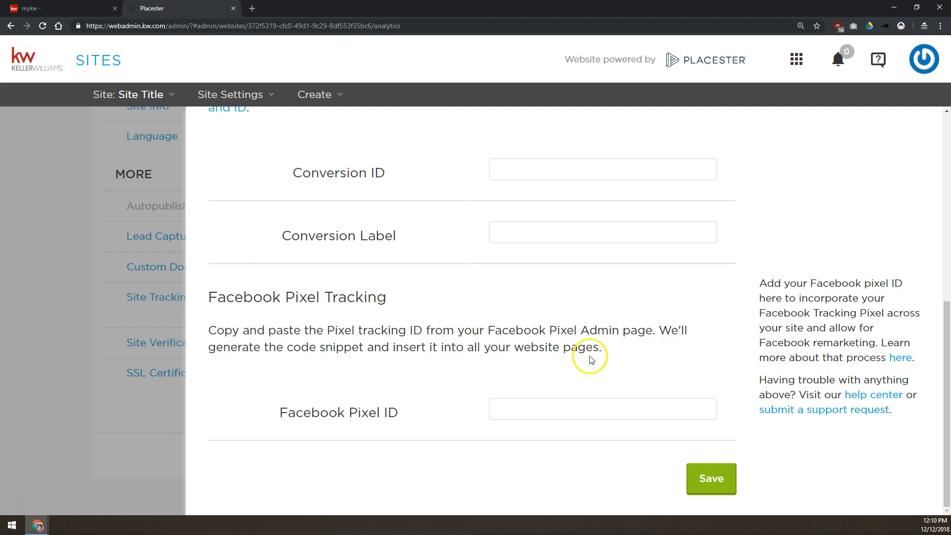
click(582, 411)
Step: Inspect the empty Google Analytics Tracking ID field and its UA-000000-01 example format
scroll(583, 411, up, 8)
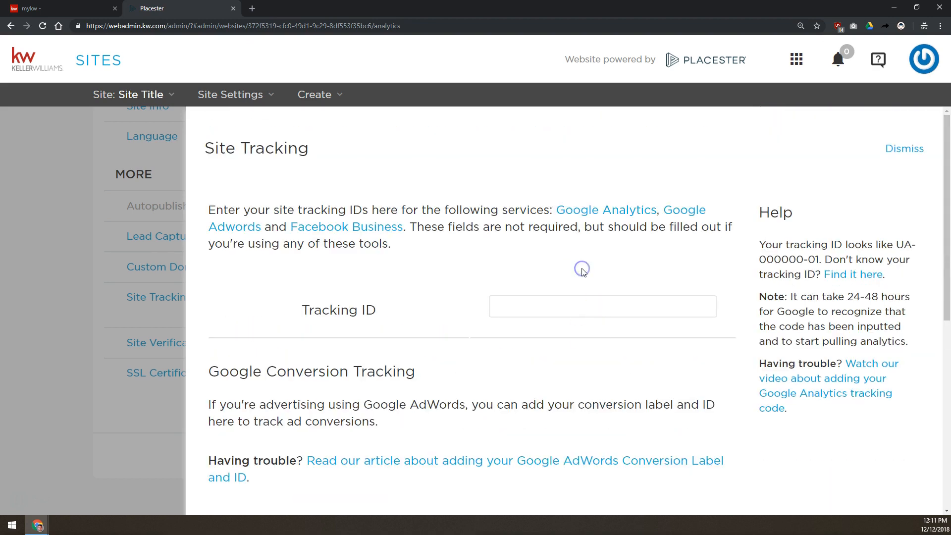
click(577, 297)
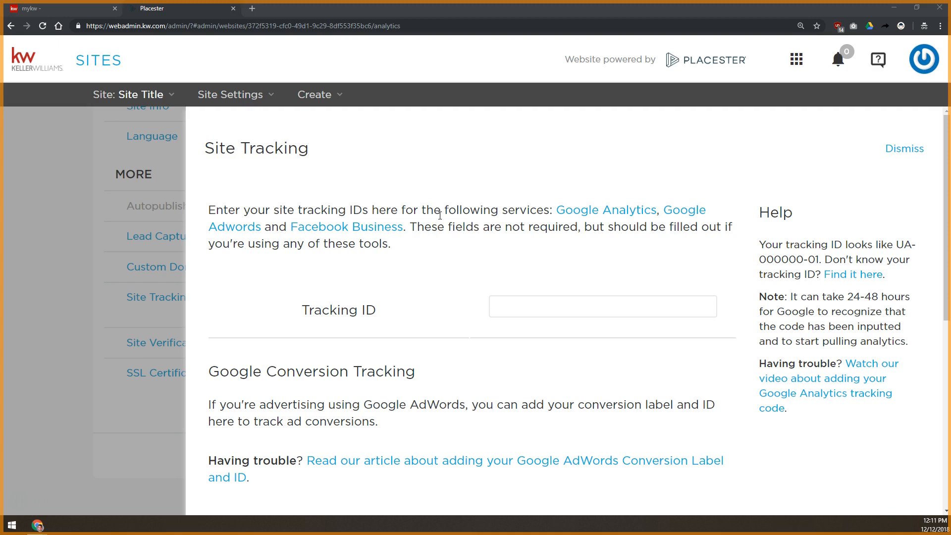
click(818, 261)
drag(818, 261, 899, 234)
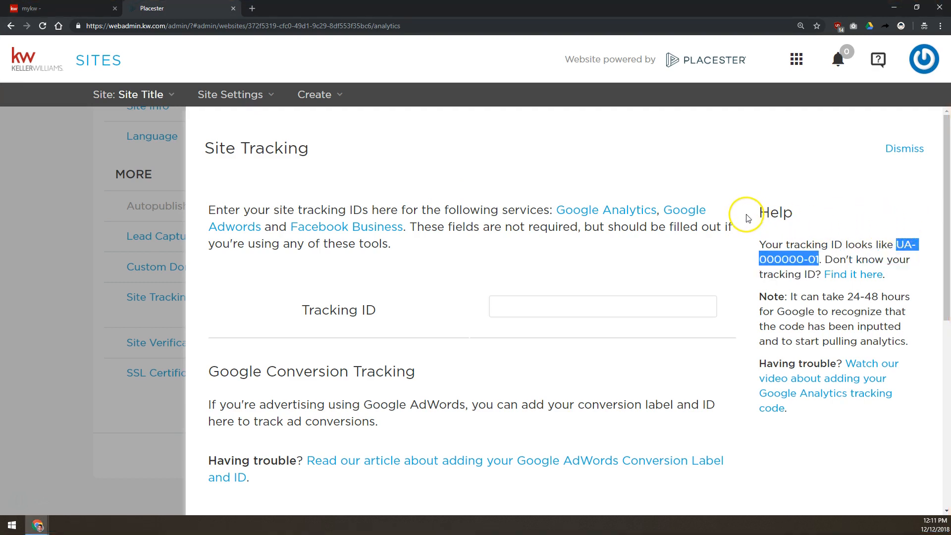
click(565, 297)
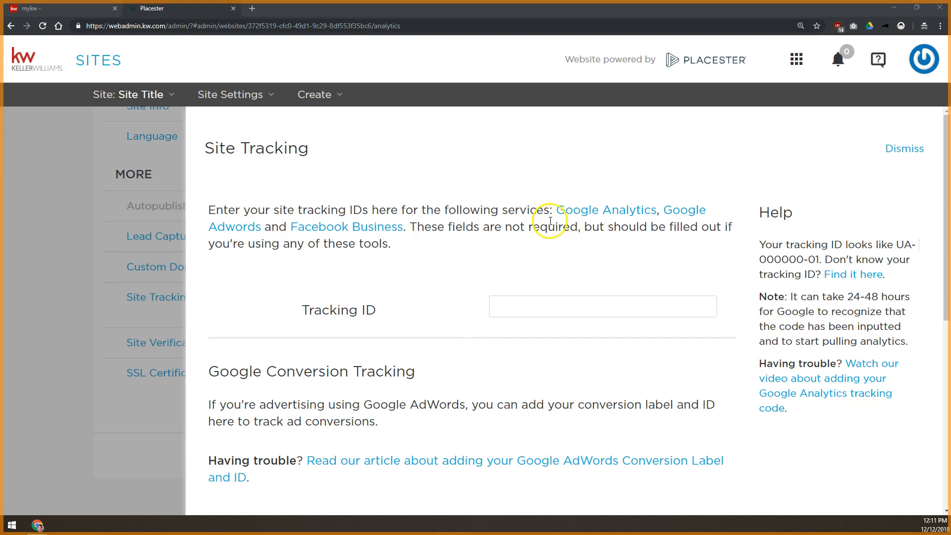
Step: Leave the Facebook Pixel ID field empty and save the Site Tracking settings
scroll(407, 278, down, 8)
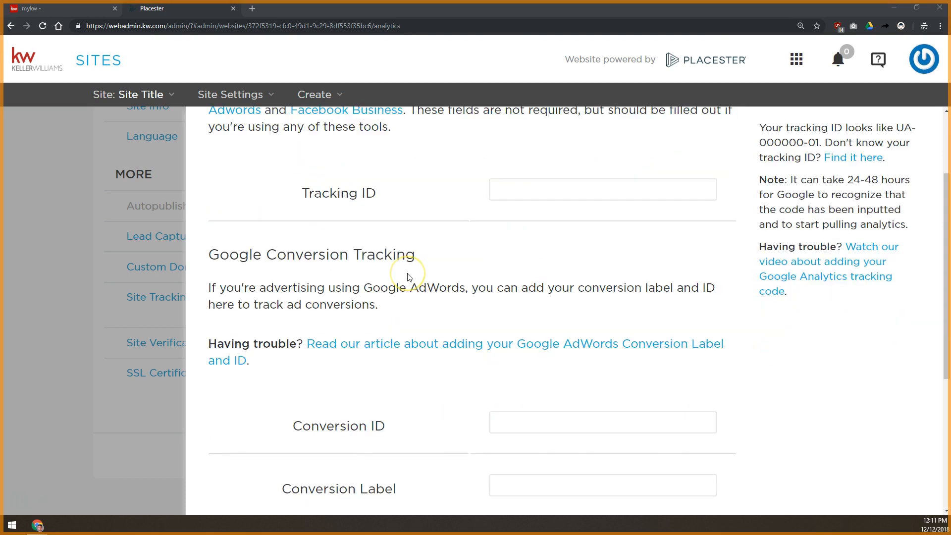
click(558, 419)
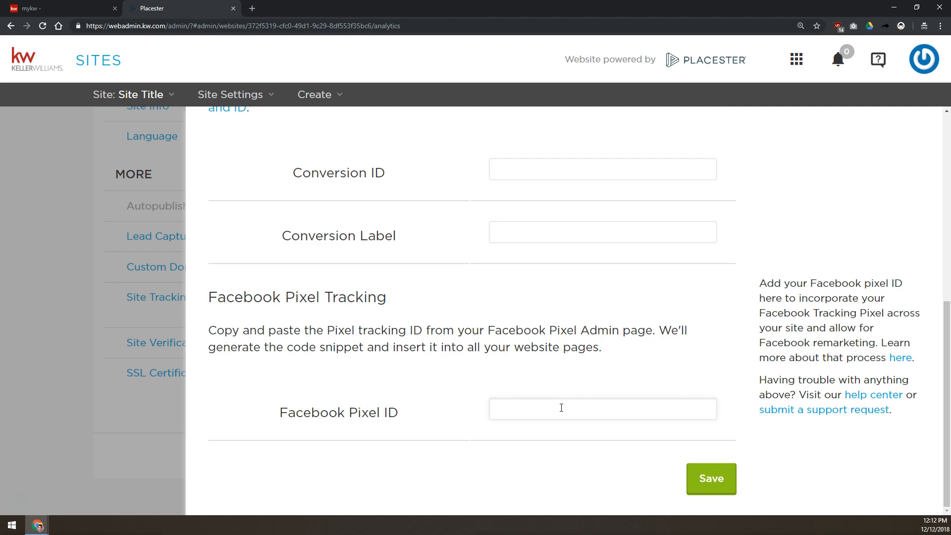
click(561, 408)
click(535, 402)
click(531, 400)
scroll(378, 423, up, 2)
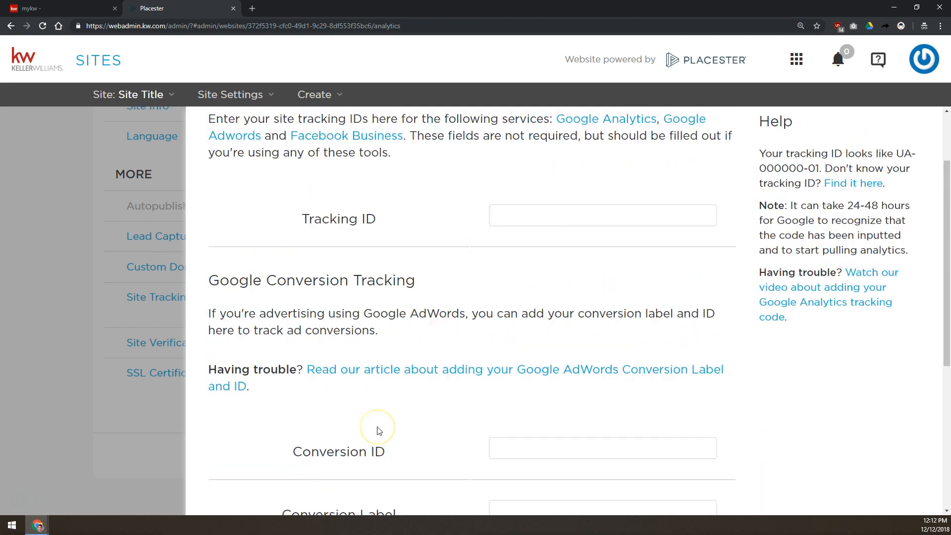
scroll(378, 430, down, 2)
click(706, 471)
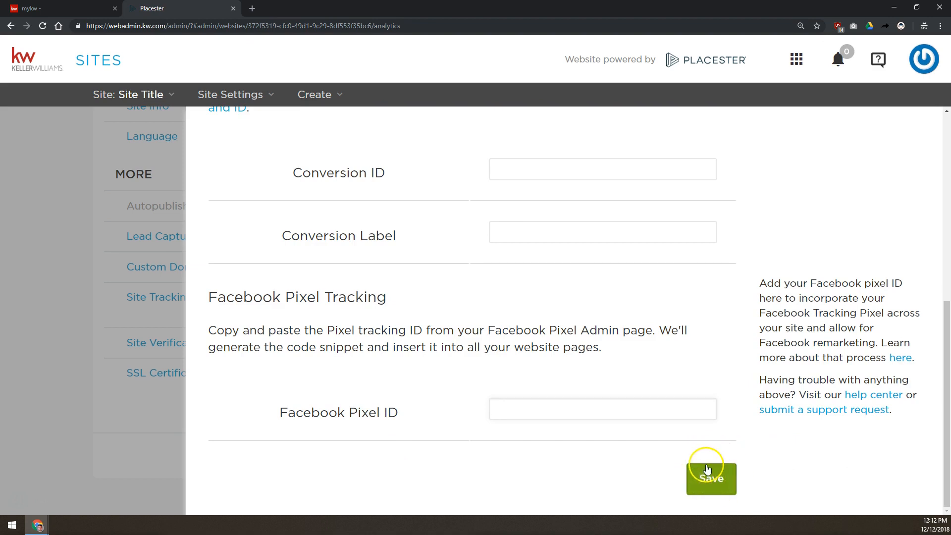
Step: Close Site Tracking and open Site Verification to review the Google and Bing meta-tag fields
click(53, 220)
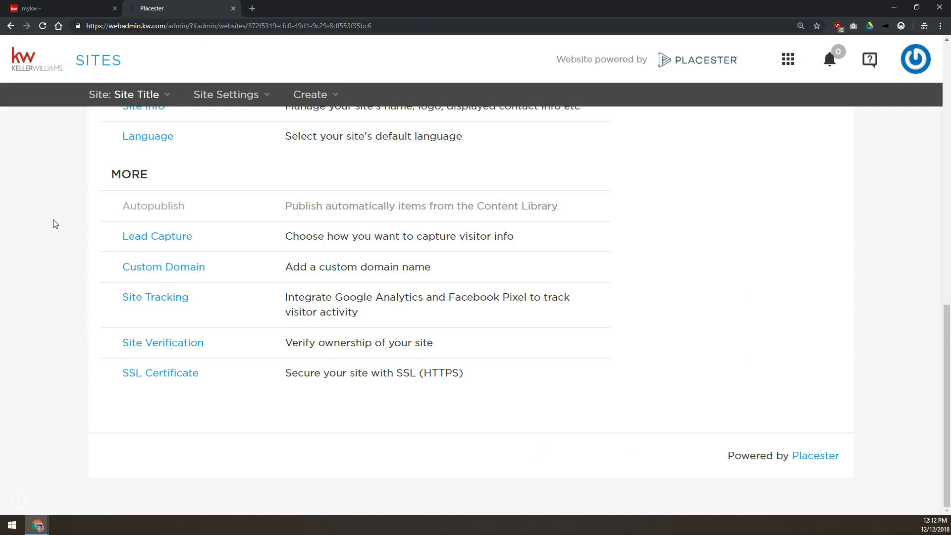
click(170, 347)
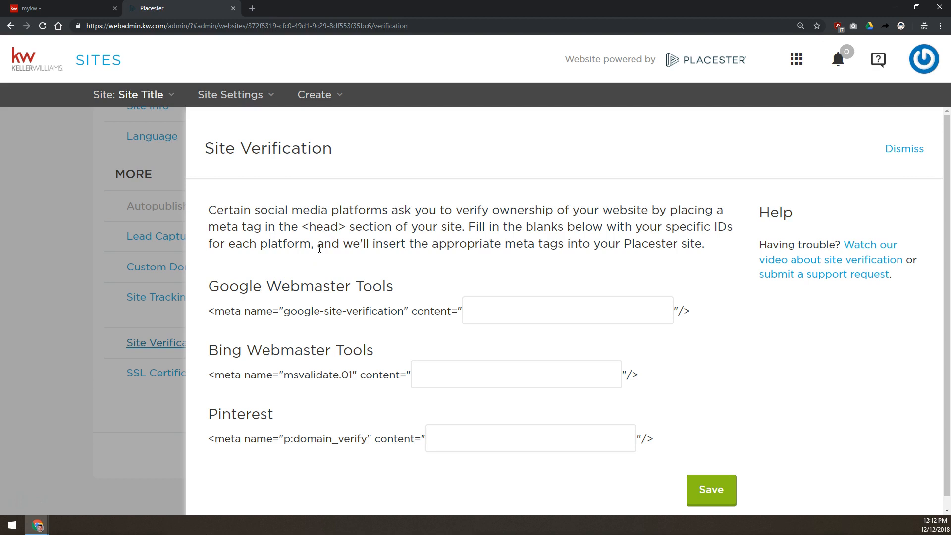
drag(218, 287, 325, 423)
click(244, 272)
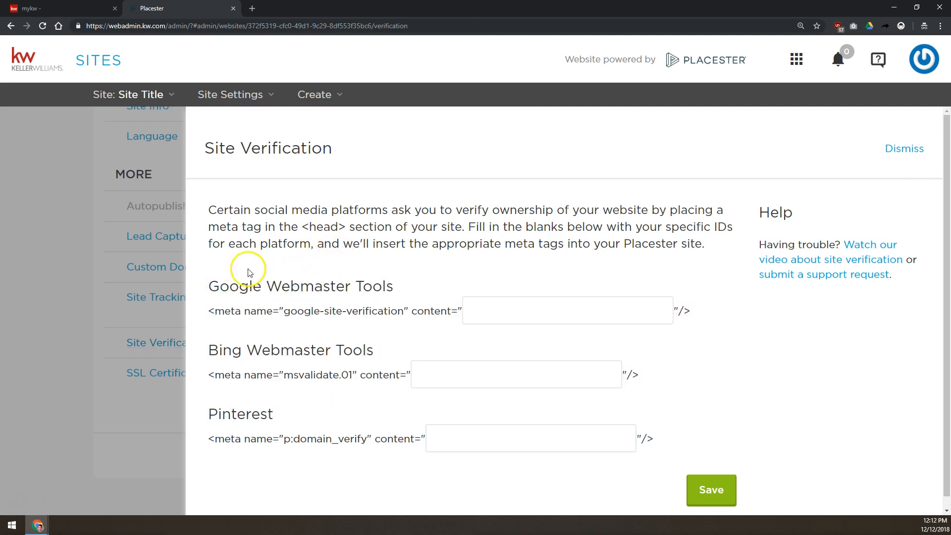
drag(225, 351, 280, 353)
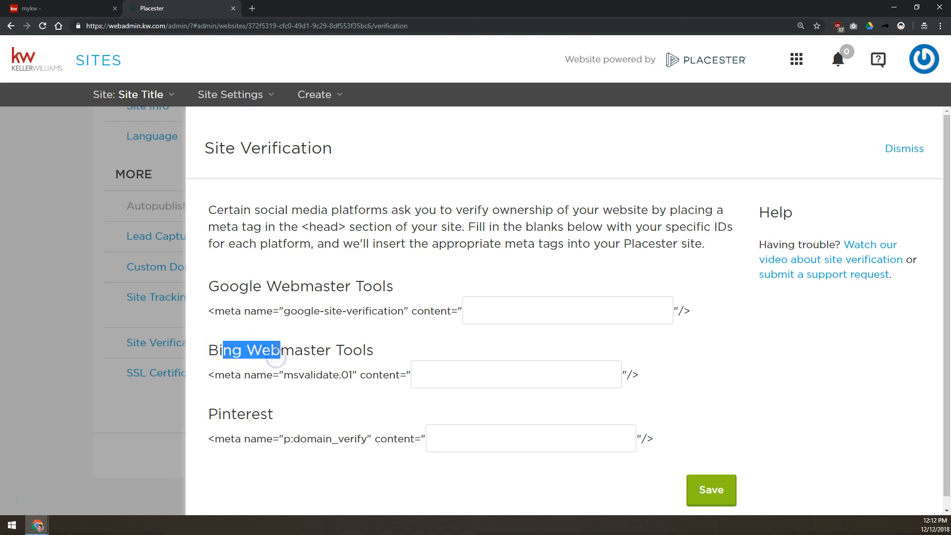
click(278, 334)
drag(210, 285, 290, 283)
click(287, 283)
drag(209, 350, 316, 352)
drag(209, 287, 351, 280)
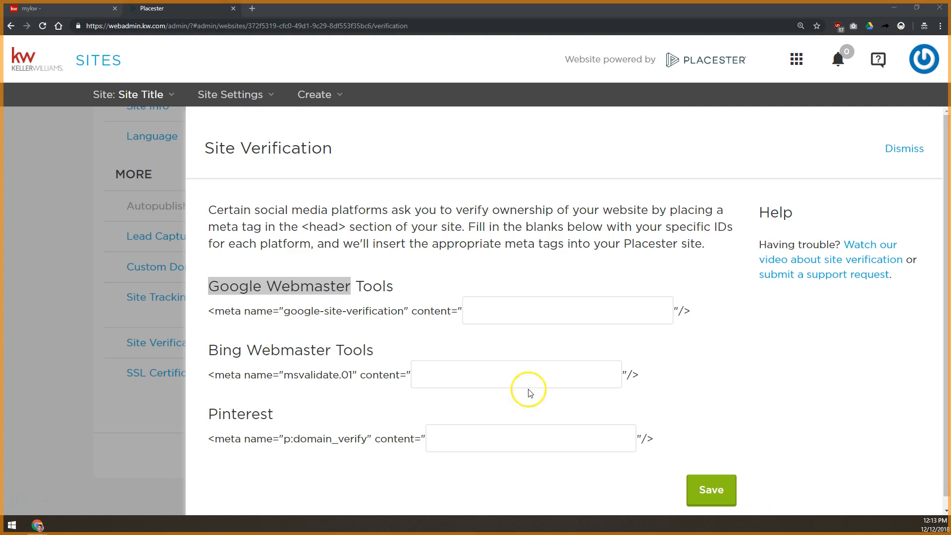
Step: Leave the Pinterest meta-tag field empty, save Site Verification, and close the panel
click(477, 428)
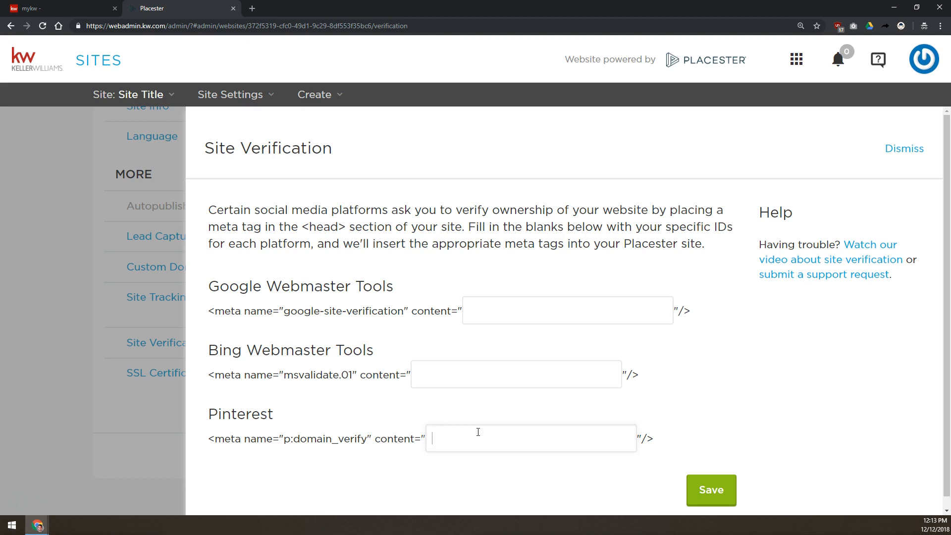
click(478, 432)
click(476, 413)
click(463, 436)
click(503, 436)
drag(222, 439, 399, 437)
click(464, 443)
click(708, 499)
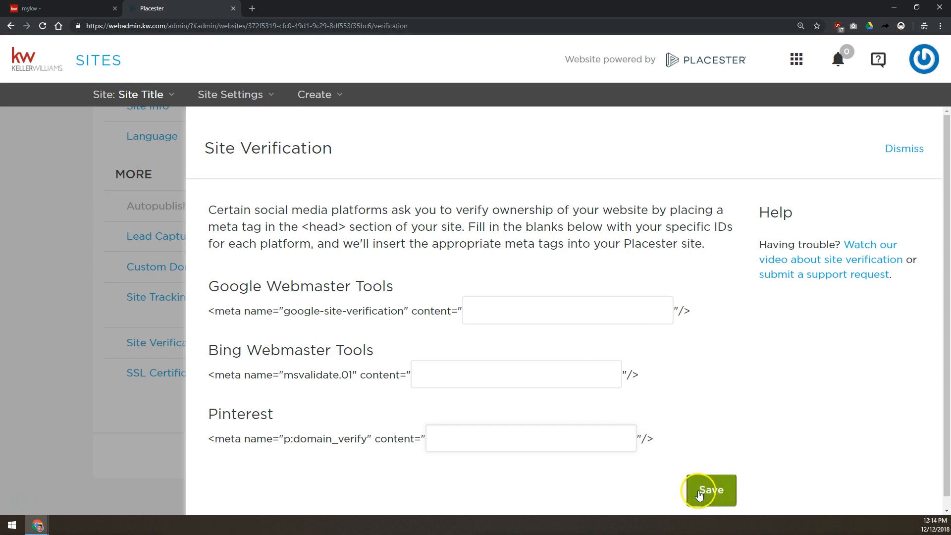
click(97, 294)
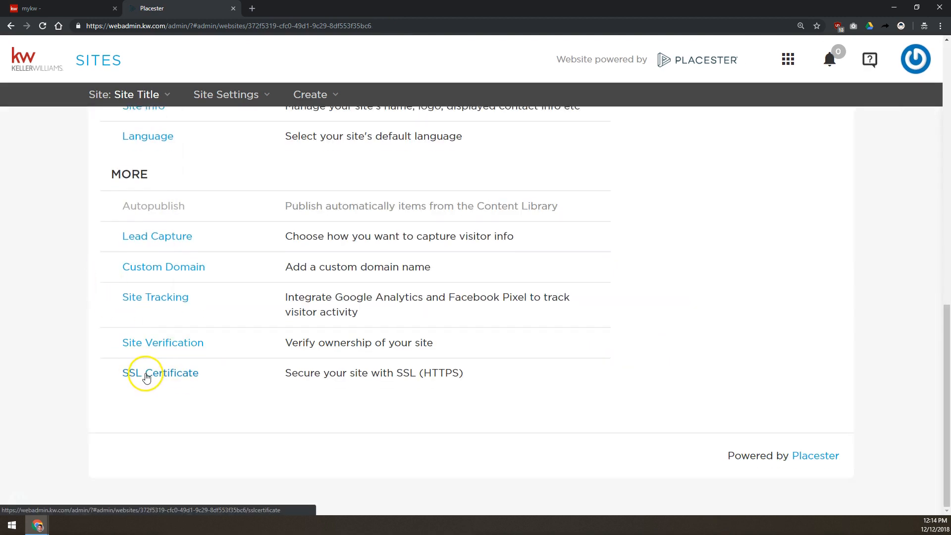
click(149, 374)
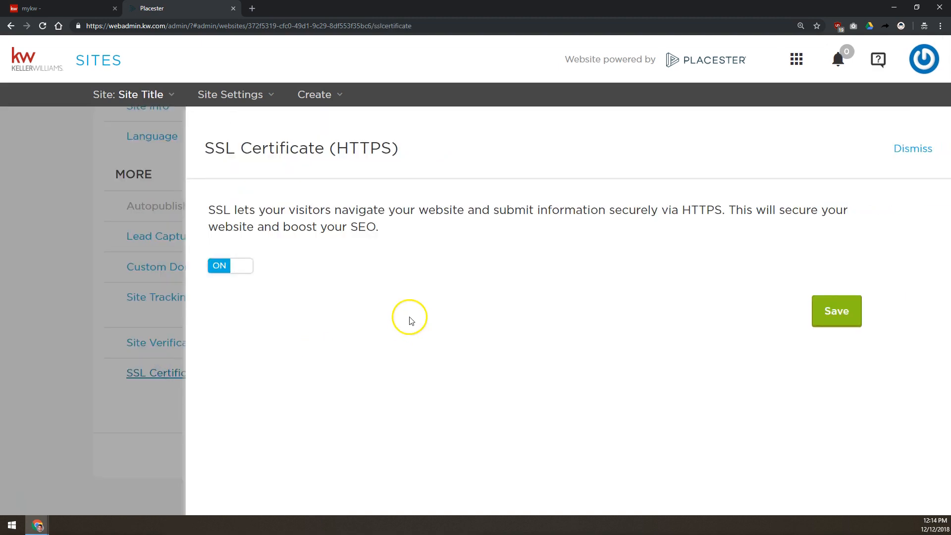
drag(204, 148, 235, 149)
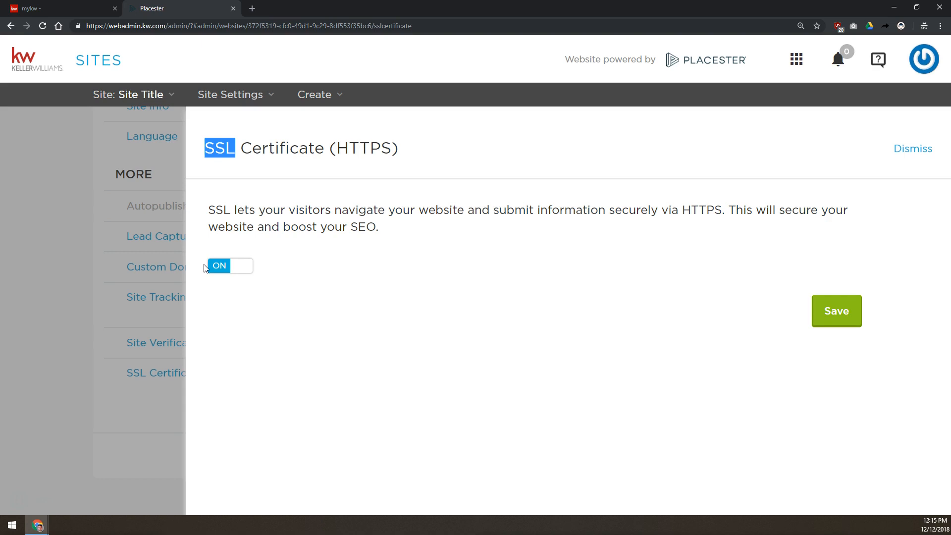
drag(375, 226, 320, 227)
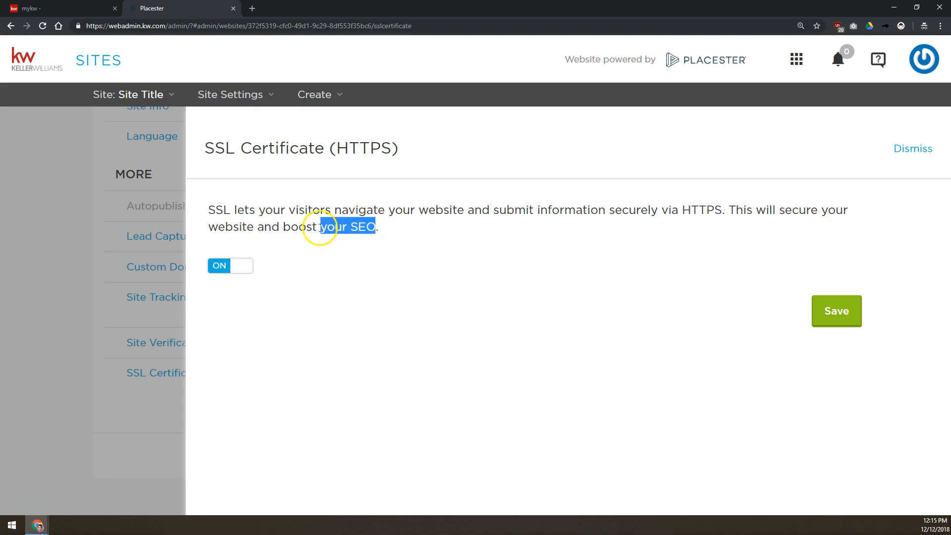
click(130, 235)
scroll(165, 285, up, 10)
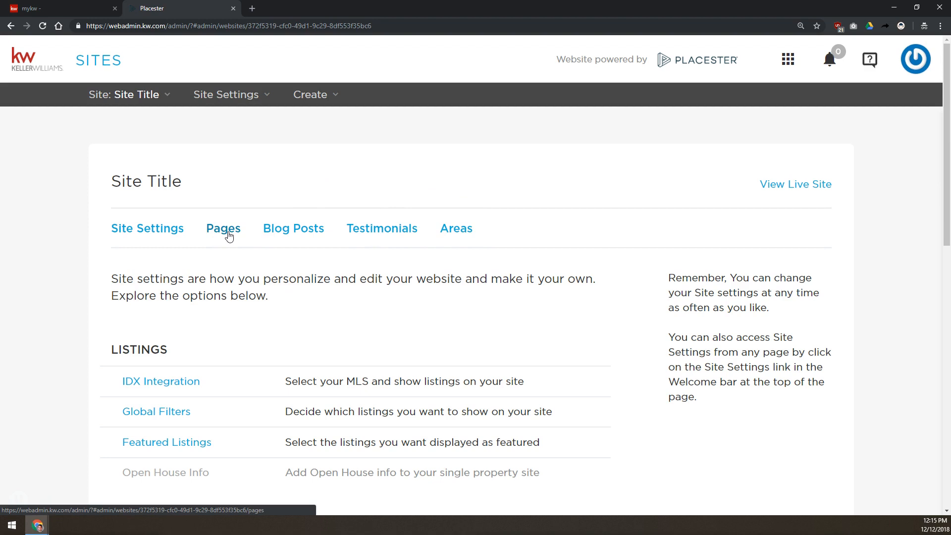
Step: Show the Pages (5) table listing About, Blog, Contact, Listings Search and Your Favorite Listings
click(305, 237)
click(216, 235)
click(180, 211)
click(234, 233)
scroll(235, 233, down, 3)
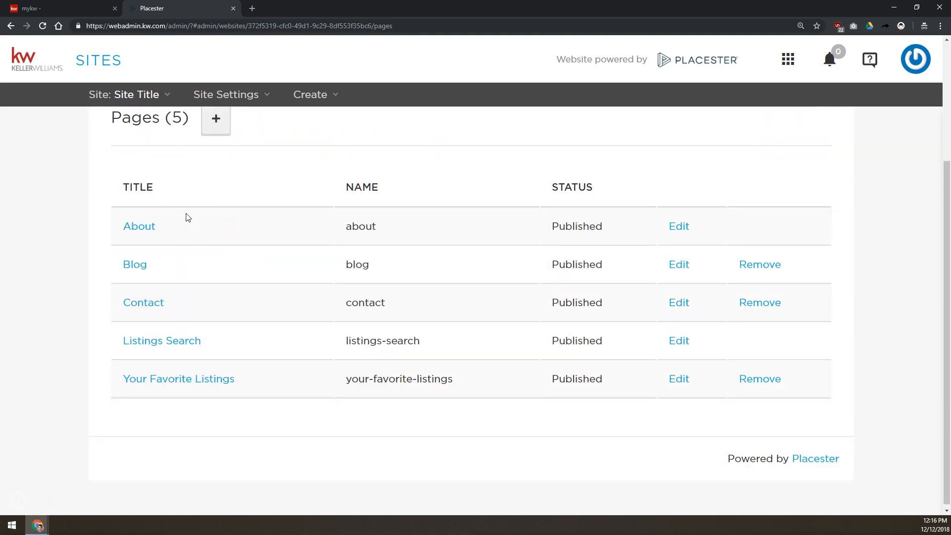
click(203, 218)
click(198, 219)
scroll(179, 223, down, 1)
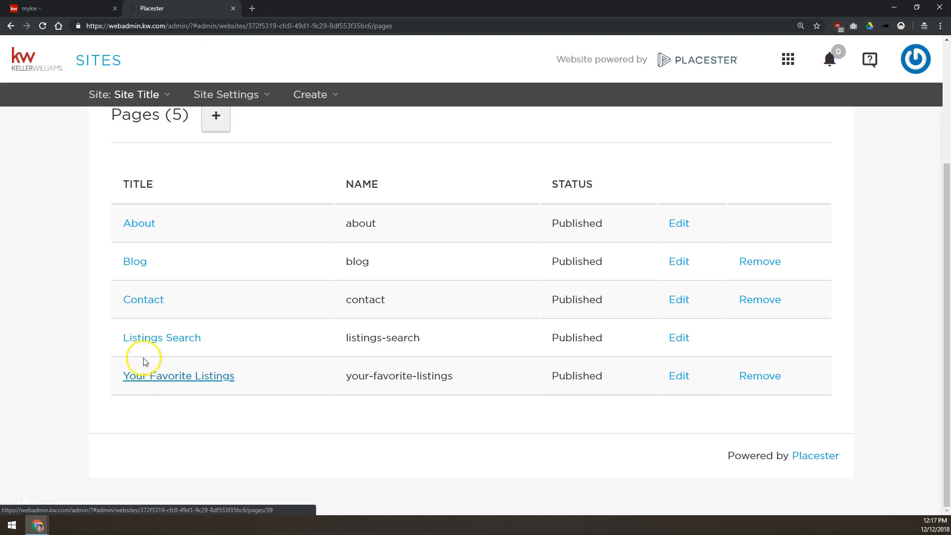
Step: Show the Pages table and try removing the Your Favorite Listings page
click(129, 241)
click(760, 382)
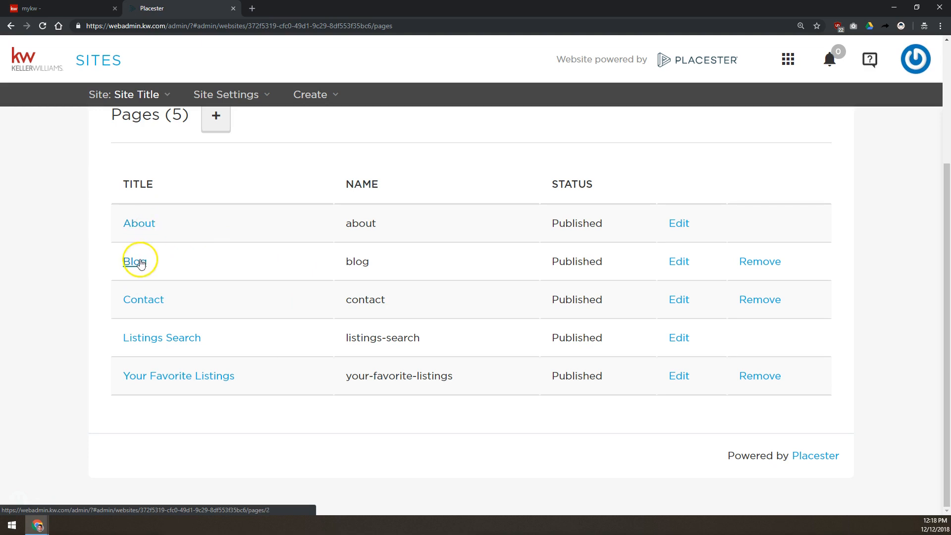
scroll(139, 260, up, 3)
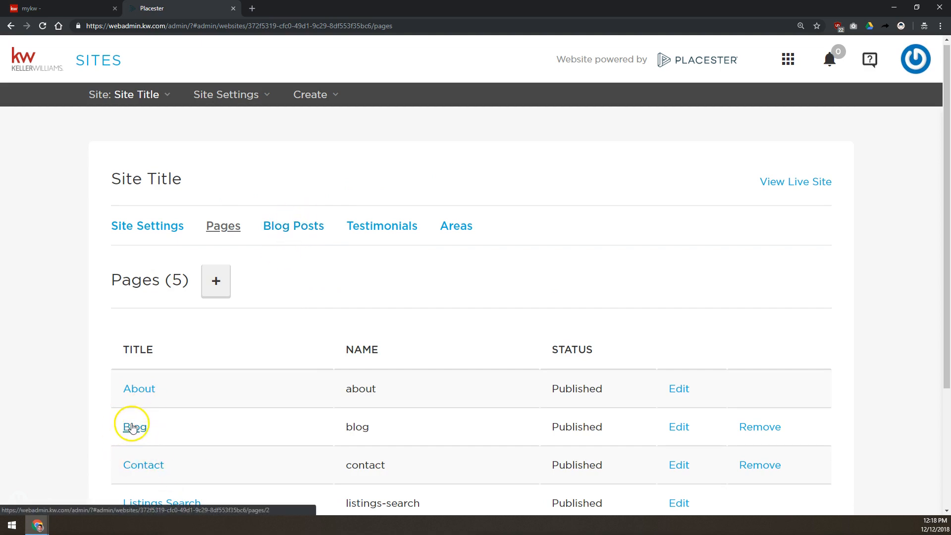
scroll(131, 424, down, 2)
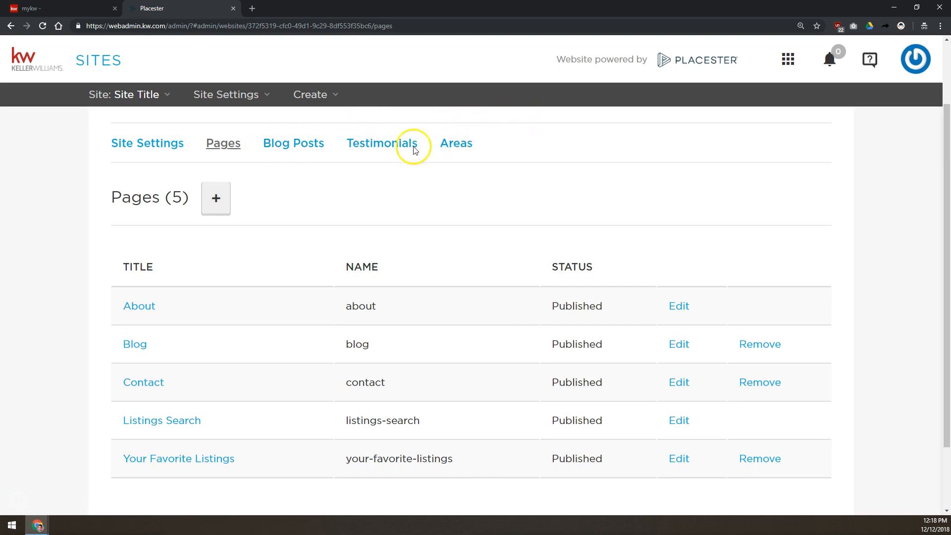
Step: Create a new page titled 'Test Page', letting the slug auto-fill as test-page
click(217, 200)
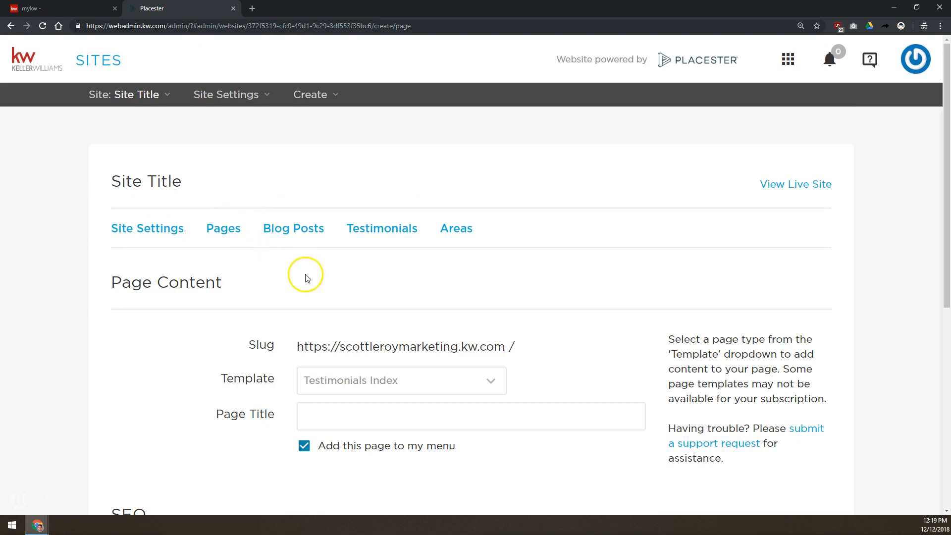
drag(292, 344, 516, 335)
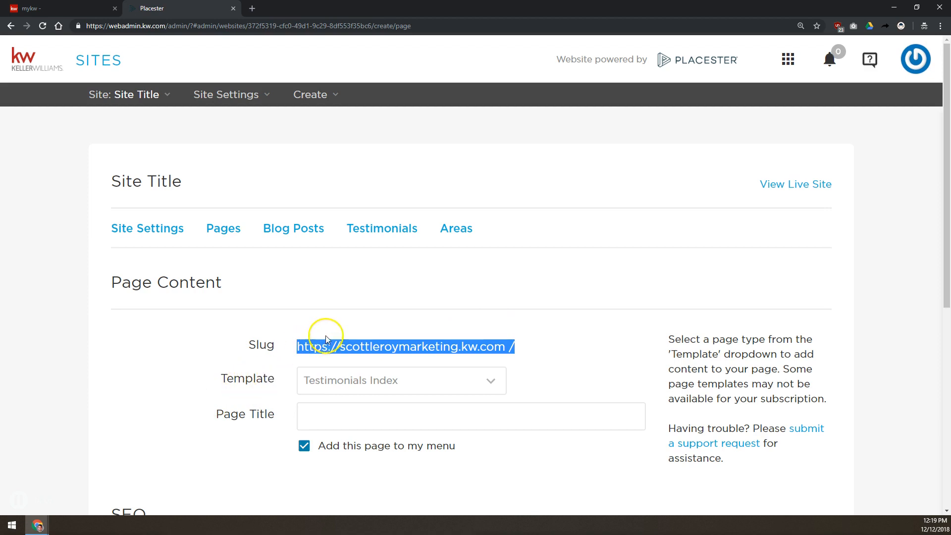
click(344, 411)
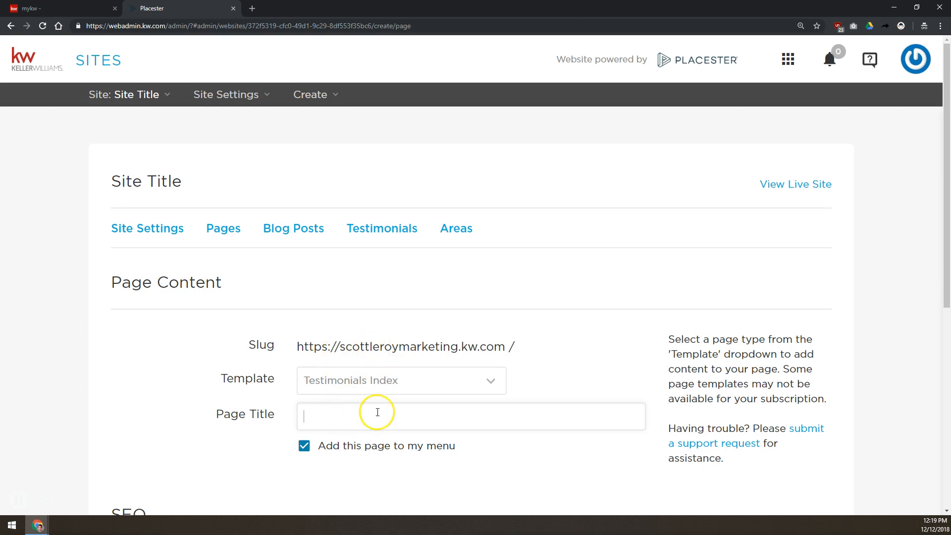
click(338, 416)
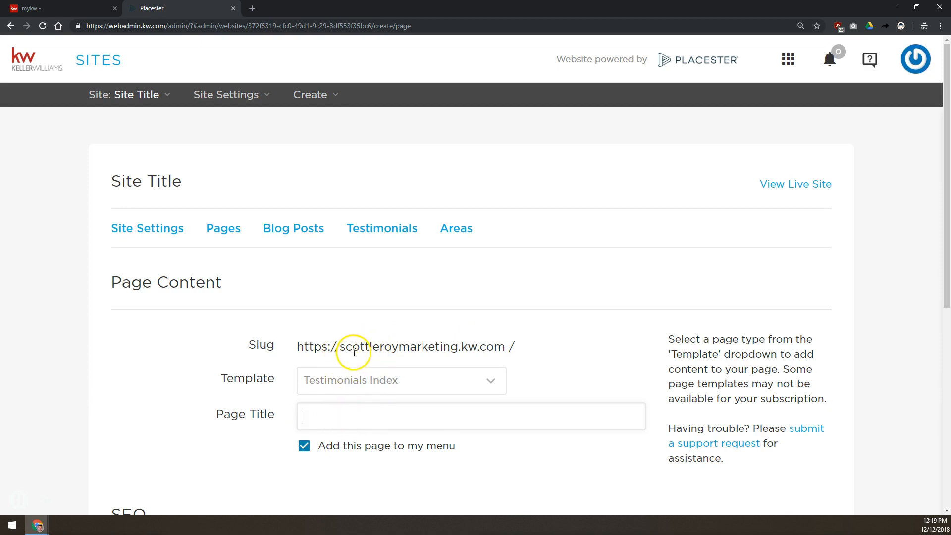
click(357, 417)
text(Test Page)
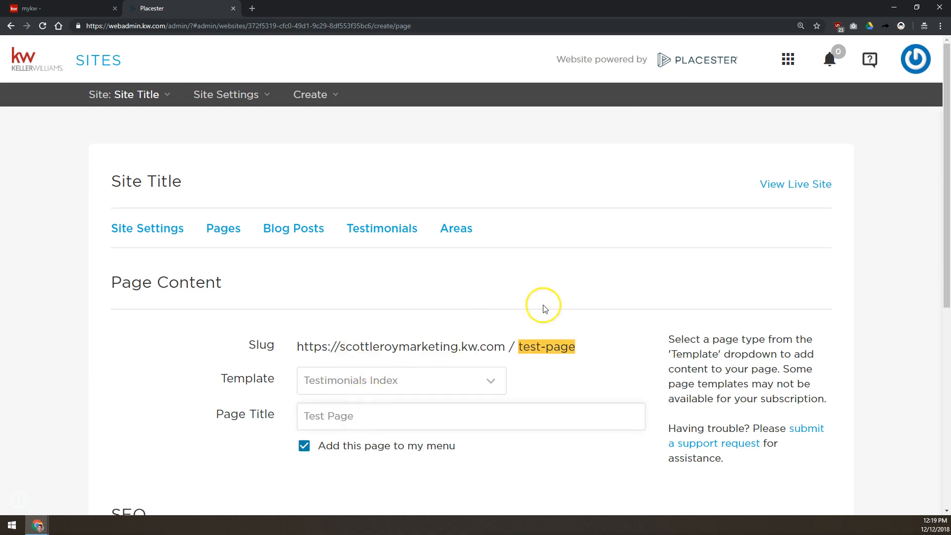
drag(590, 347, 512, 351)
click(548, 350)
scroll(181, 276, down, 2)
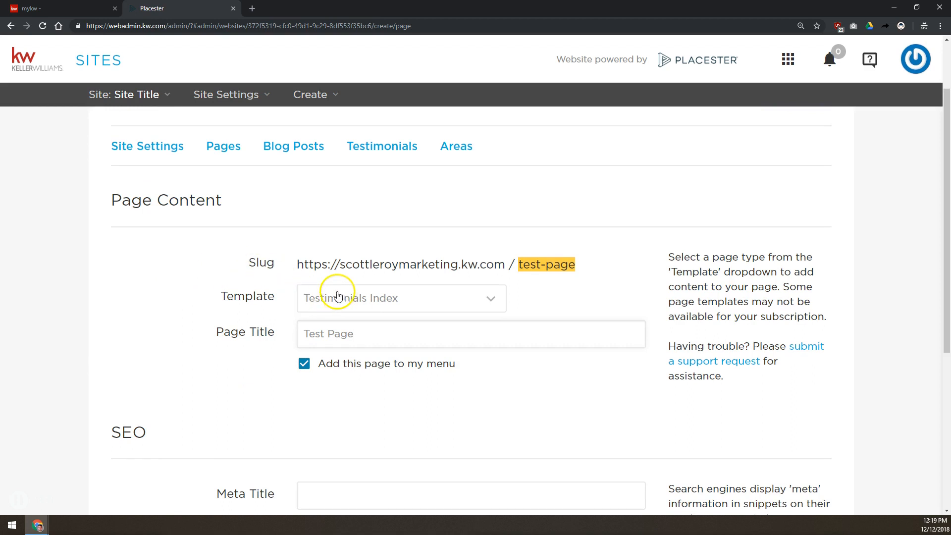
Step: Browse the Template dropdown's page templates, leaving Testimonials Index selected
click(338, 295)
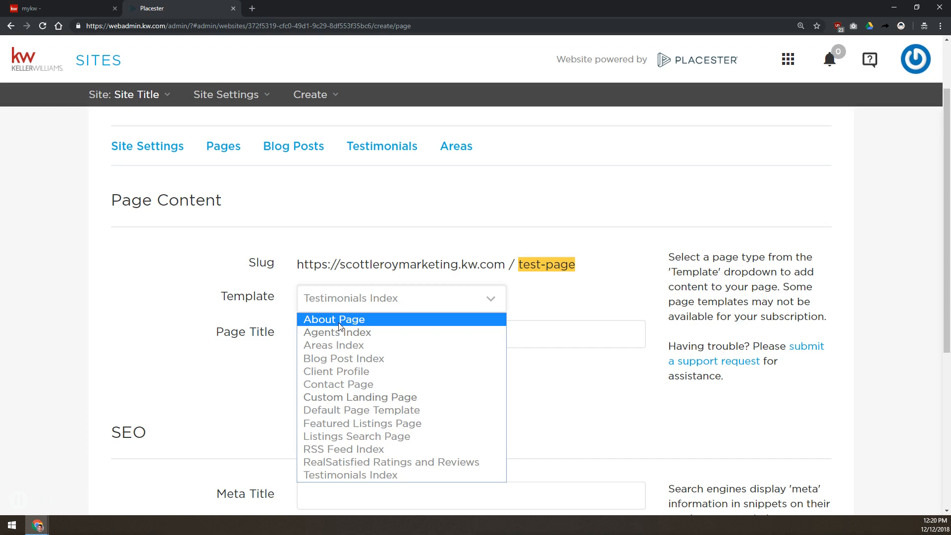
click(331, 345)
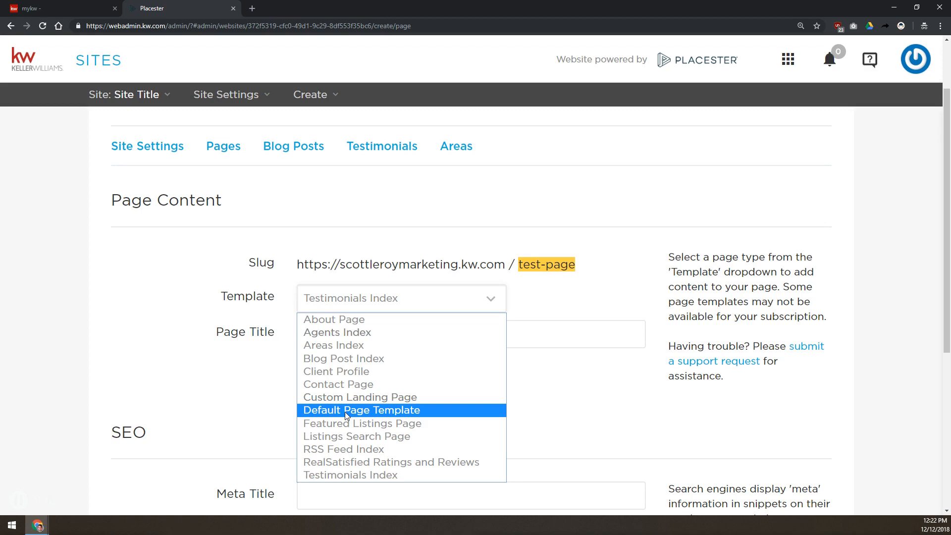
click(349, 424)
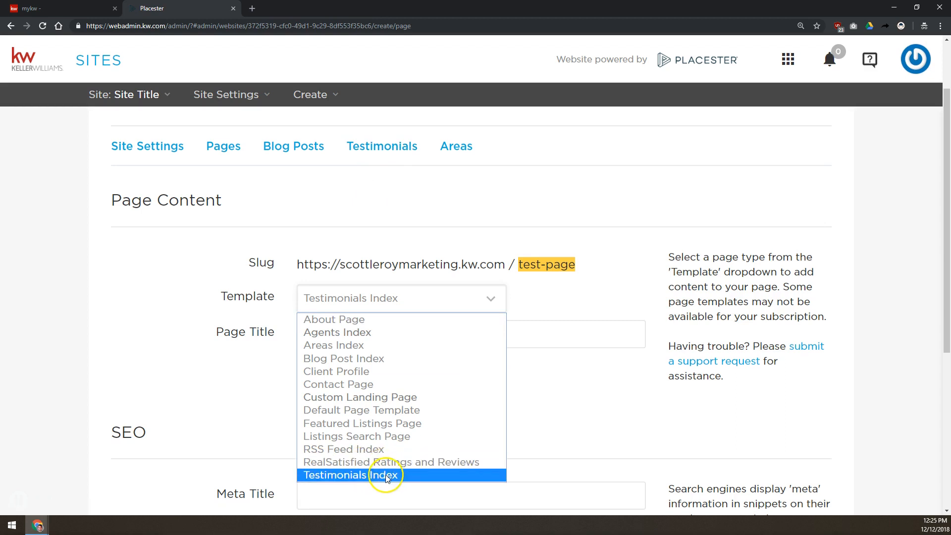
Step: Switch to Default Page Template, type throwaway test text in Page Content, and try adding a link
click(335, 414)
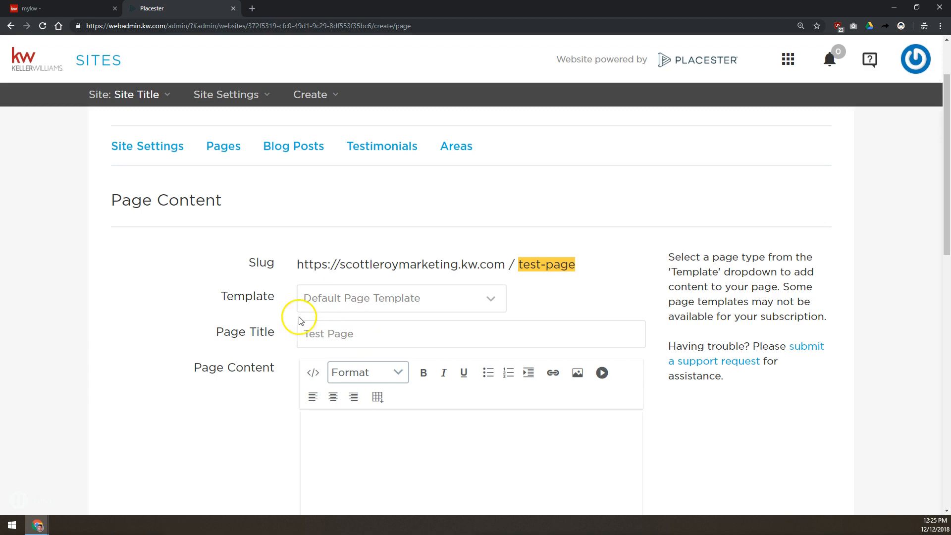
scroll(350, 296, down, 3)
click(346, 293)
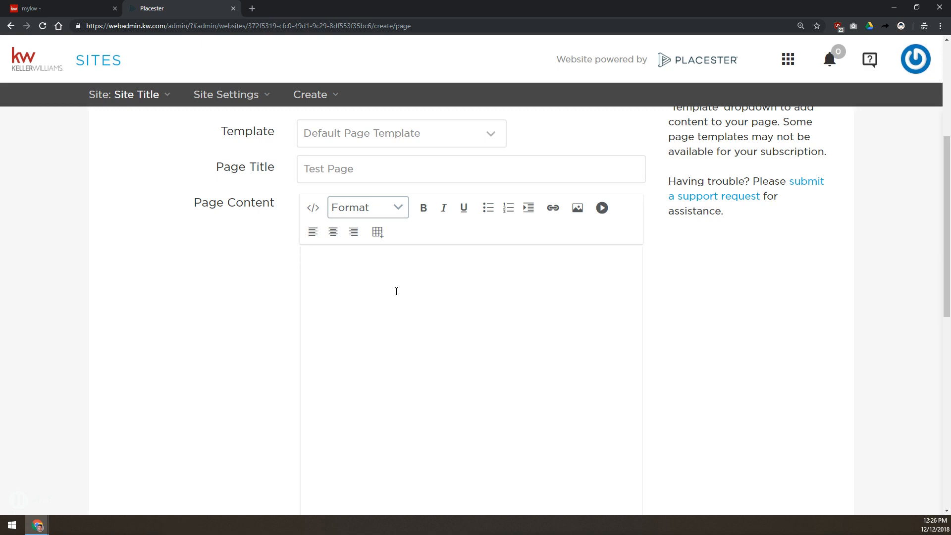
text(,jhfhyjglkhbvjhb)
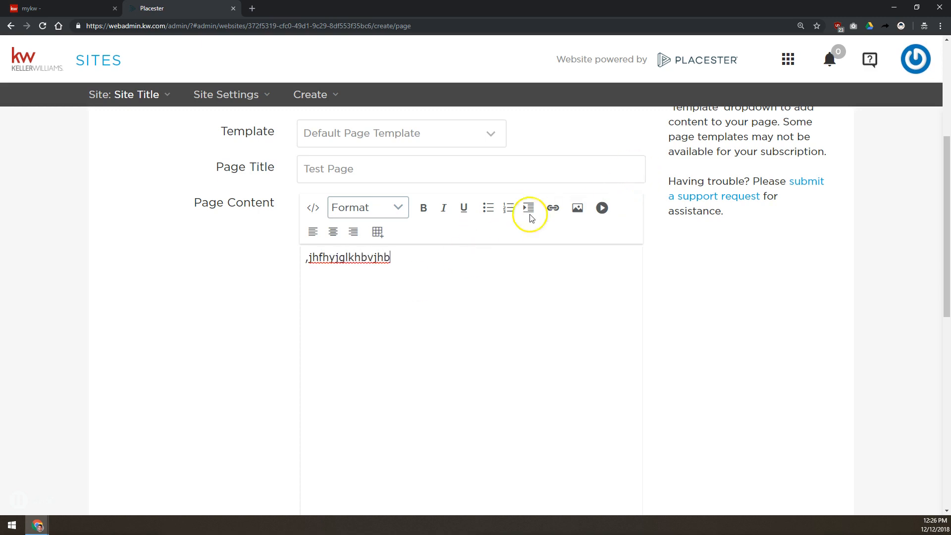
click(552, 213)
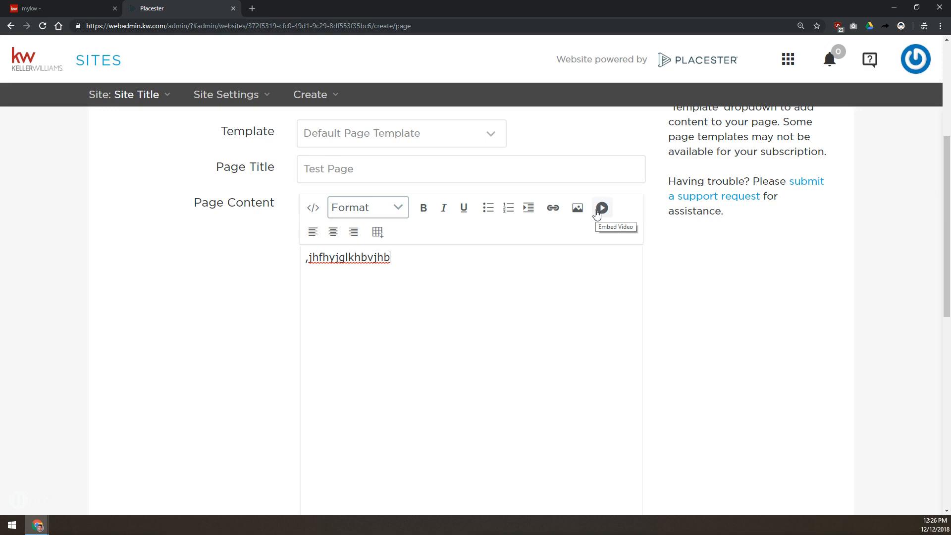
click(365, 209)
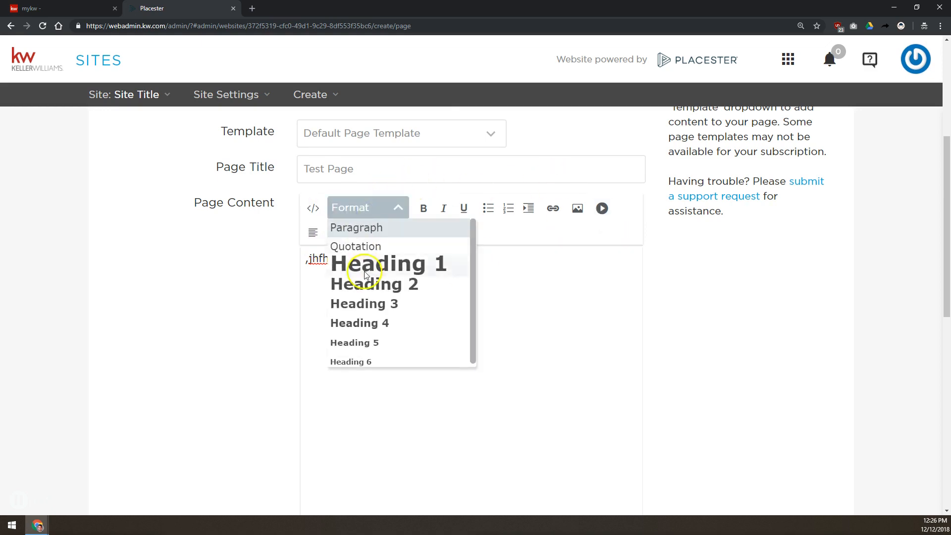
click(549, 268)
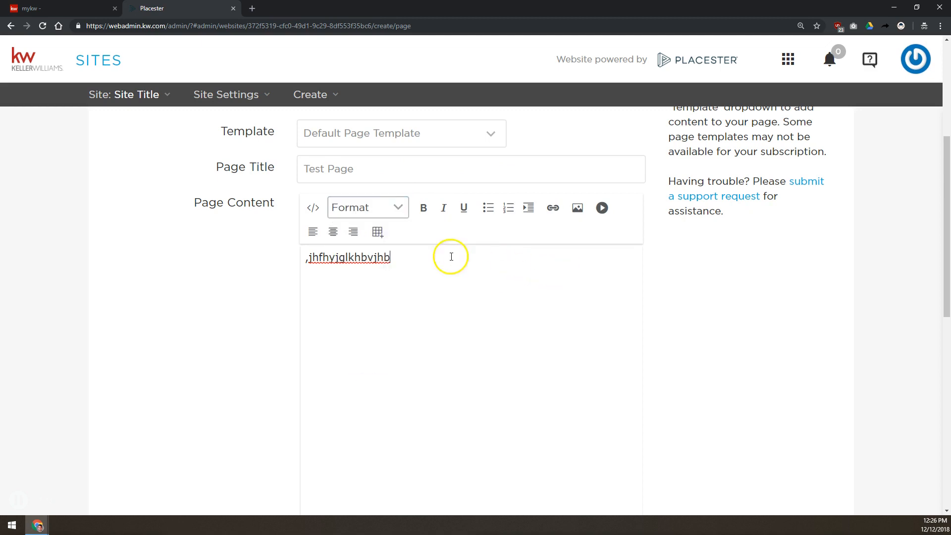
click(314, 207)
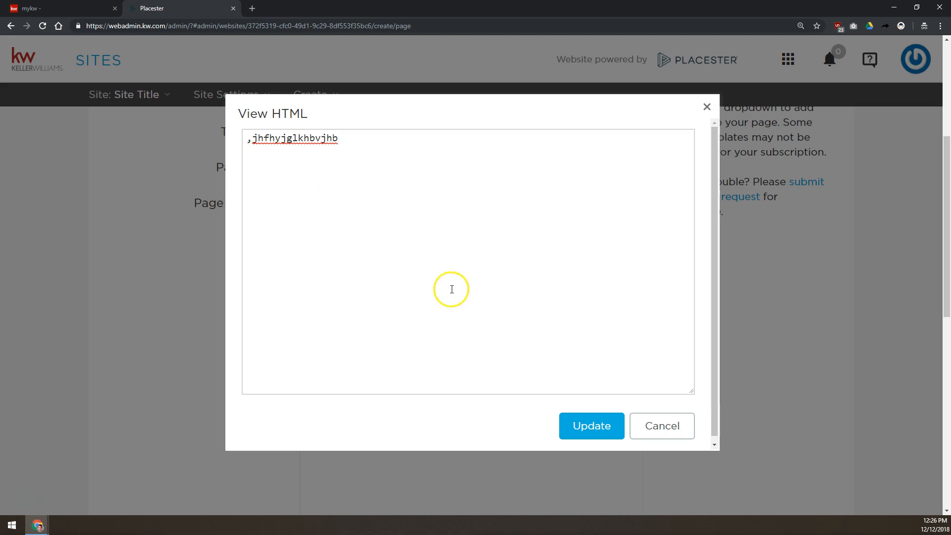
click(676, 426)
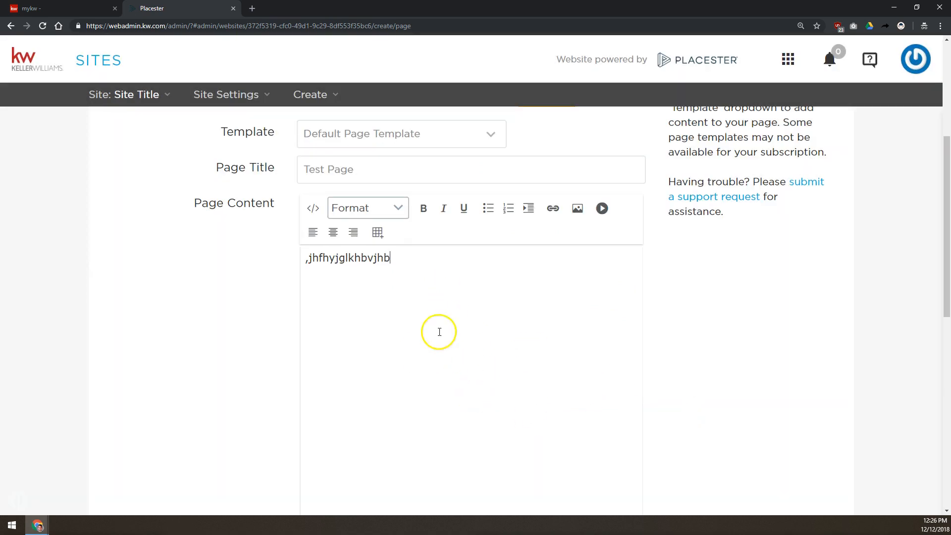
click(325, 290)
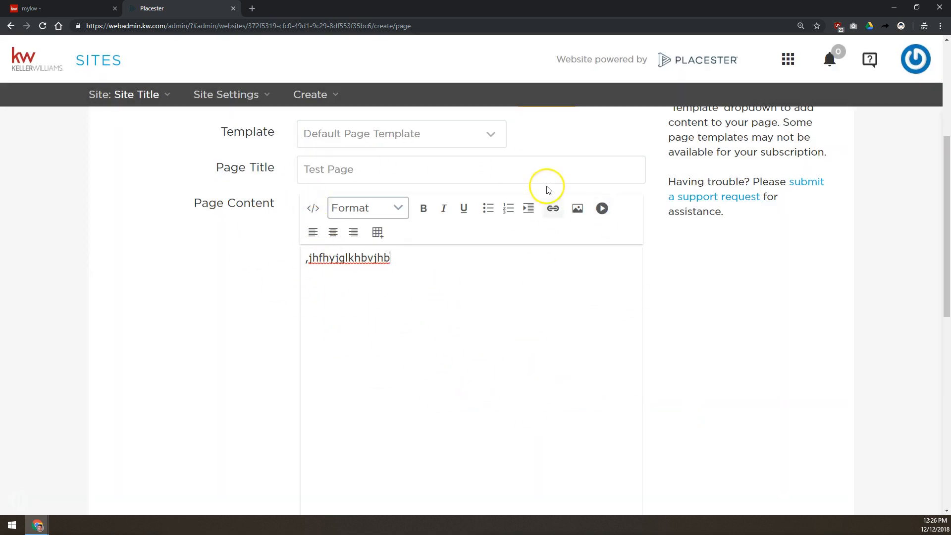
scroll(252, 297, down, 1)
scroll(354, 191, down, 3)
scroll(400, 225, up, 2)
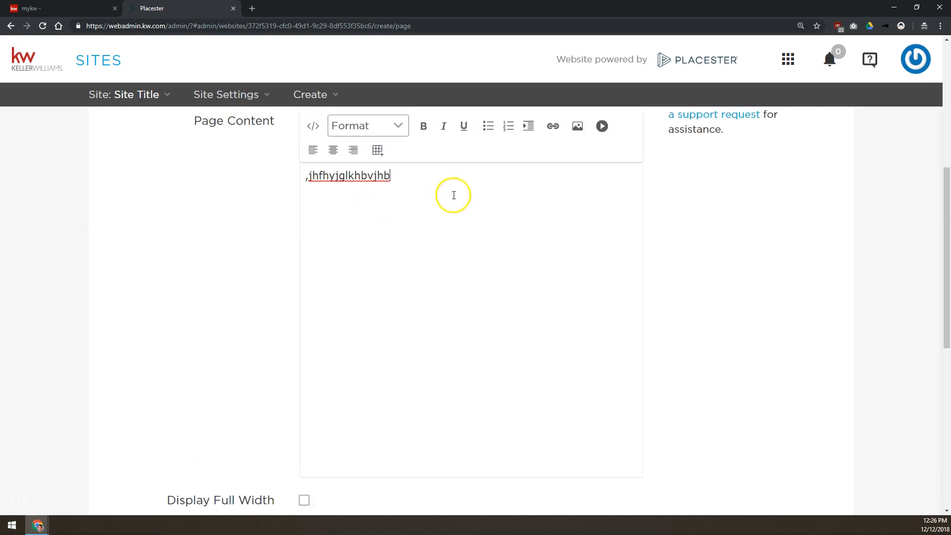
scroll(429, 212, down, 5)
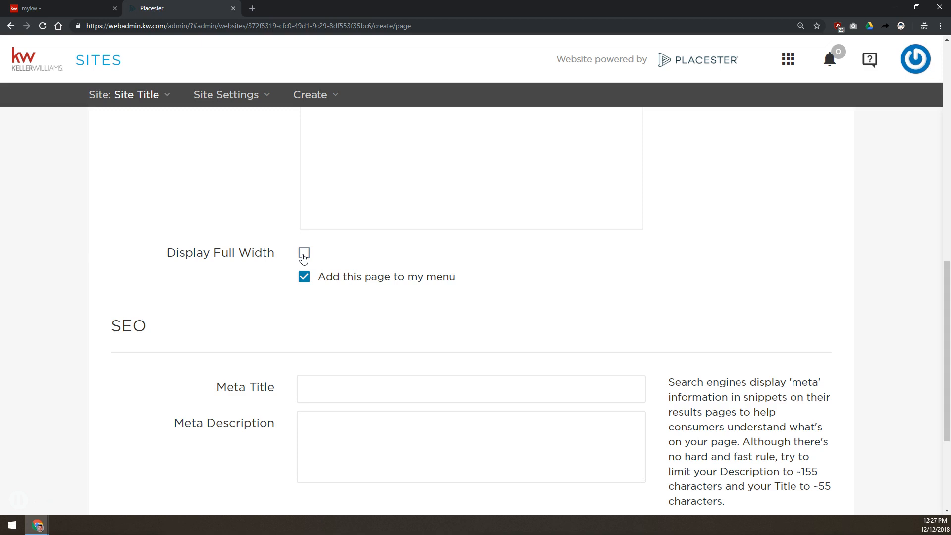
Step: Switch on Display Full Width for the page and set the 'Add this page to my menu' option
click(304, 255)
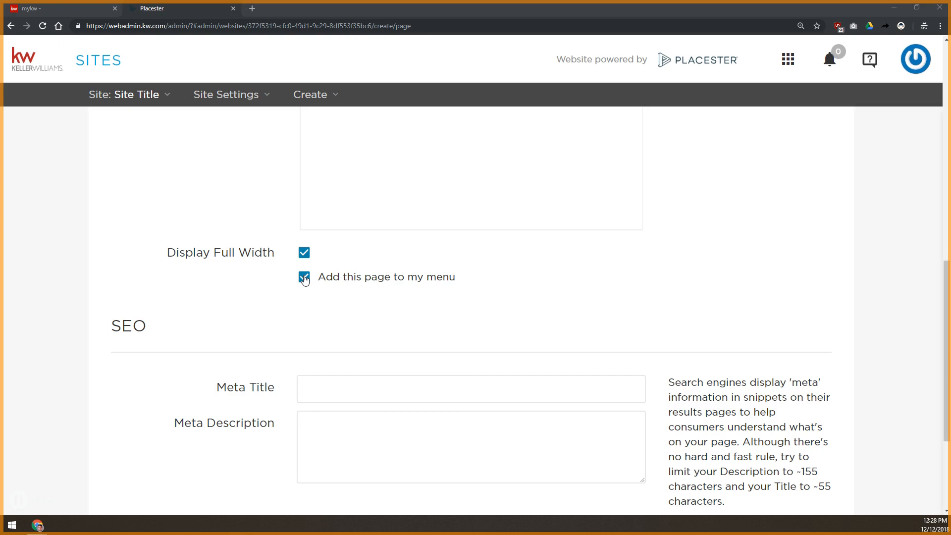
click(304, 276)
click(303, 276)
scroll(304, 275, down, 2)
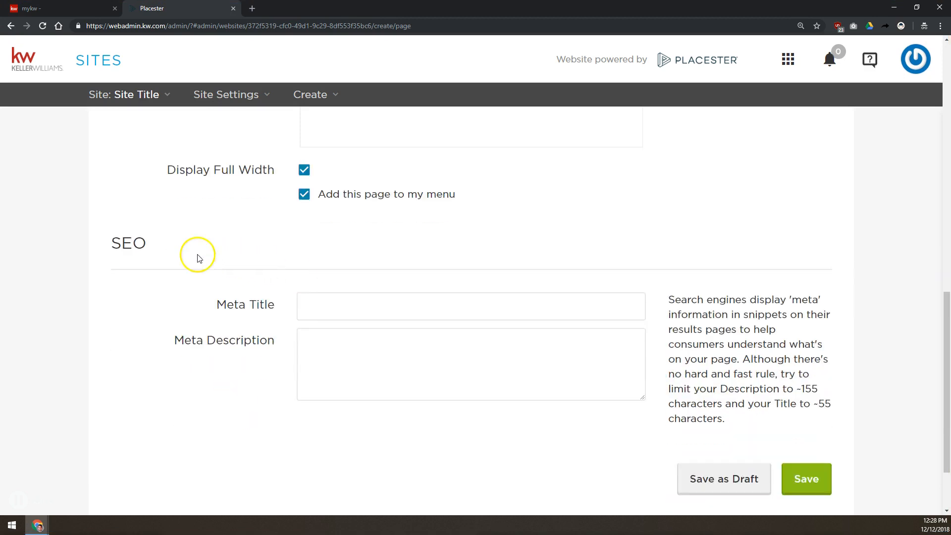
drag(119, 245, 144, 249)
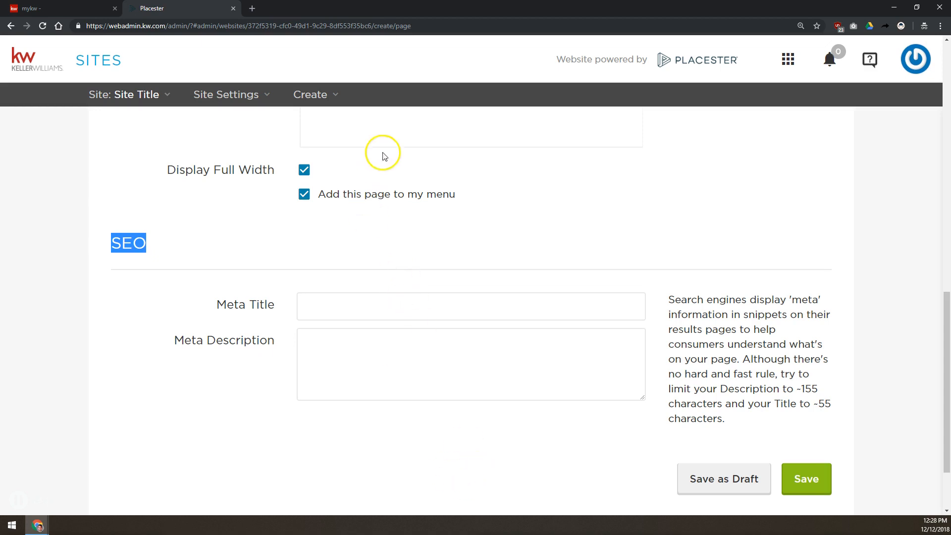
click(351, 302)
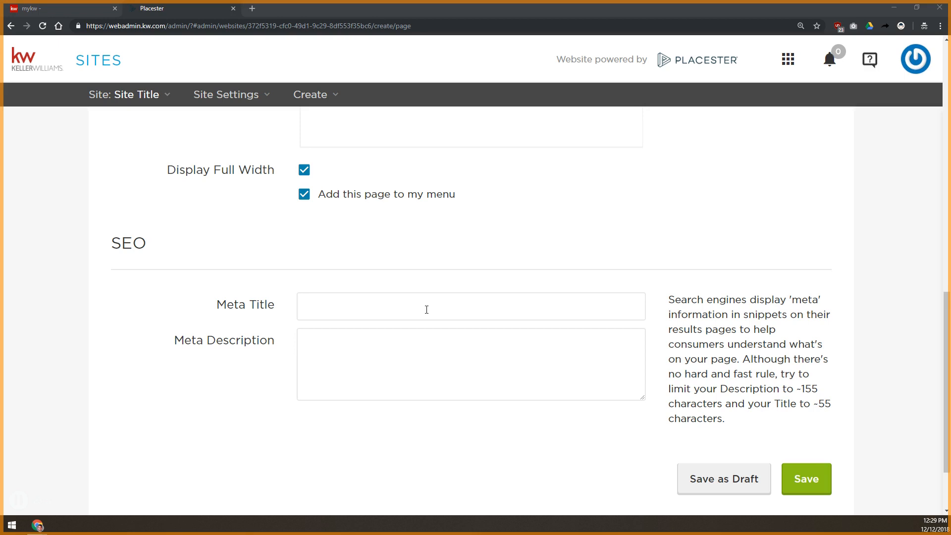
click(426, 310)
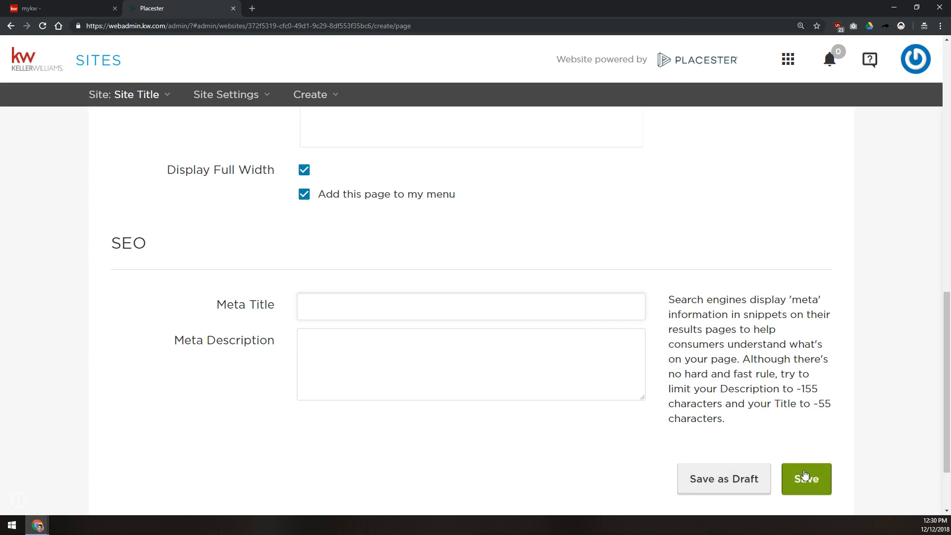
scroll(586, 312, up, 3)
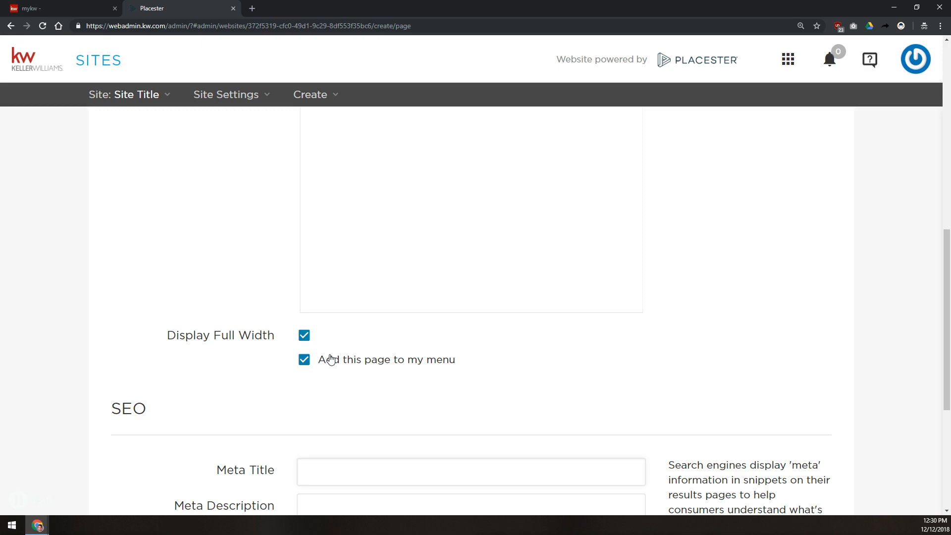
Step: Choose Areas Index as the Test Page draft's template
scroll(331, 359, up, 10)
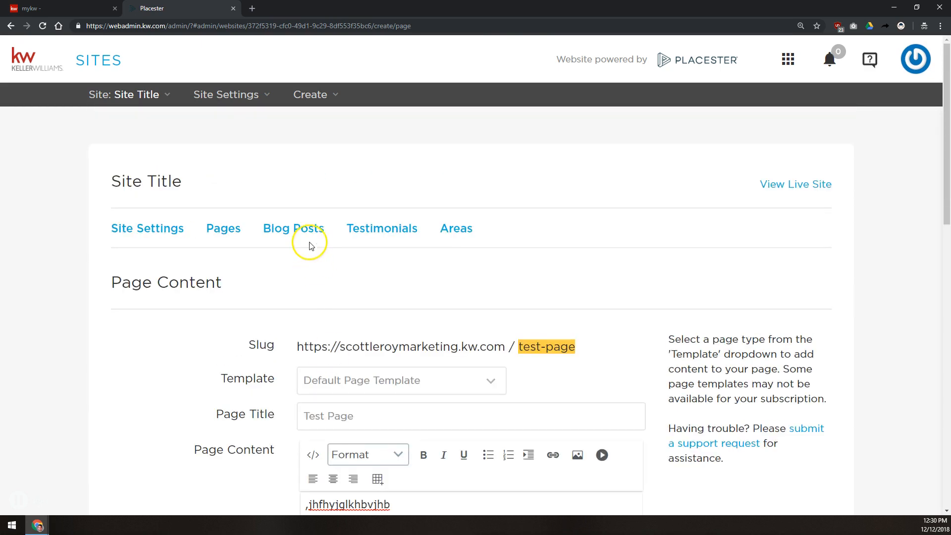
scroll(380, 298, down, 2)
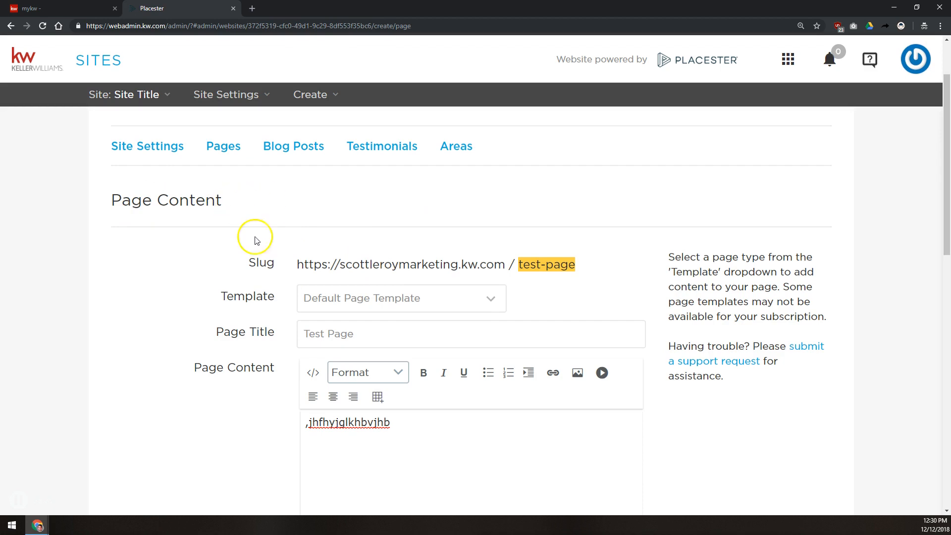
click(335, 299)
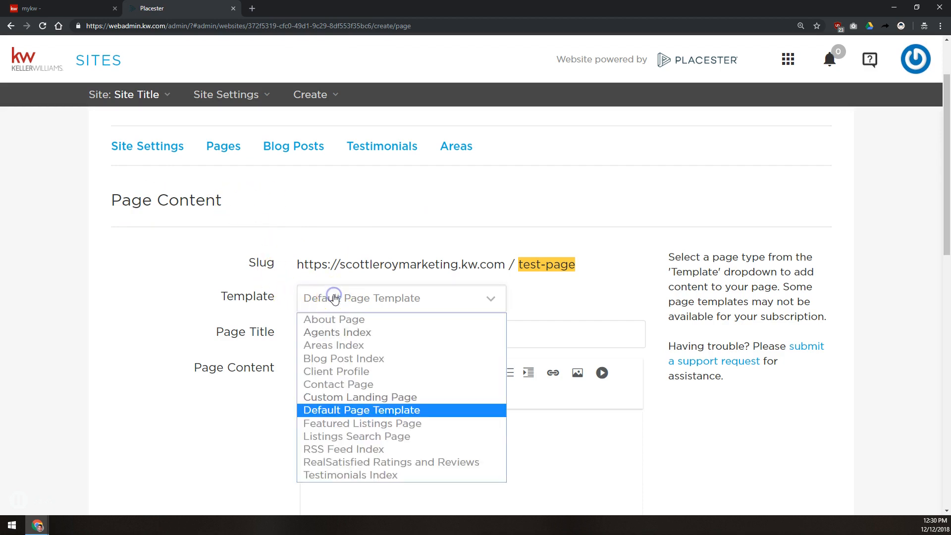
click(331, 346)
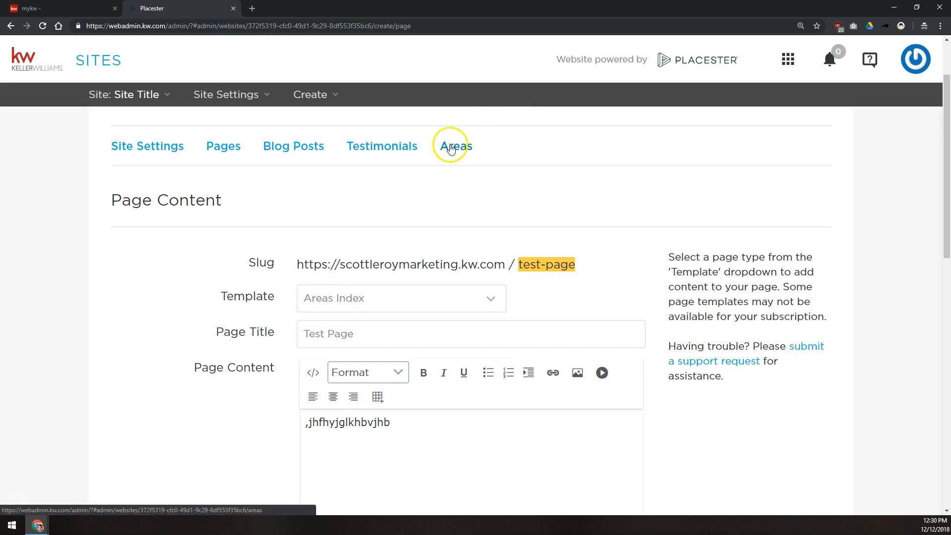
Step: Replace the 'Test Page' title with 'Communities', so the slug becomes communities
drag(358, 340, 233, 364)
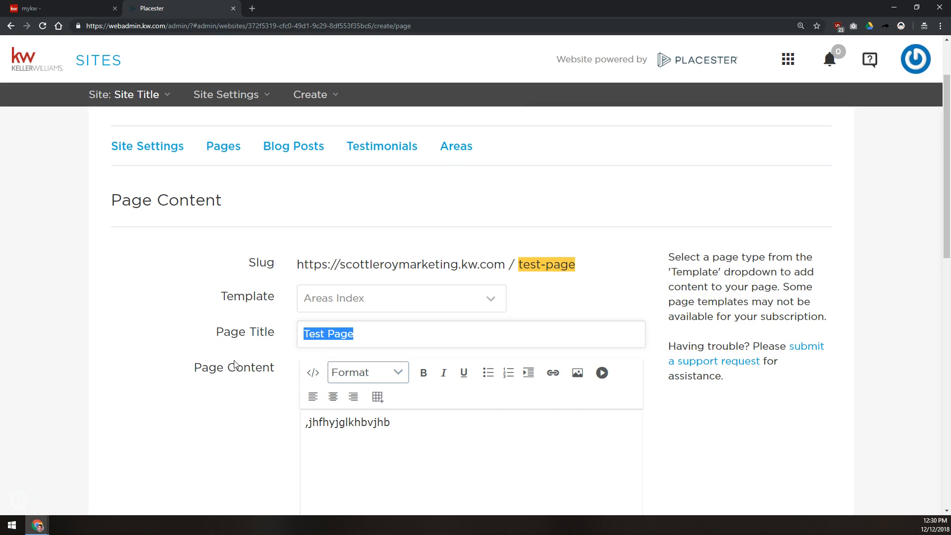
key(BackSpace)
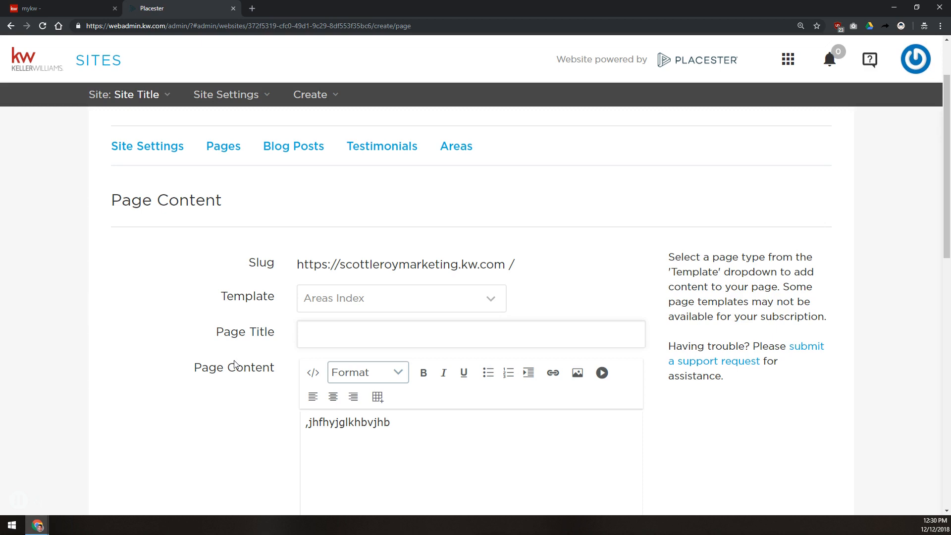
text(Communities)
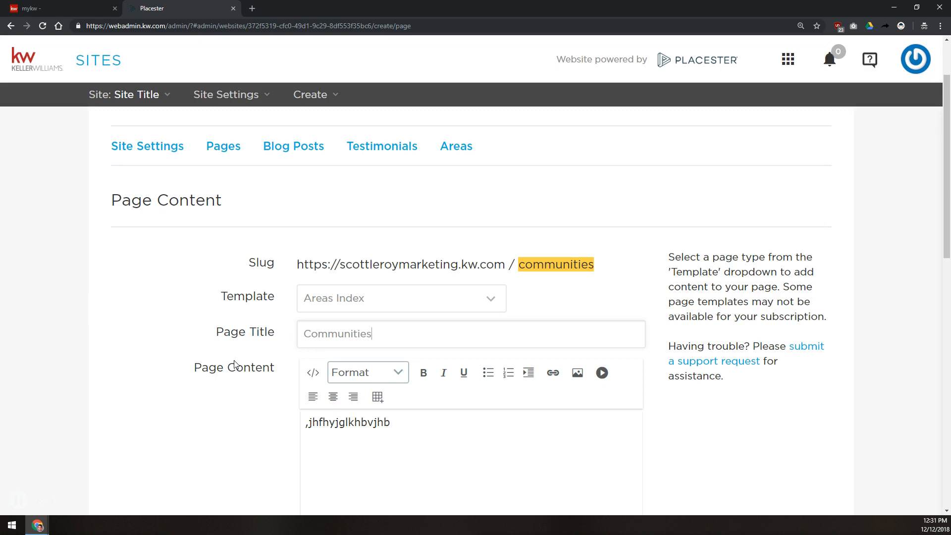
Step: Replace the placeholder content with 'Learn about the Orlando metro area from your local real estate resource', naming the agent
scroll(223, 357, down, 3)
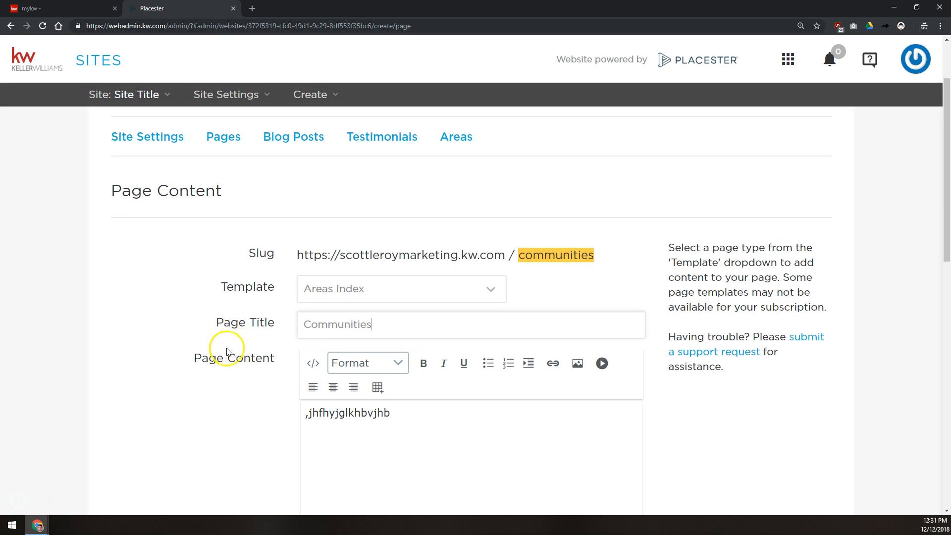
click(384, 305)
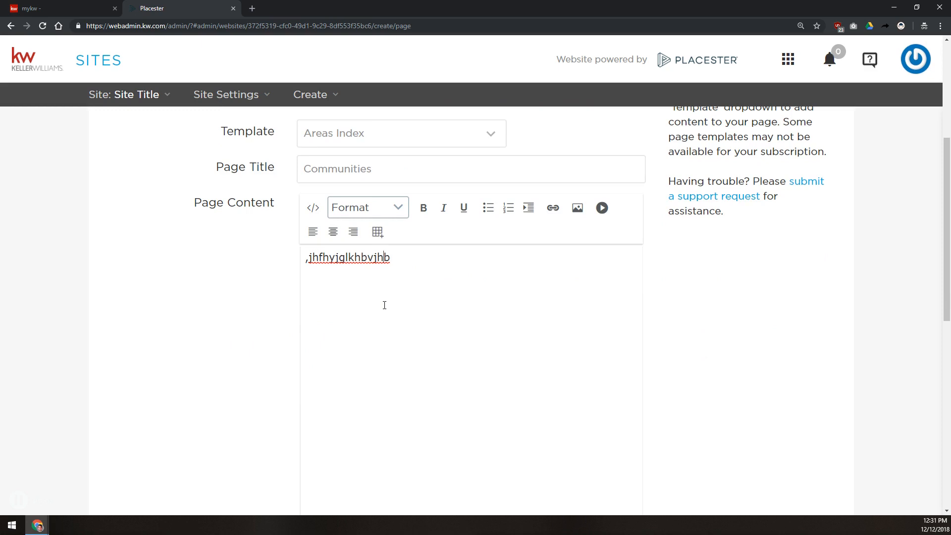
key(ctrl+a)
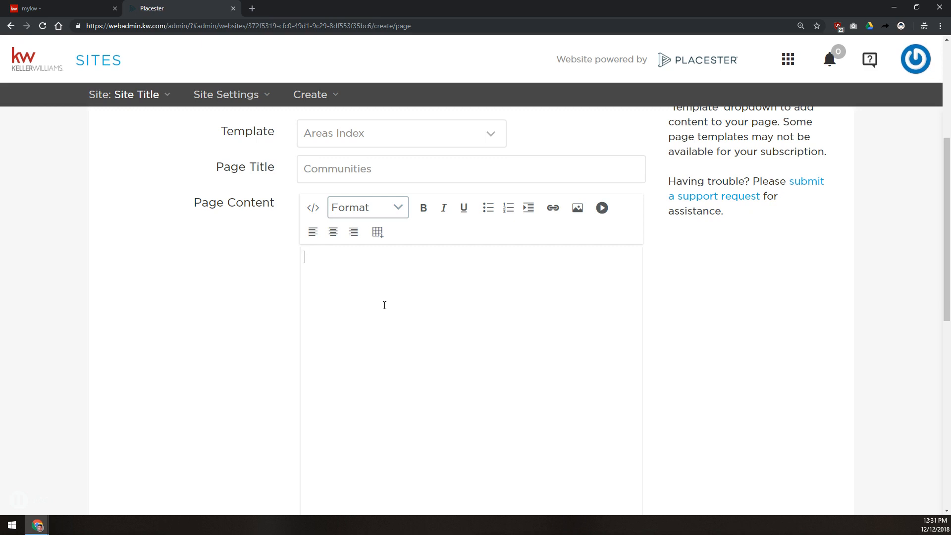
text(Learn about the Orlando metro)
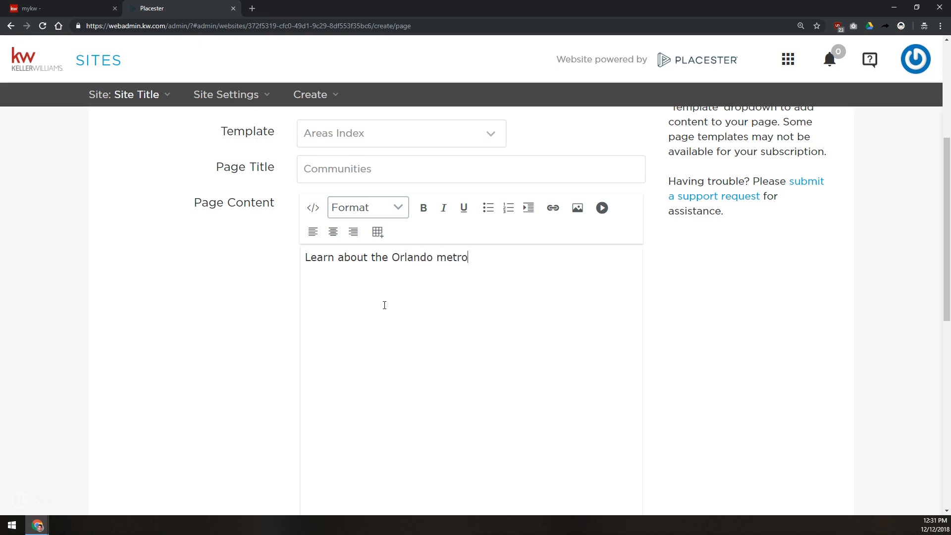
text( area from your local real e)
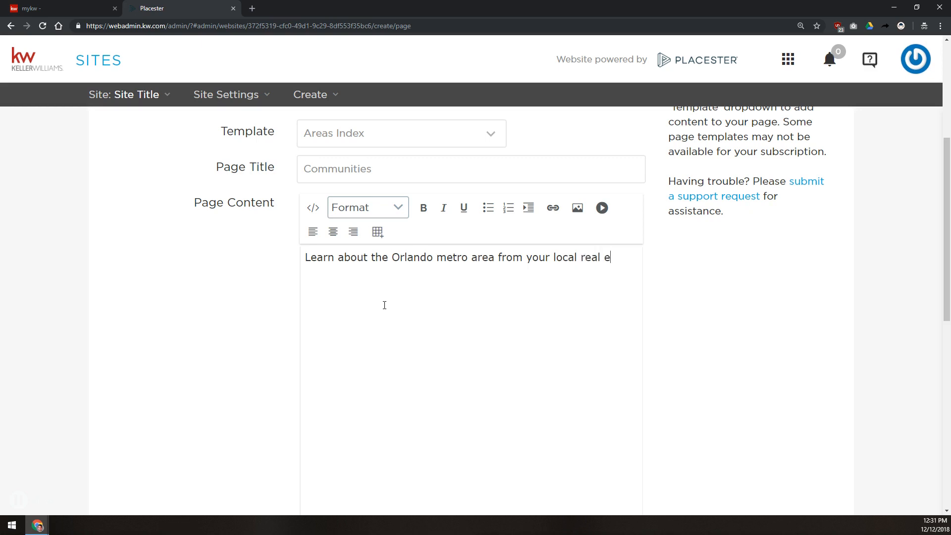
text(state Resourc)
key(BackSpace)
key(BackSpace)
key(BackSpace)
key(BackSpace)
key(BackSpace)
key(BackSpace)
key(BackSpace)
key(BackSpace)
text(resour)
key(BackSpace)
key(BackSpace)
key(BackSpace)
key(BackSpace)
key(BackSpace)
key(BackSpace)
text(resource, Sco)
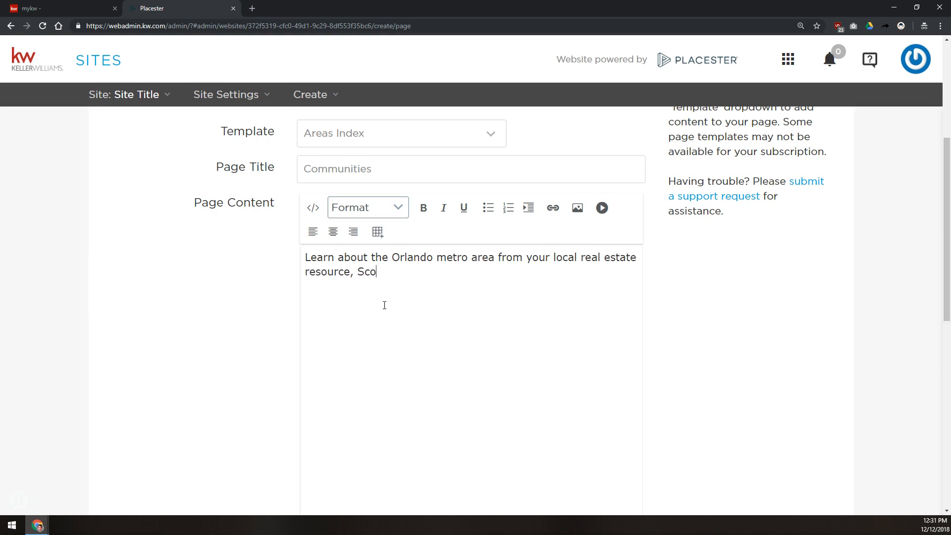
text(tt Le Roy Mark)
key(BackSpace)
key(BackSpace)
key(BackSpace)
key(BackSpace)
key(BackSpace)
text(.)
Step: Scroll down to the SEO section and place the cursor in the Meta Title field
scroll(232, 361, down, 6)
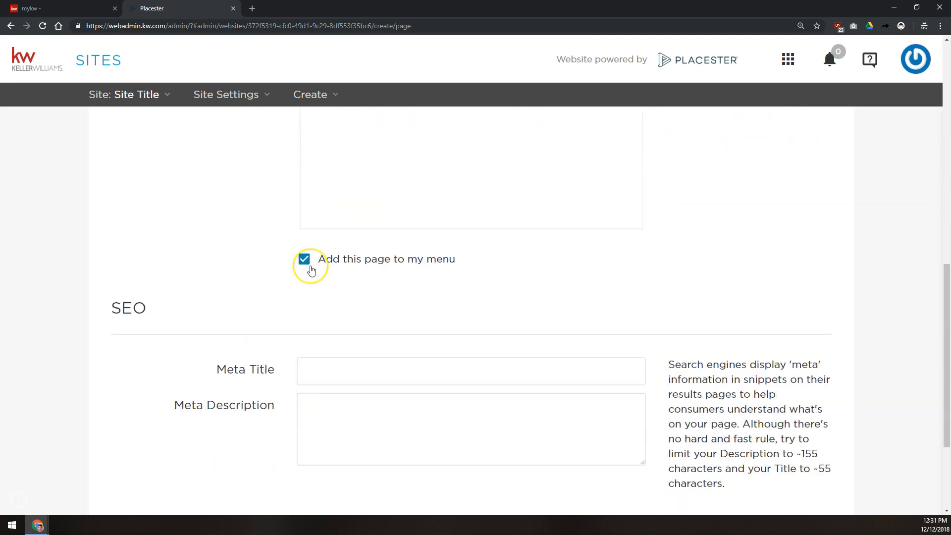
scroll(311, 270, up, 3)
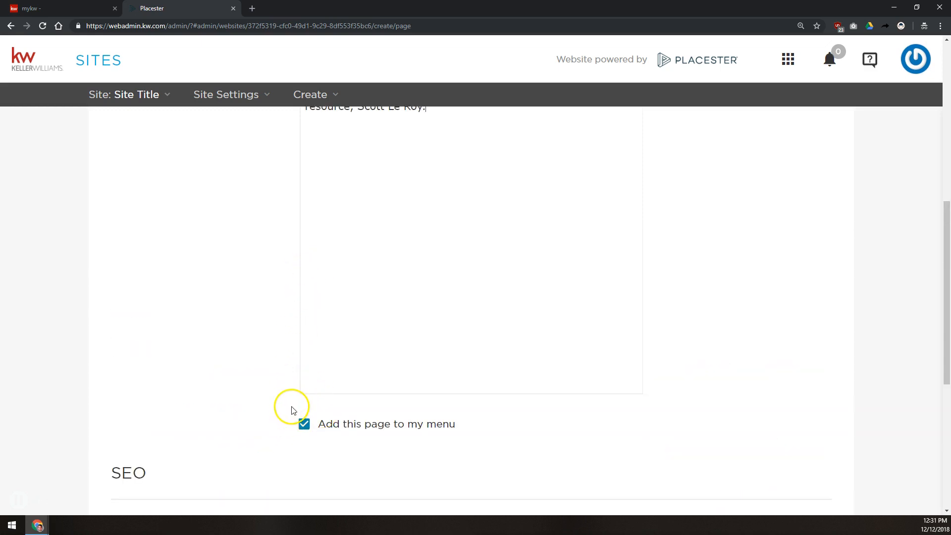
scroll(278, 370, up, 5)
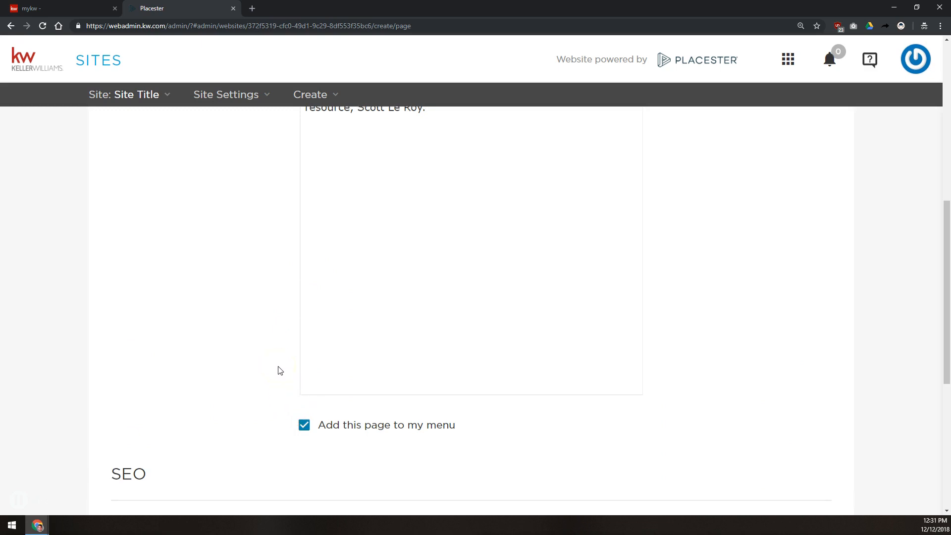
scroll(278, 370, up, 1)
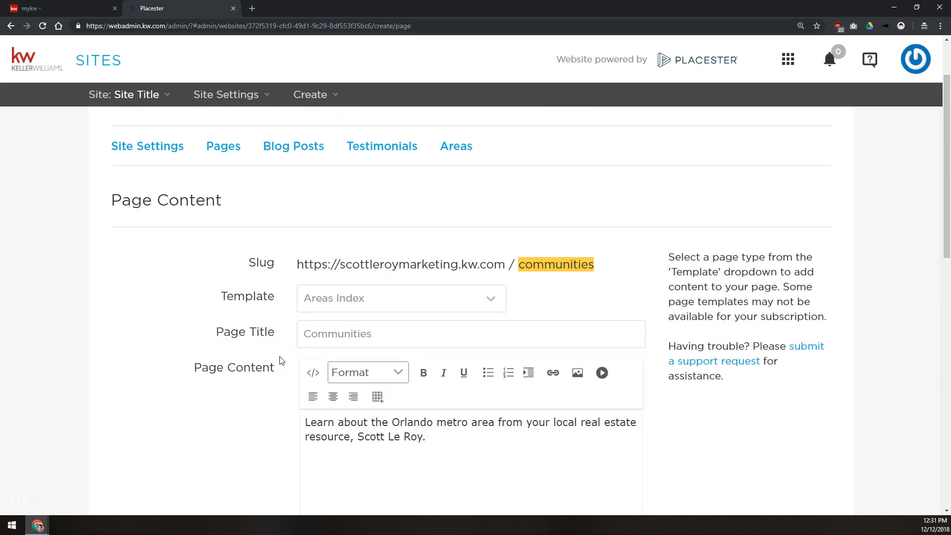
scroll(321, 331, down, 1)
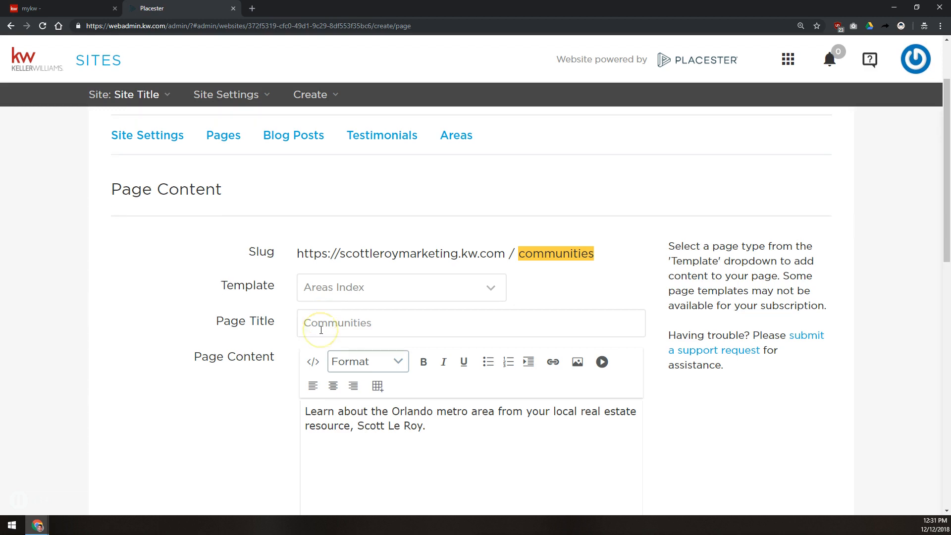
scroll(321, 331, down, 6)
click(329, 285)
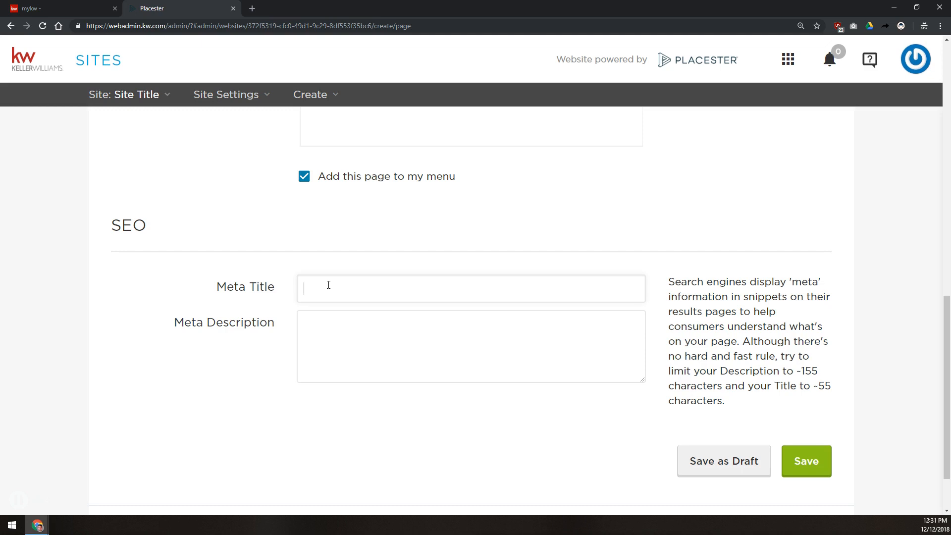
Step: Enter the Communities meta title with agent name, phone, 'Search Homes For Sale In Orlando, FL' and Keller Williams
click(328, 285)
text(Communities - Scott Le Roy - )
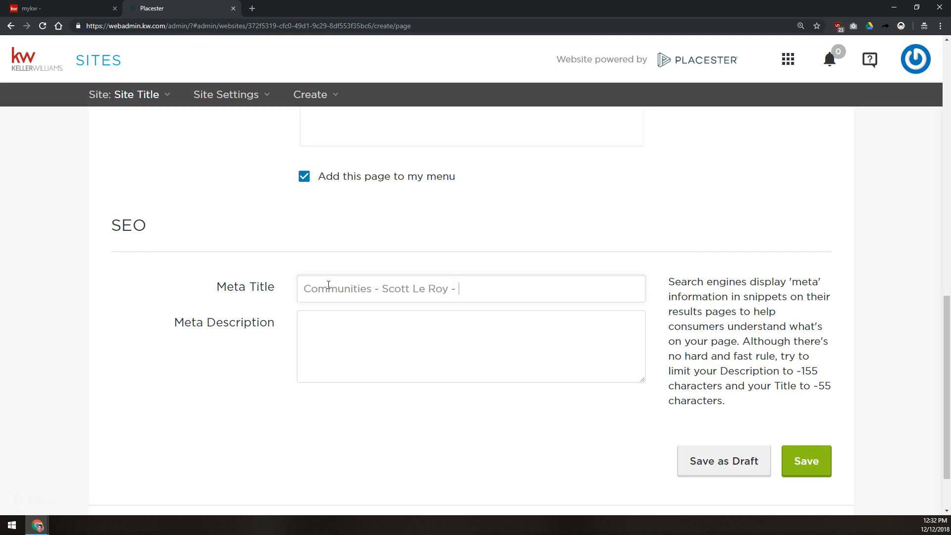
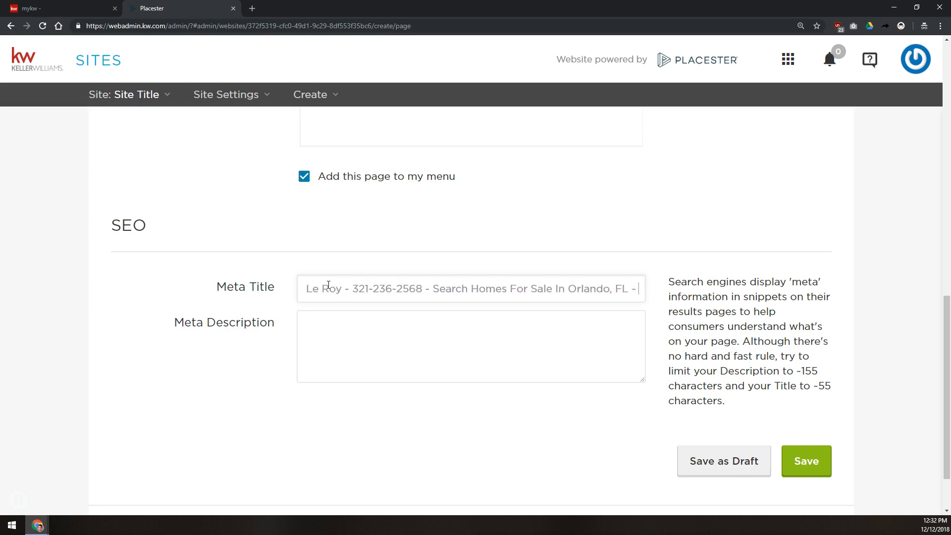
text(Keller Willi)
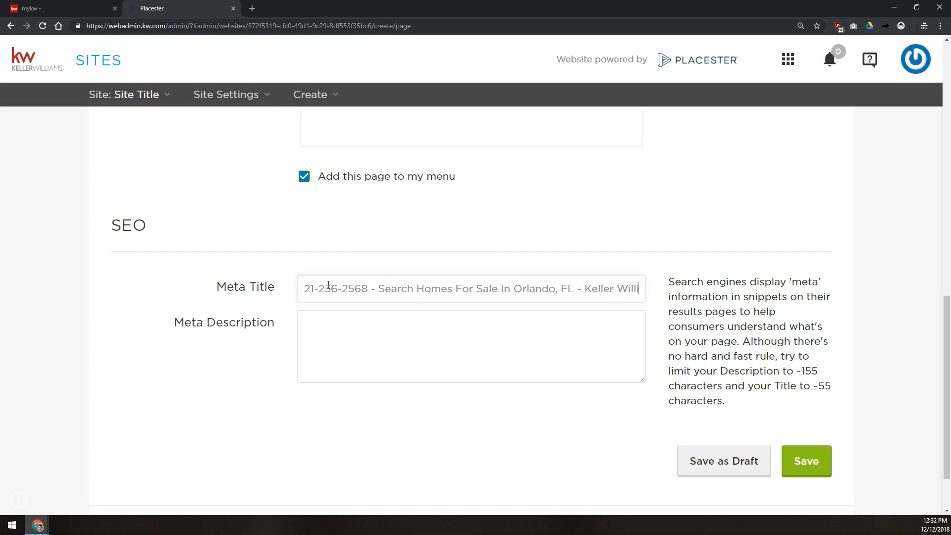
text(ams Realty)
key(Home)
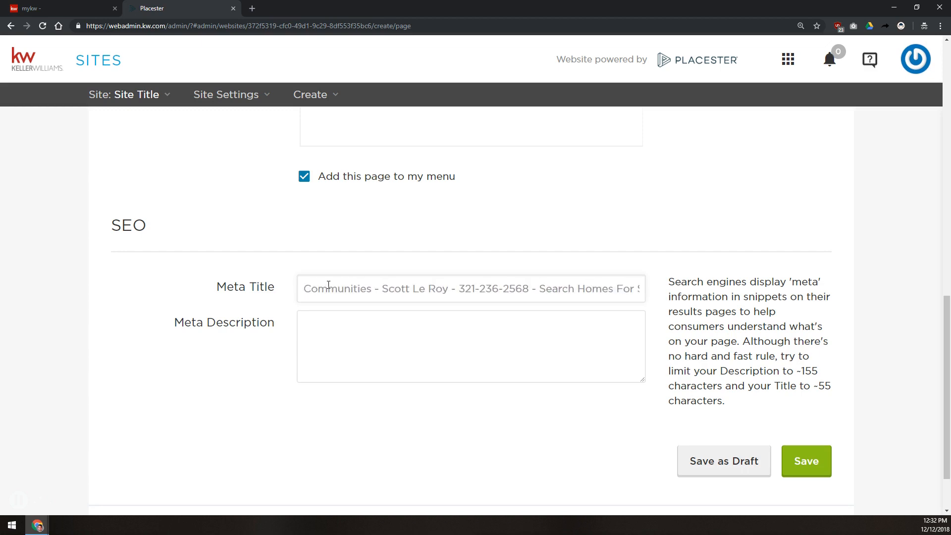
click(637, 286)
mouse_move(632, 285)
mouse_down()
mouse_move(642, 282)
mouse_move(630, 292)
mouse_up()
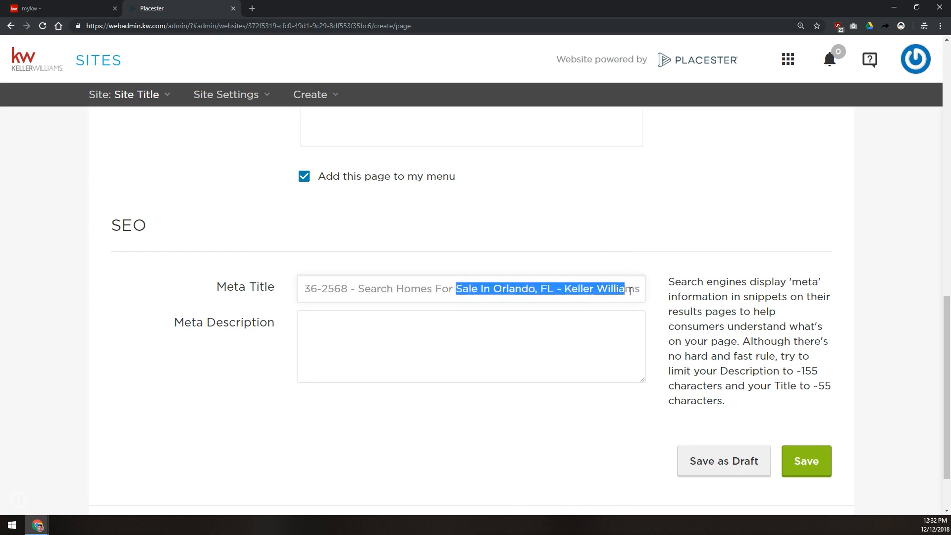
key(Home)
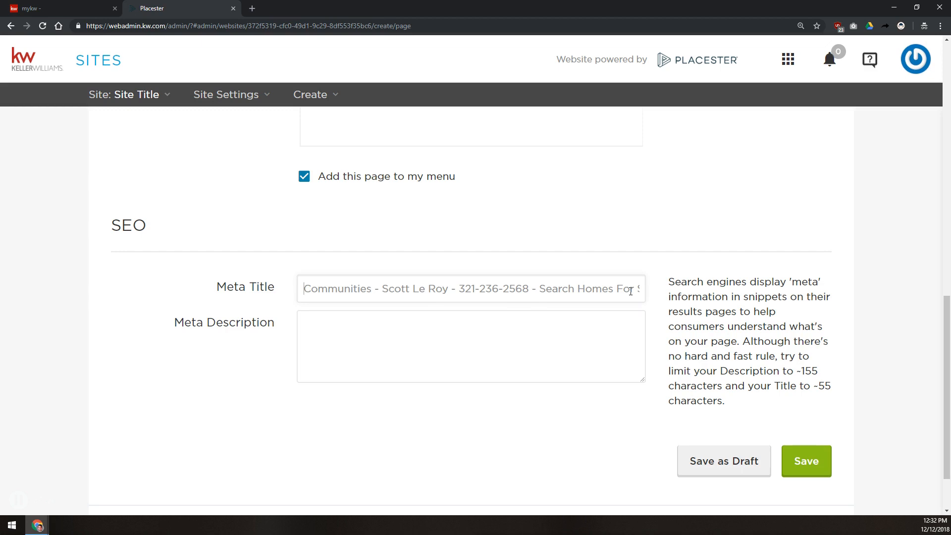
click(578, 334)
click(578, 333)
scroll(644, 372, up, 8)
Step: Copy the Orlando intro sentence into Meta Description and save the Communities page
triple_click(554, 361)
key(ctrl+c)
scroll(505, 387, down, 8)
click(450, 339)
key(ctrl+v)
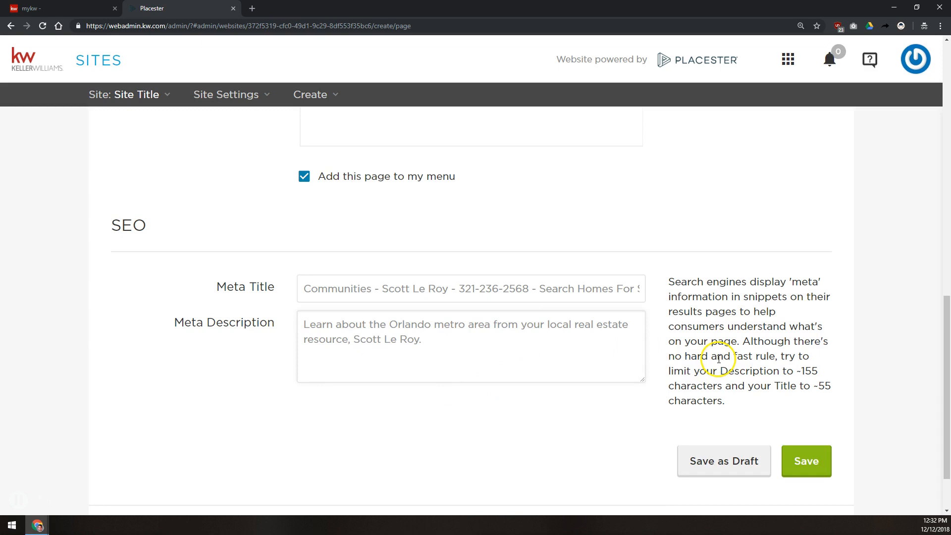
click(807, 463)
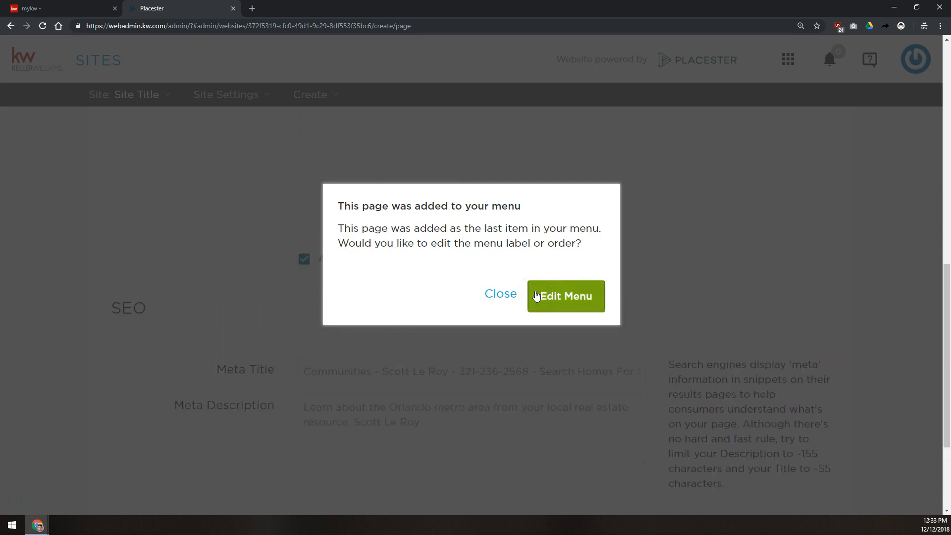
click(492, 293)
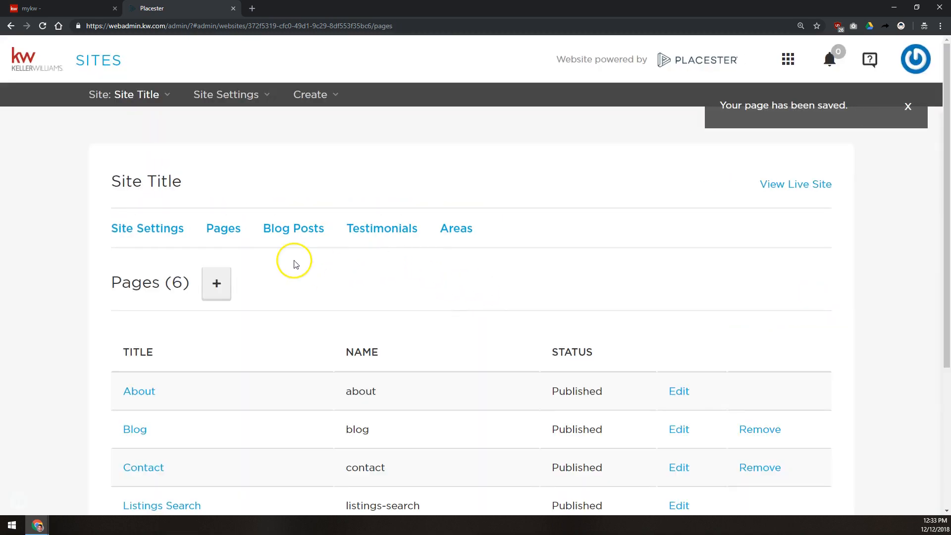
Step: Create a new Testimonials Index page titled 'From The Horse's Mouth', kept in the site menu
click(213, 282)
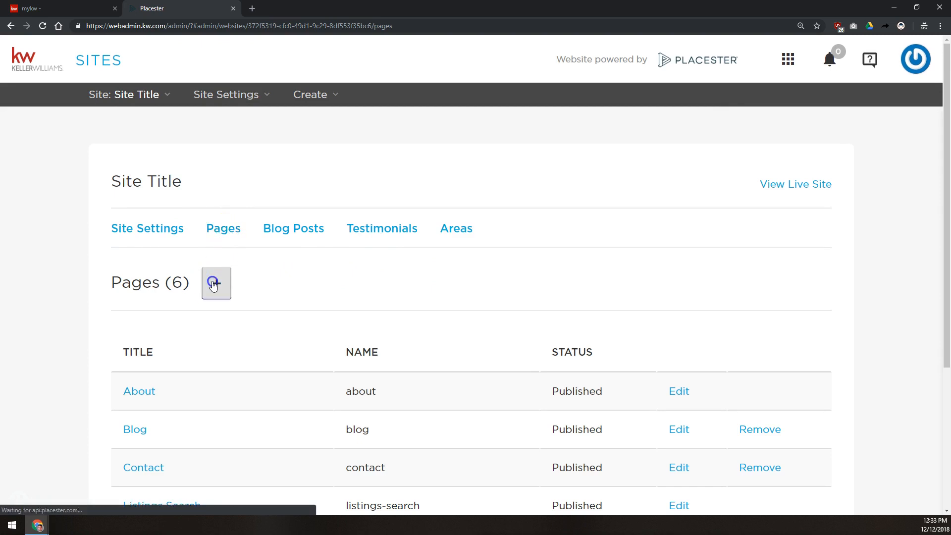
scroll(304, 272, down, 3)
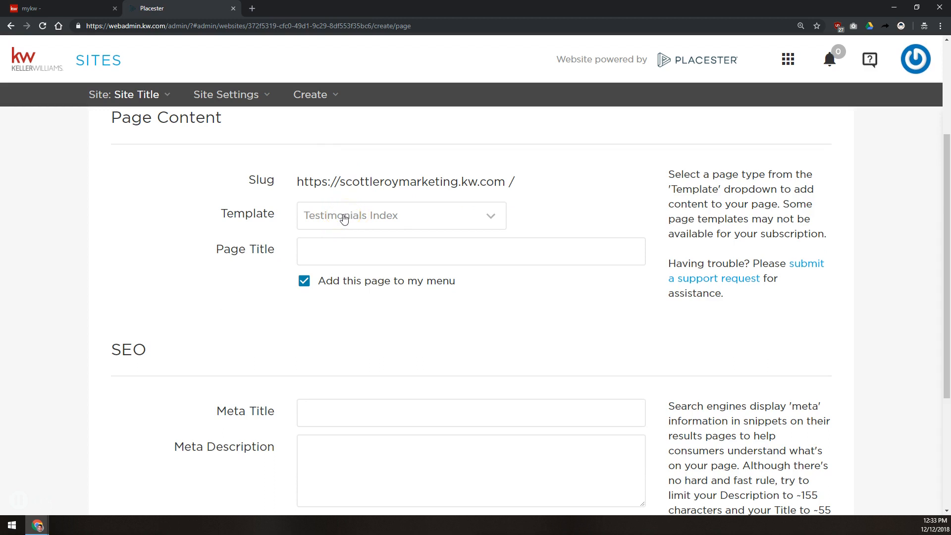
scroll(342, 218, up, 2)
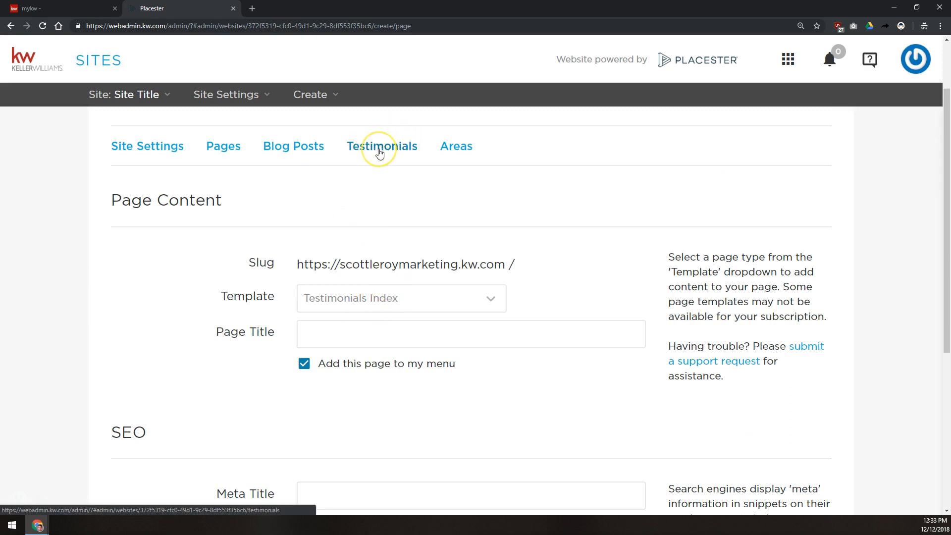
scroll(335, 183, down, 2)
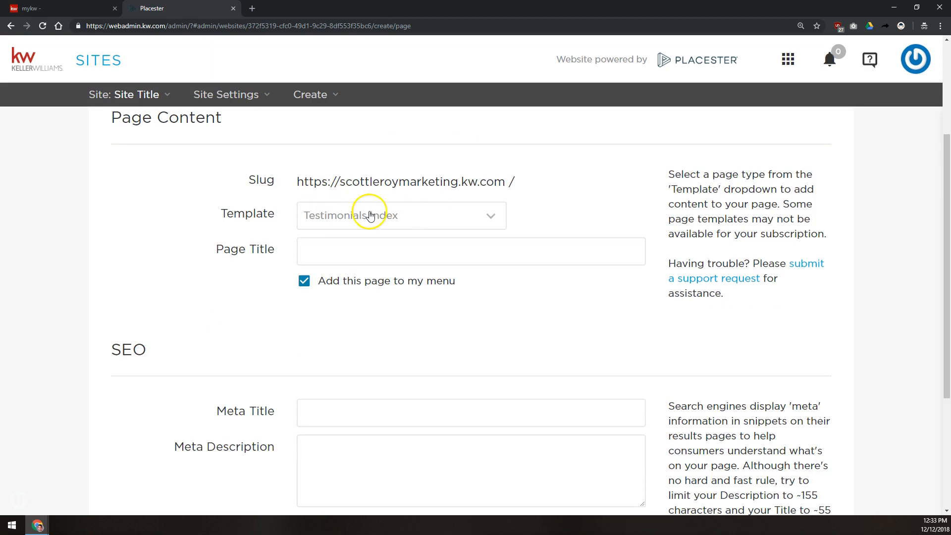
click(339, 256)
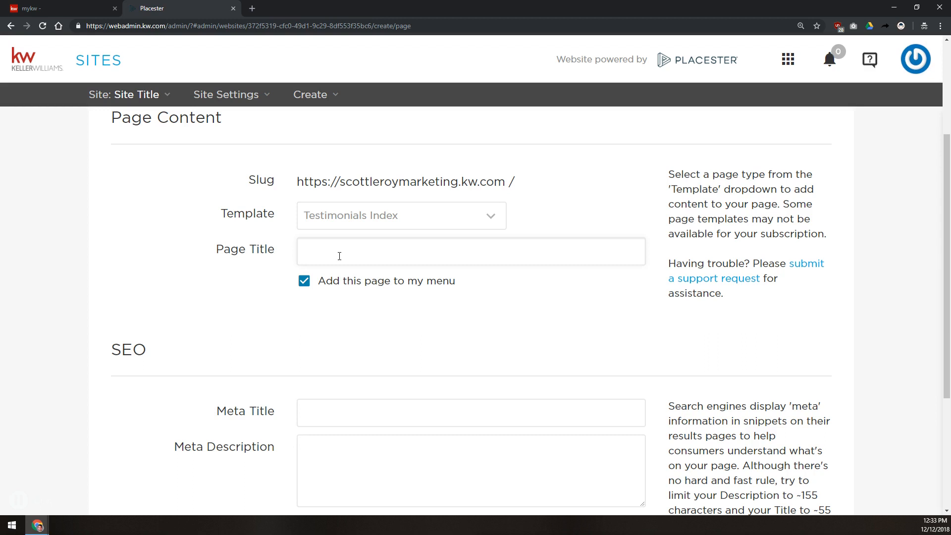
text(From The Horse)
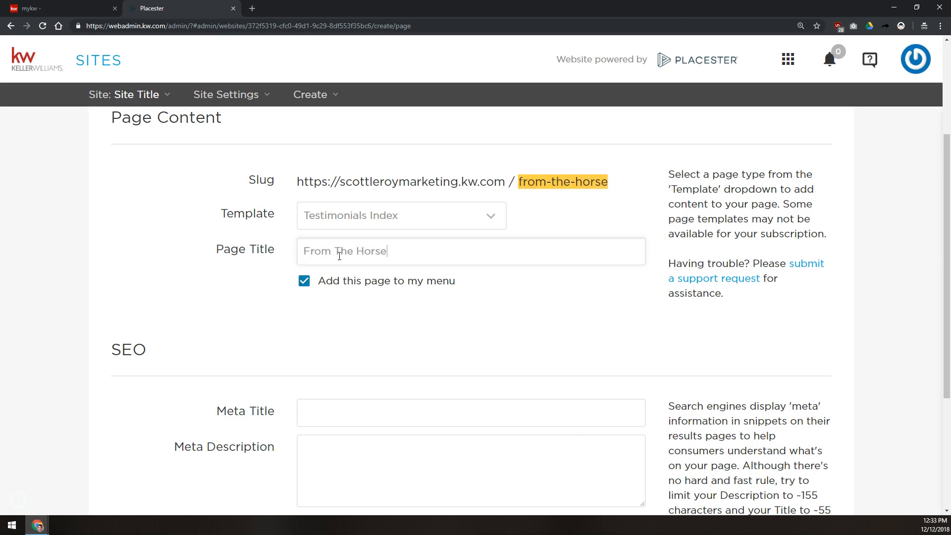
text('s Mouth)
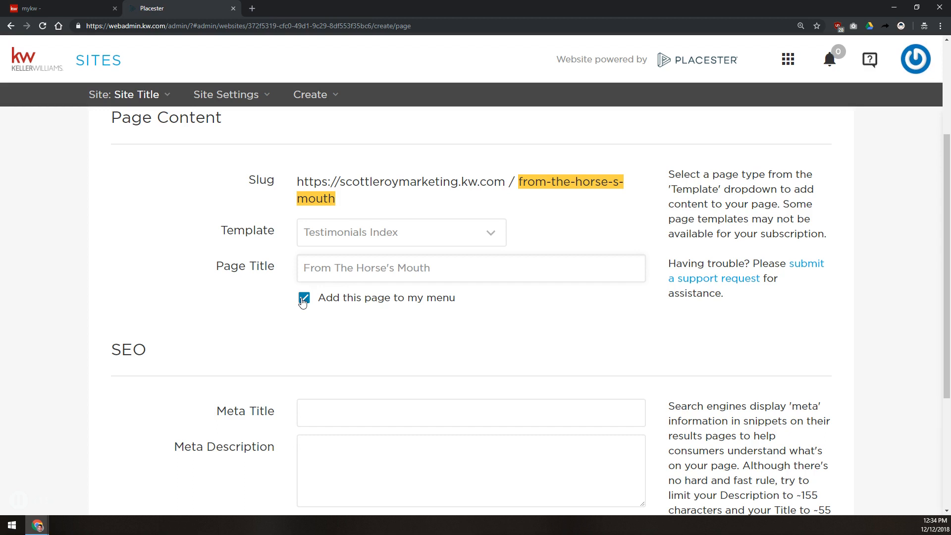
click(351, 404)
drag(435, 278, 200, 297)
key(ctrl+c)
Step: Set the meta title to the page title plus 'Testimonials', agent, phone, Orlando home search and Keller Williams Realty
click(330, 411)
key(ctrl+v)
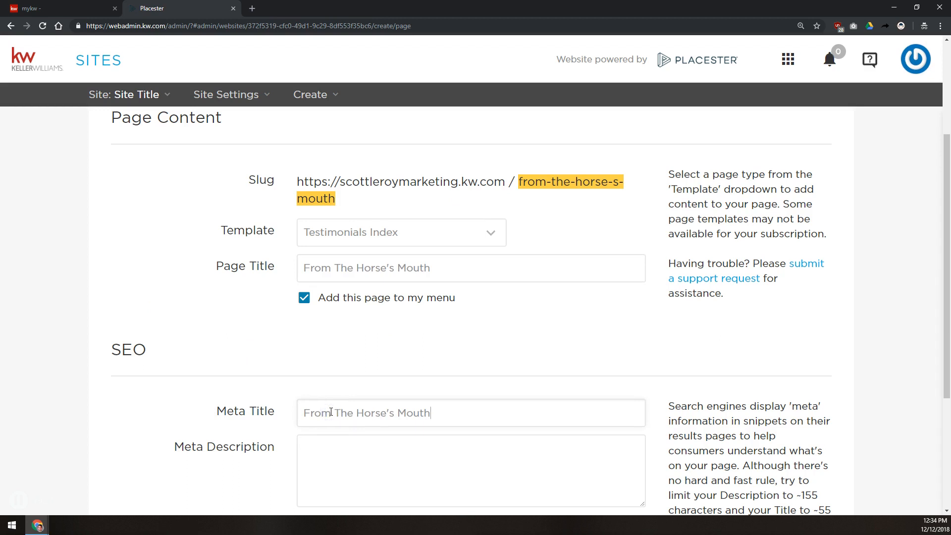
text(- Testimonials - Scott Le R)
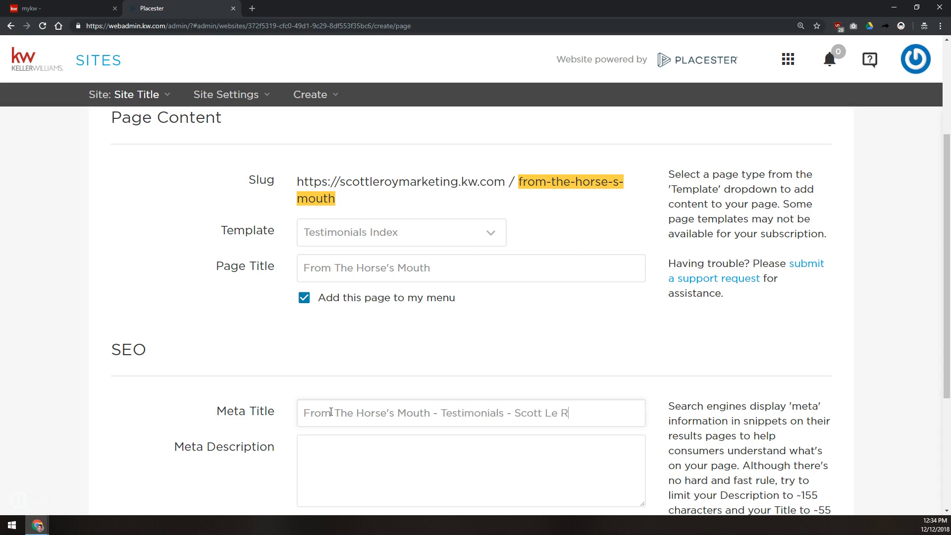
text(- )
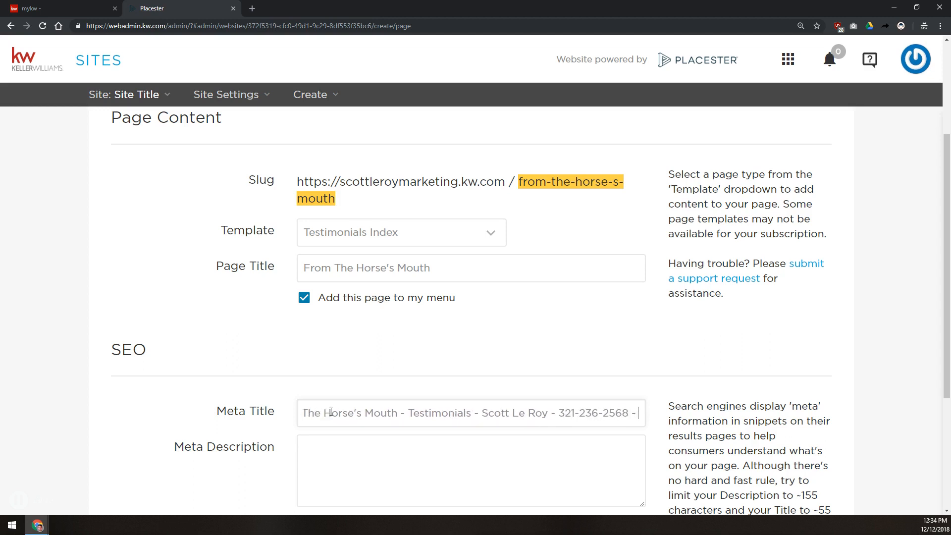
text(Search Homes For Sla)
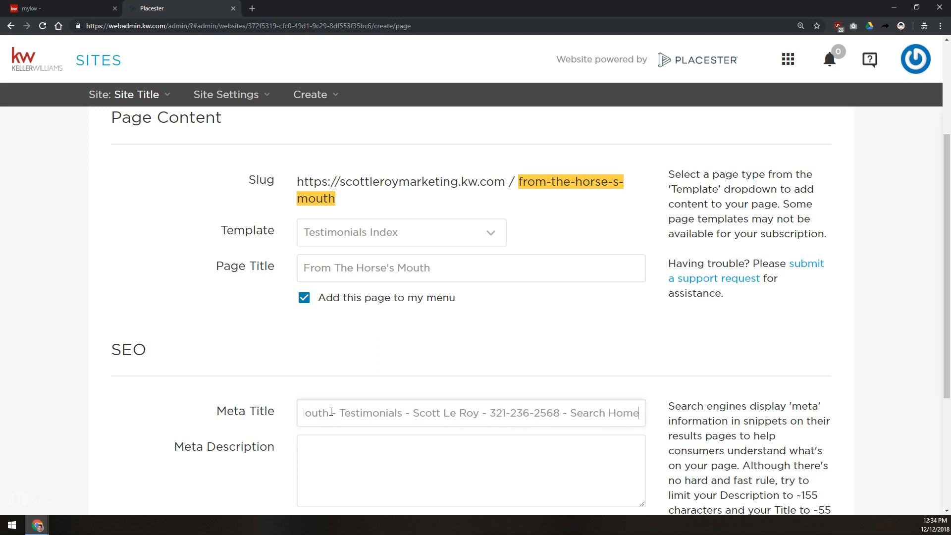
key(BackSpace)
key(BackSpace)
text(ale In Orlando)
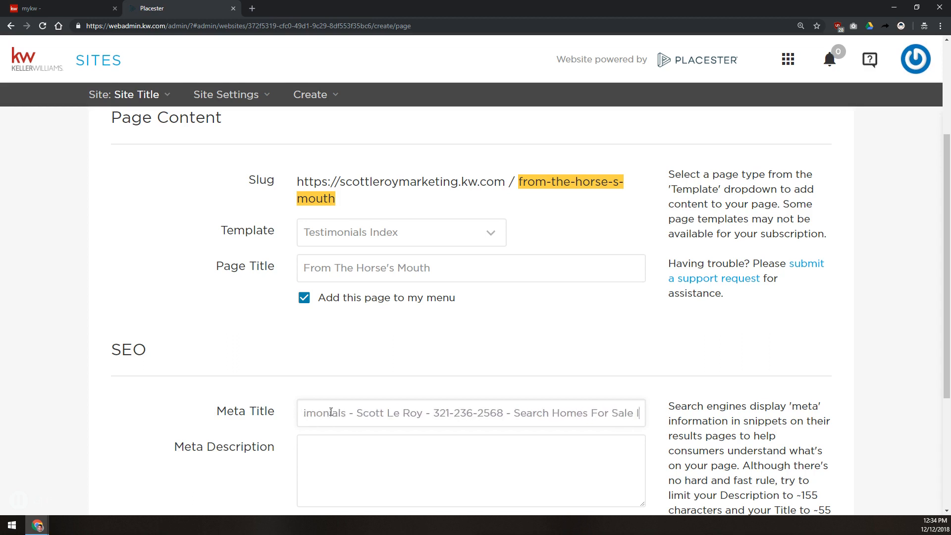
text(, FL - )
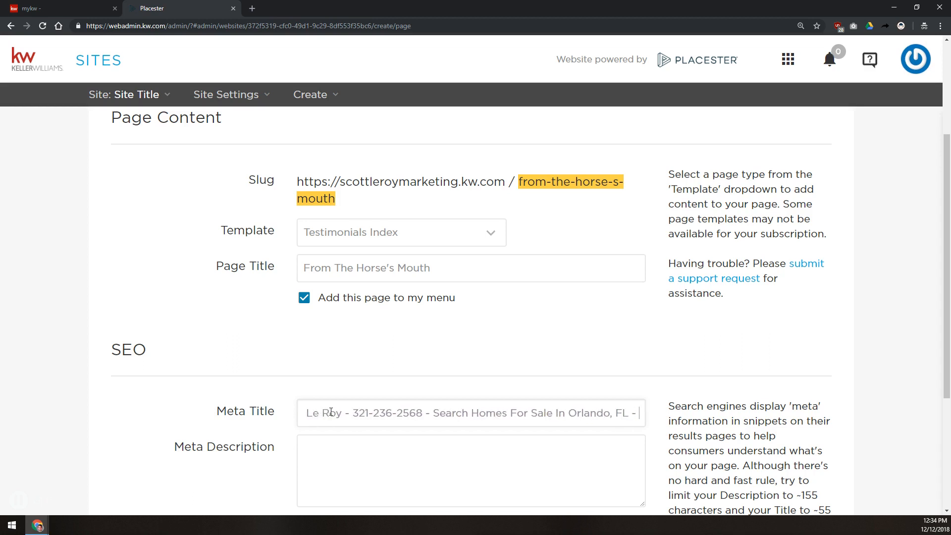
text(Keller Williams Realt)
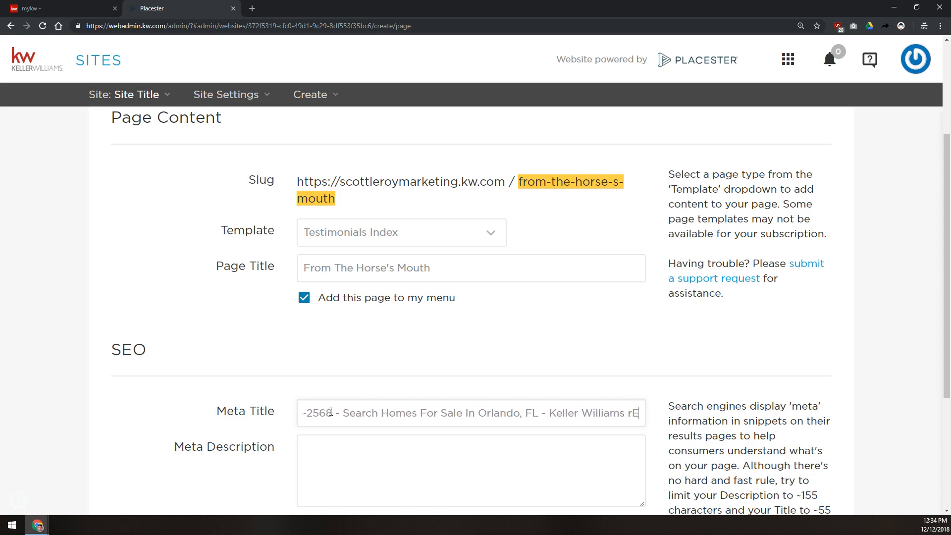
text(y)
Step: Write the meta description: hear 'from the horse's mouth' what the agent's clients think, Orlando, FL
key(Tab)
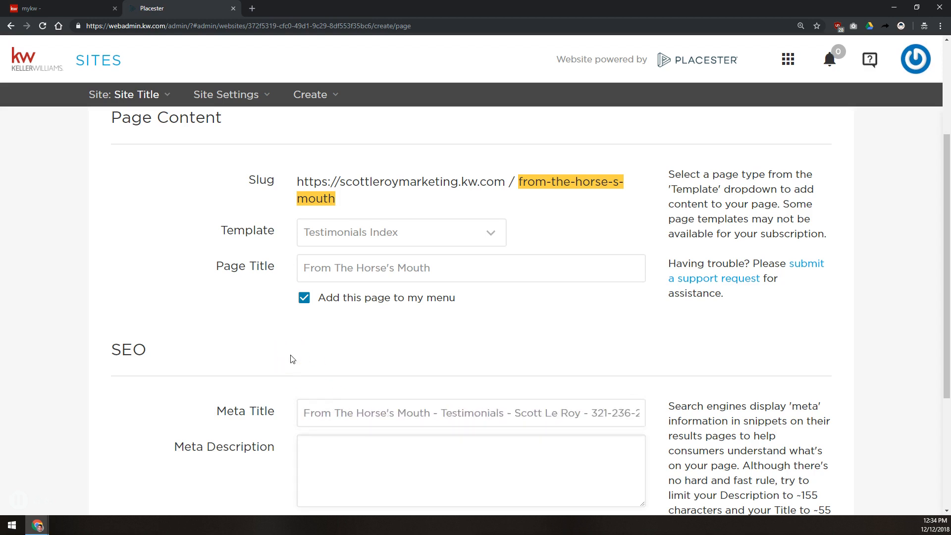
text(Hear straight )
text(from)
key(BackSpace)
key(BackSpace)
key(BackSpace)
key(BackSpace)
key(BackSpace)
text("from the horse')
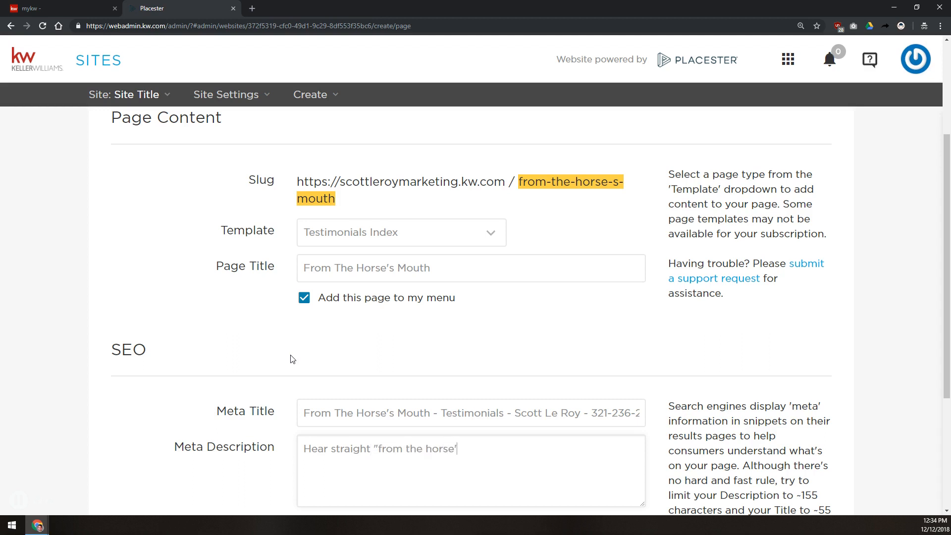
text(s mouth" exactly what )
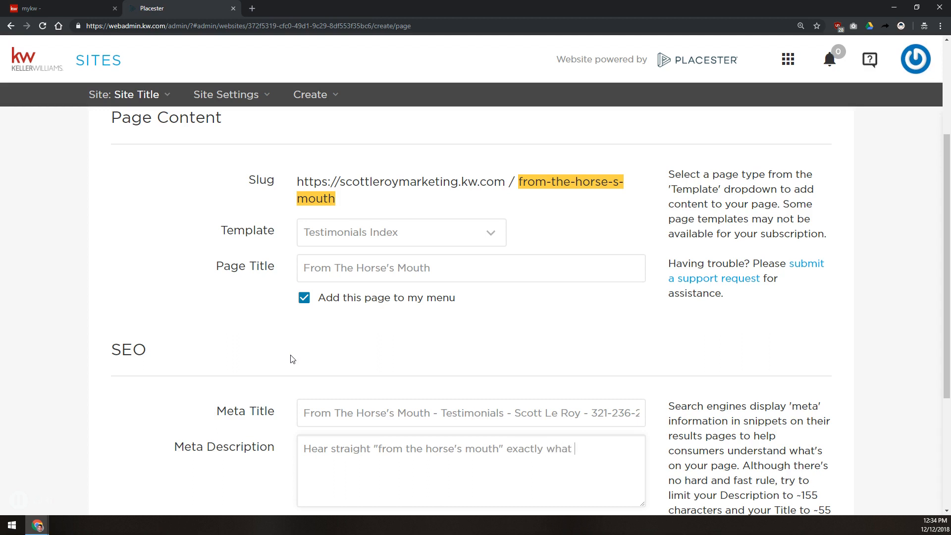
text(Scott Le Roy's clients think about working wit him)
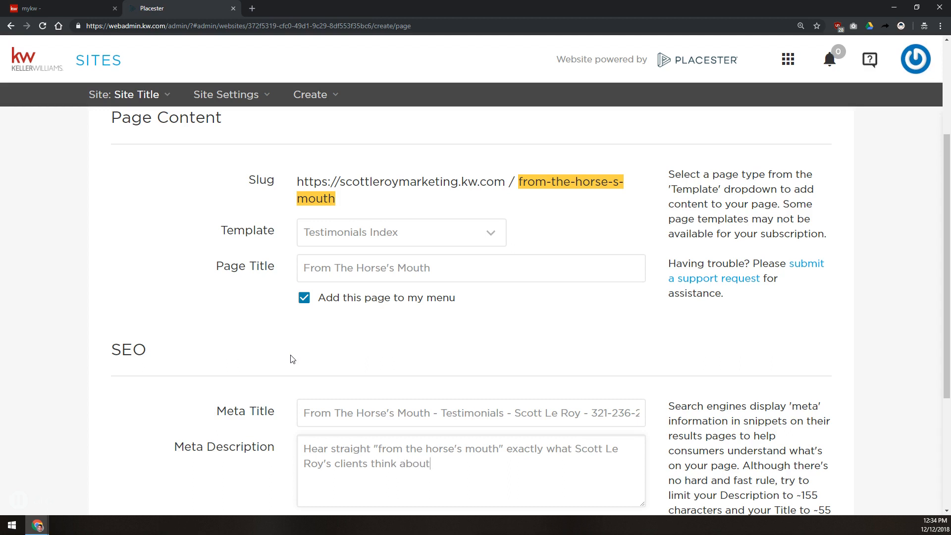
key(BackSpace)
key(BackSpace)
key(BackSpace)
key(BackSpace)
text(him for t)
key(BackSpace)
key(BackSpace)
key(BackSpace)
key(BackSpace)
key(BackSpace)
key(BackSpace)
key(BackSpace)
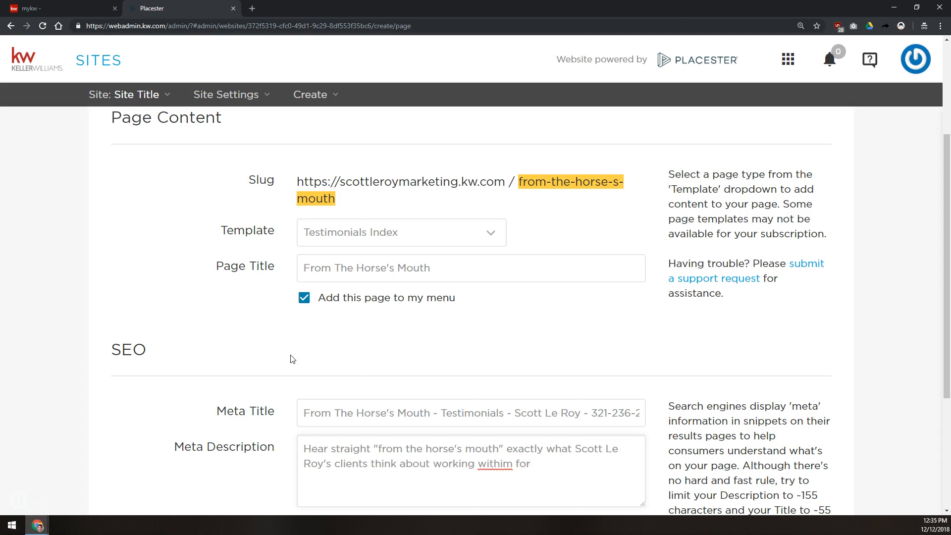
text(him for their Real Estate nee)
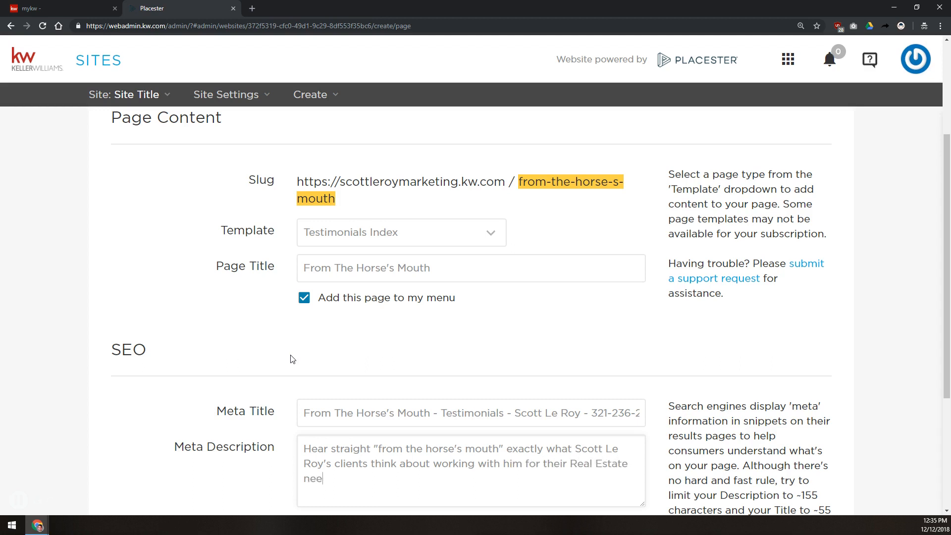
text(ds in Orlando, FL)
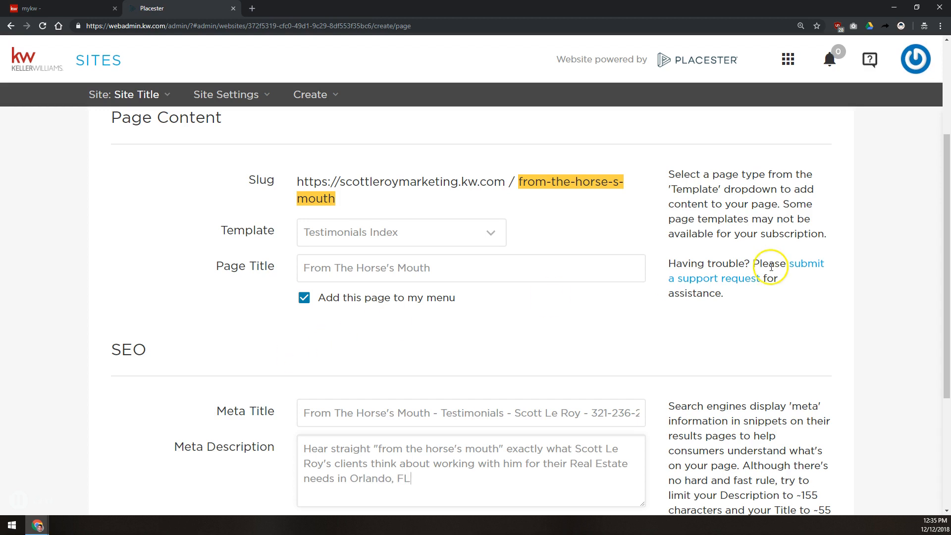
scroll(669, 258, down, 3)
Step: Save the From The Horse's Mouth page, dismiss the menu notice, and view the live site
click(808, 419)
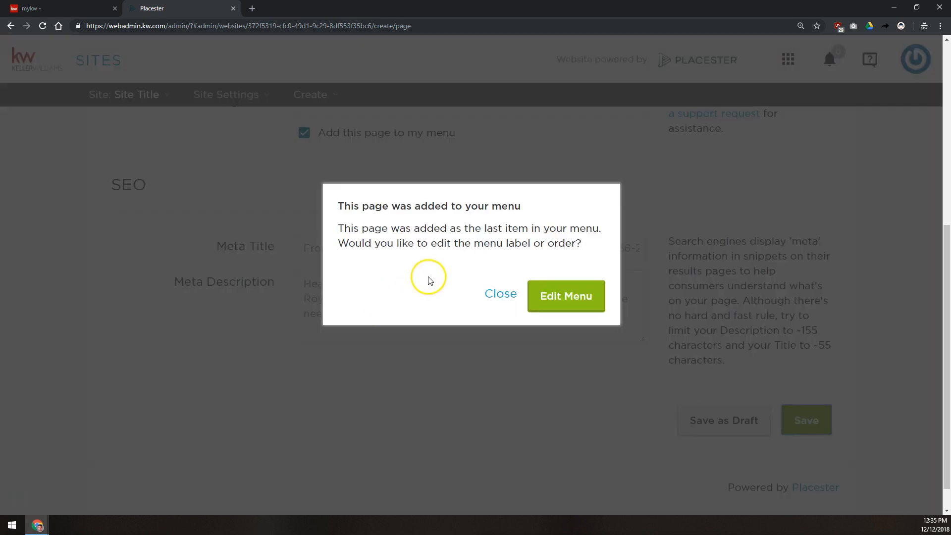
click(495, 297)
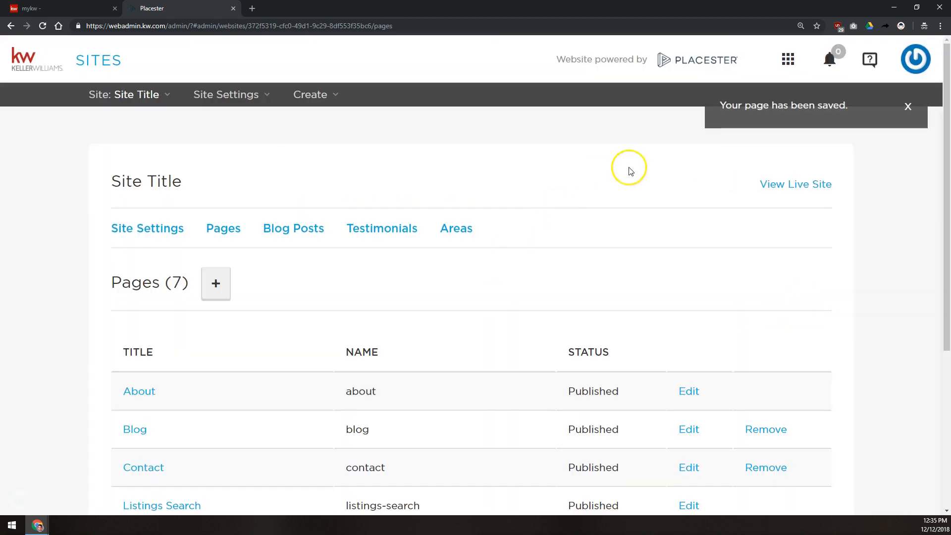
click(791, 191)
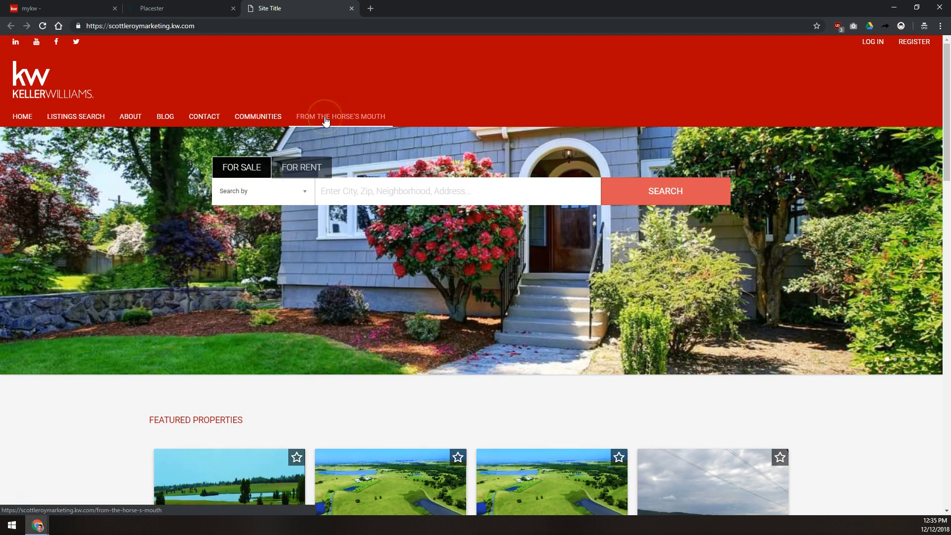
Step: On the live KW site, view Communities, then open From The Horse's Mouth from the menu
click(259, 120)
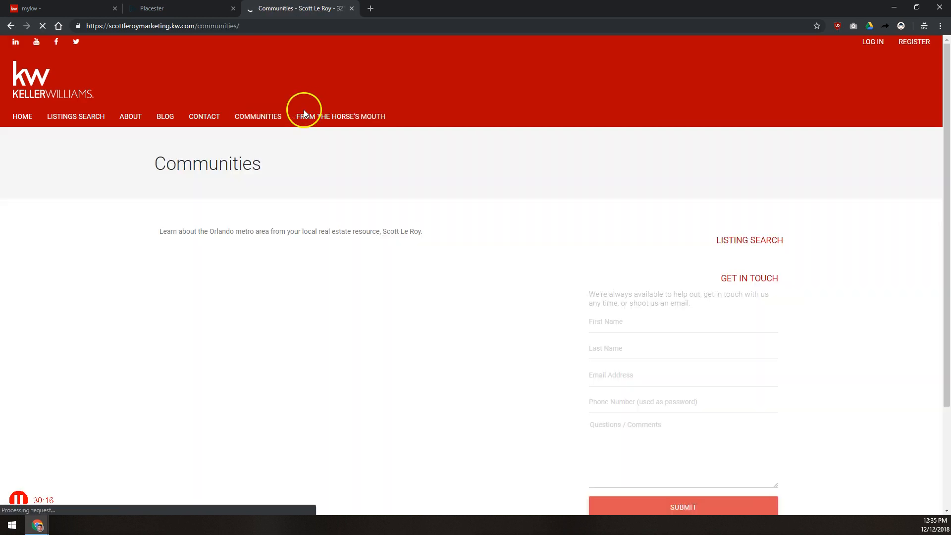
drag(155, 231, 437, 249)
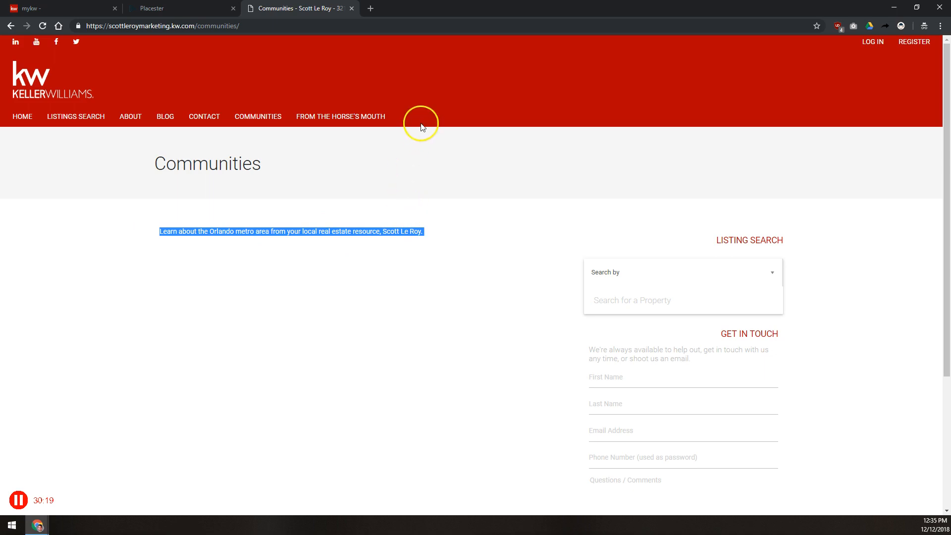
click(352, 119)
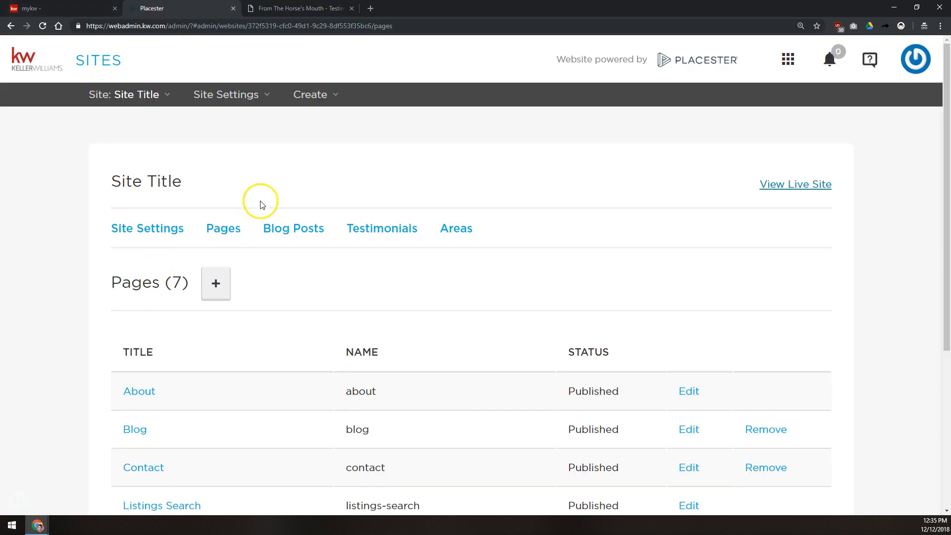
Step: Show the Blog Posts list with the four posts published 2/6/2018
click(296, 232)
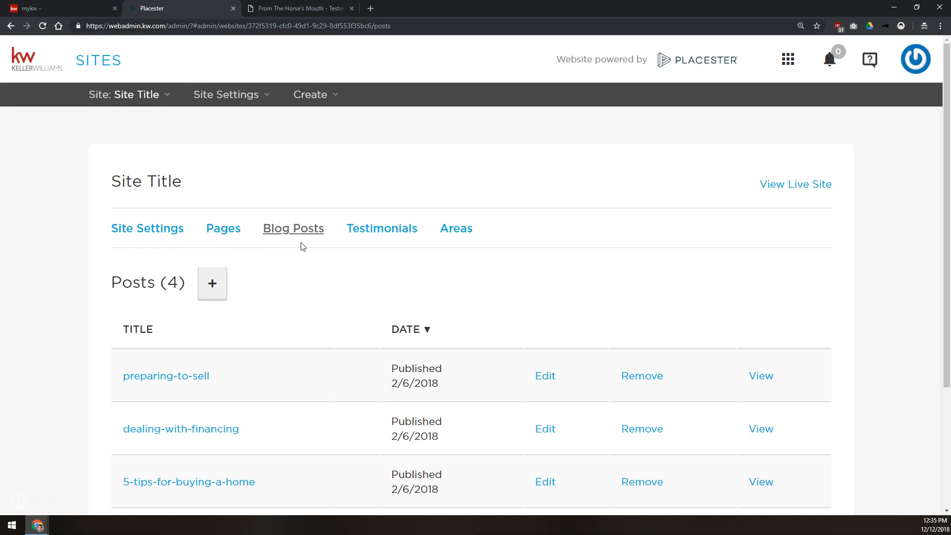
scroll(303, 247, down, 3)
scroll(303, 246, up, 2)
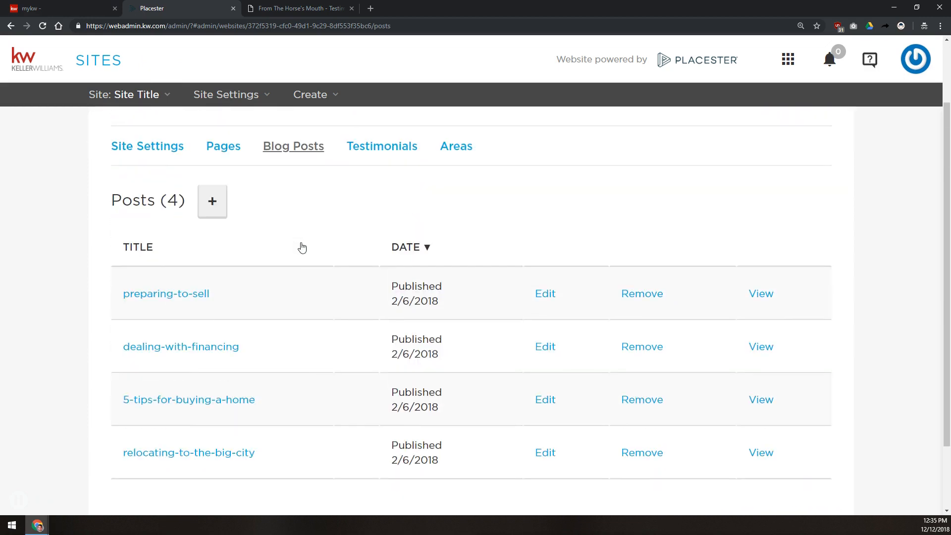
click(293, 243)
click(284, 241)
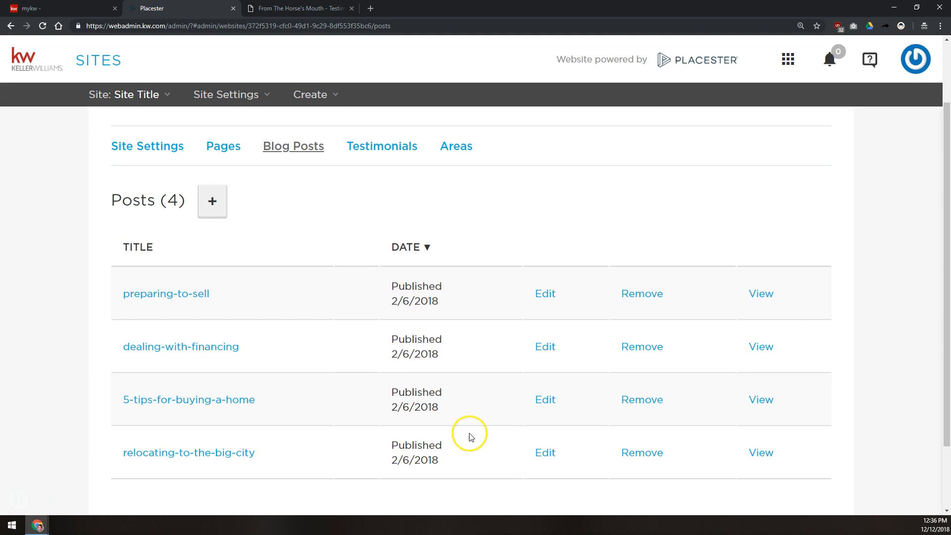
Step: Create a new blog post titled 'Test Blog Post' with slug test-blog-post, leaving the body empty
click(215, 199)
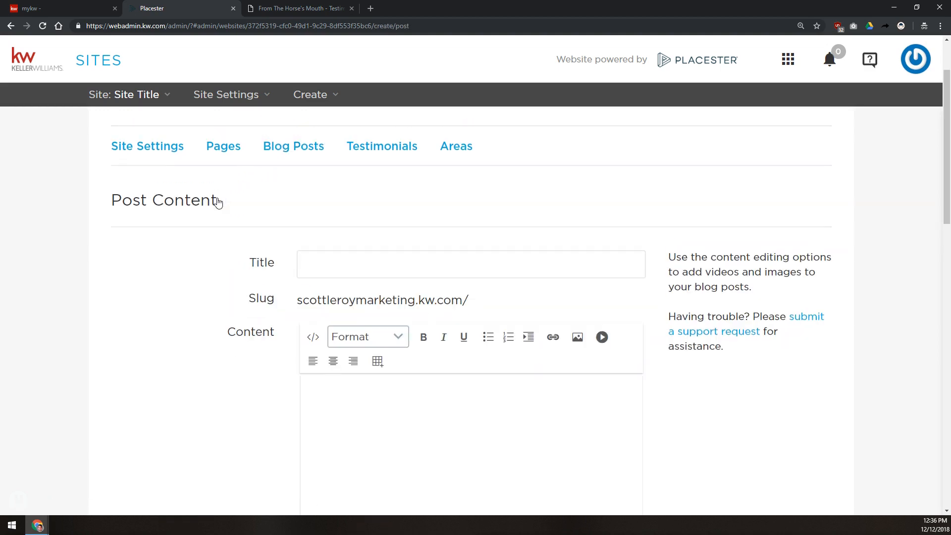
drag(259, 305, 304, 306)
click(313, 271)
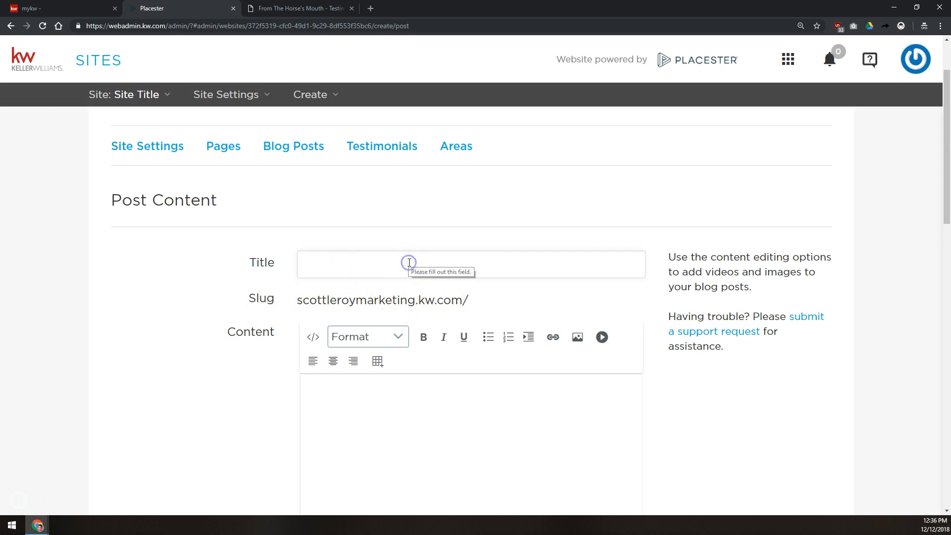
text(Test Blo)
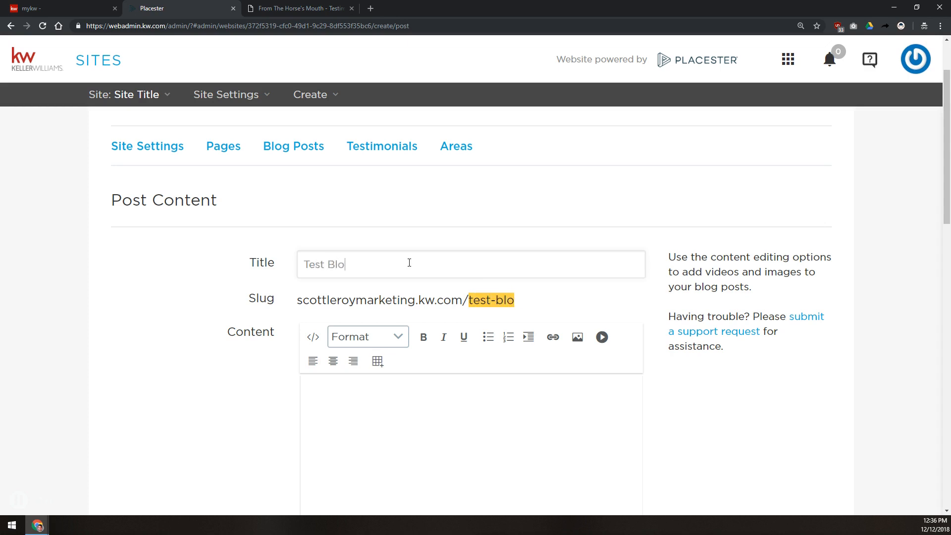
text(g Post)
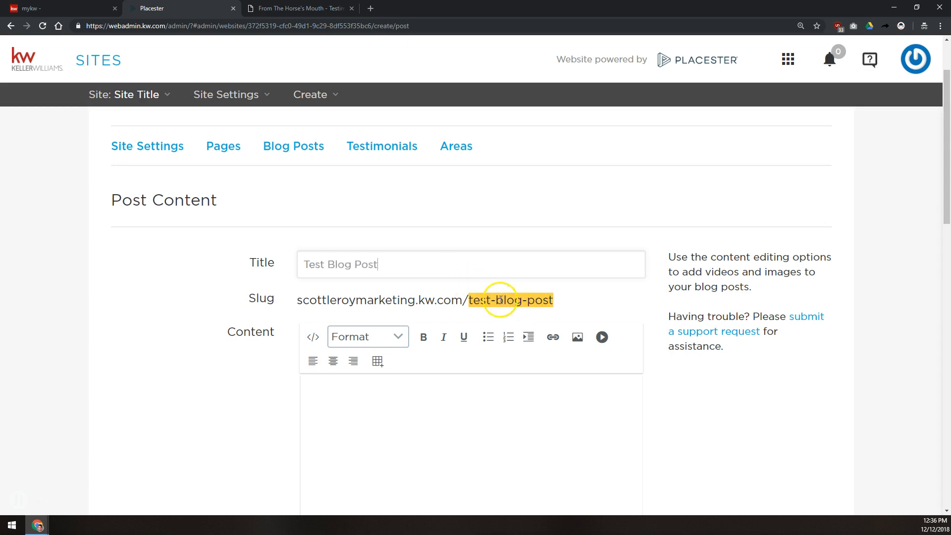
scroll(260, 267, down, 5)
scroll(265, 265, up, 2)
click(355, 308)
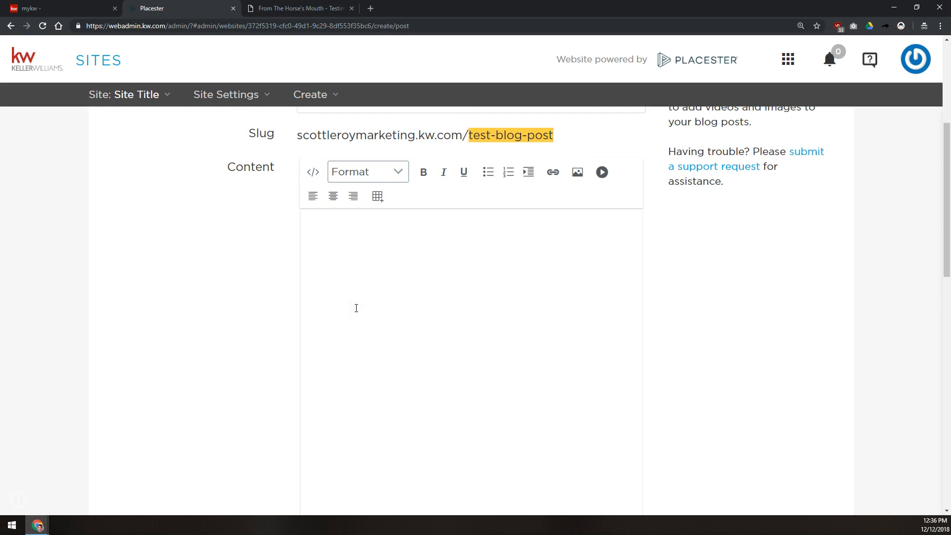
text(This)
key(BackSpace)
key(BackSpace)
key(BackSpace)
key(BackSpace)
Step: In an incognito tab, search 'lorem ipsum generator' and generate paragraphs on lipsum.com
key(ctrl+t)
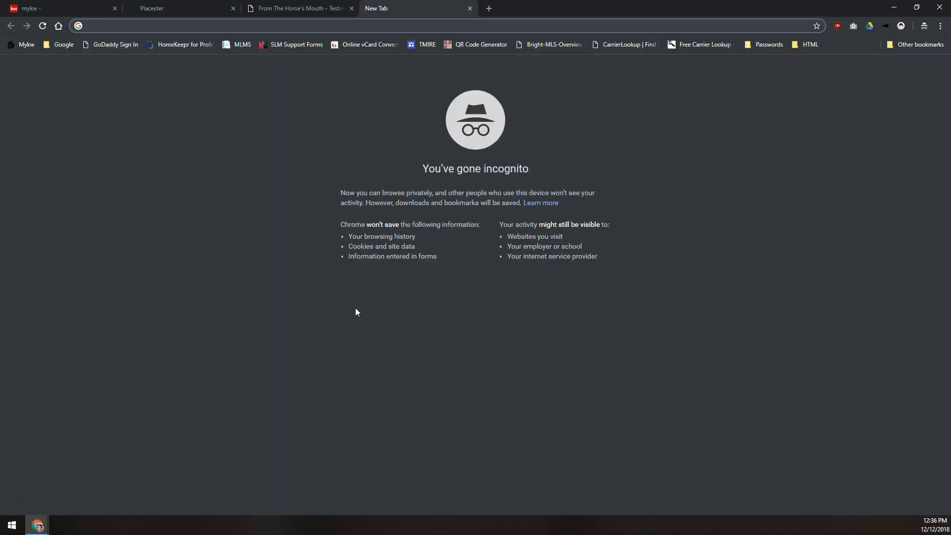
text(lorem ipsum )
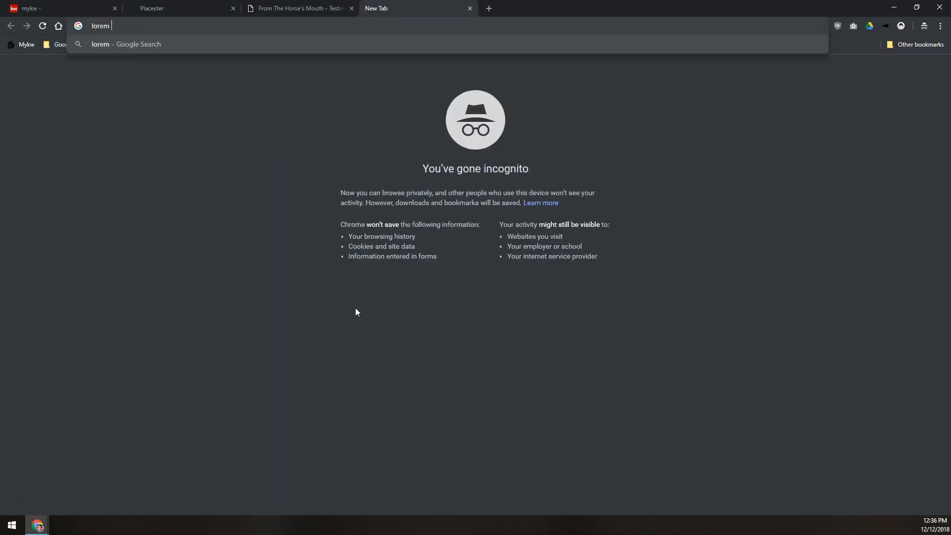
text(generator)
key(Return)
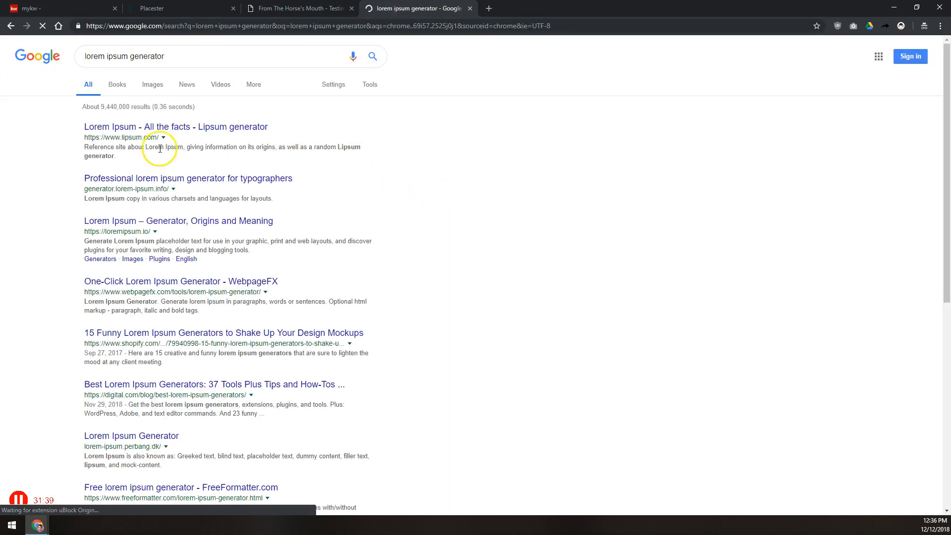
click(159, 127)
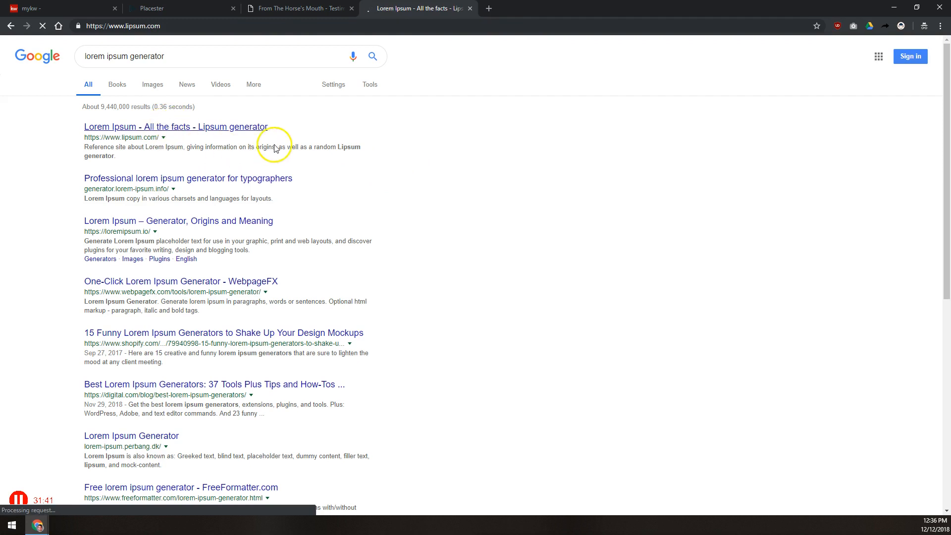
click(628, 476)
Step: Select the first four generated paragraphs and return to the post's Content editor
drag(243, 176, 370, 427)
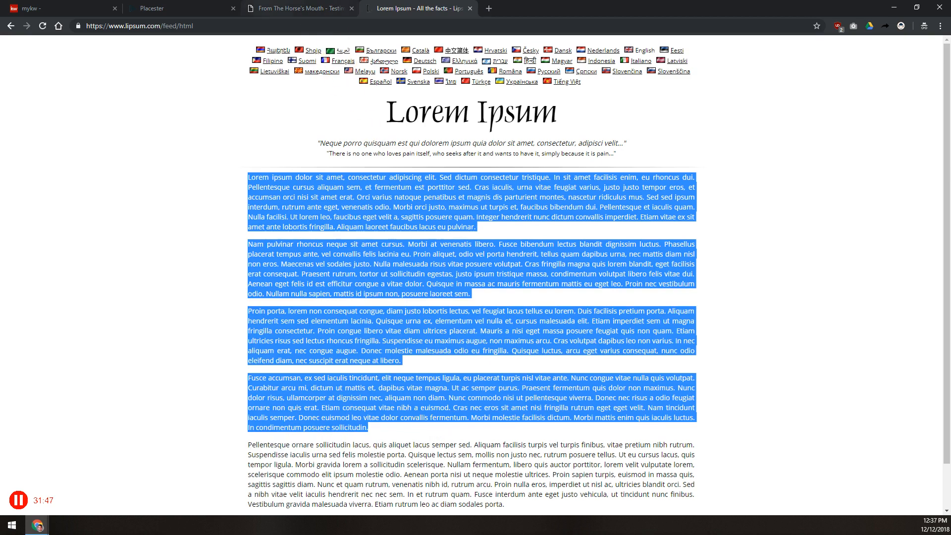
click(300, 8)
click(184, 9)
click(374, 276)
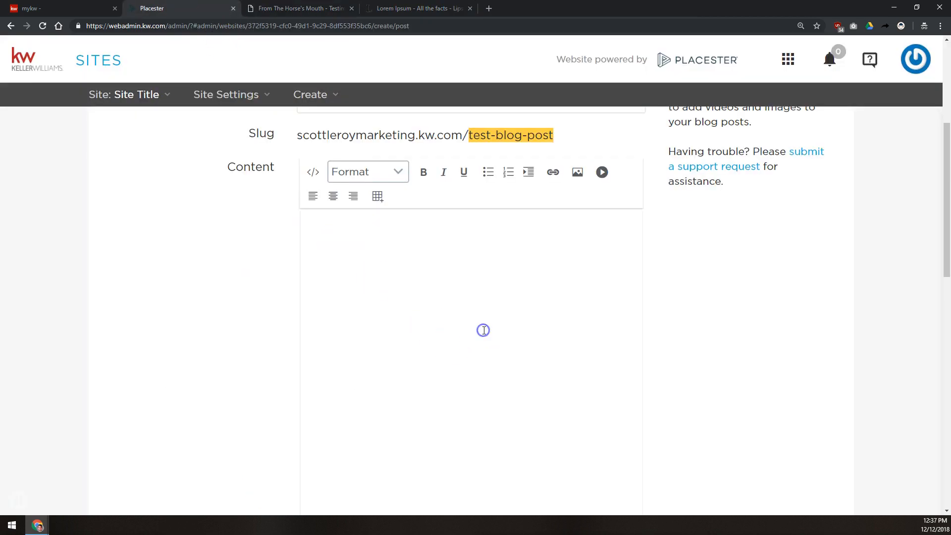
Step: Paste the four lorem ipsum paragraphs into the post body
key(ctrl+v)
click(567, 268)
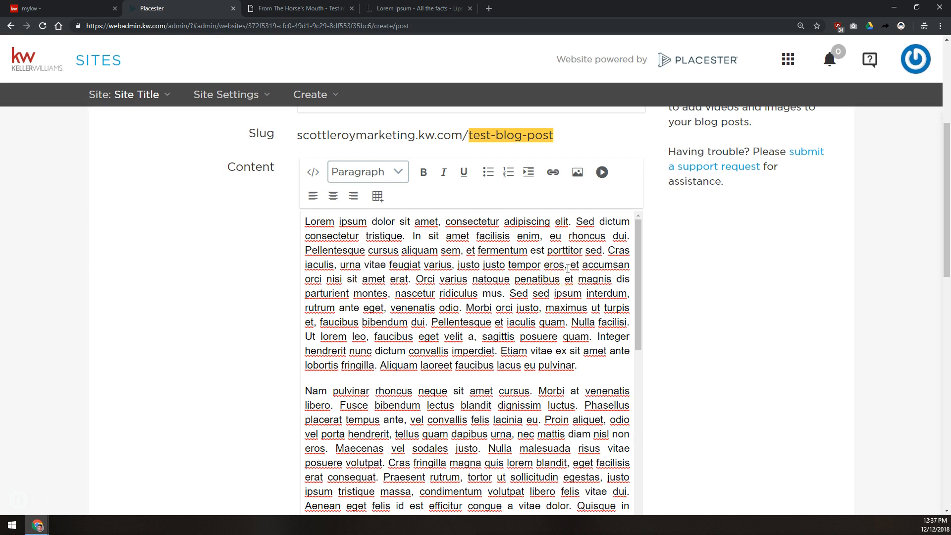
click(696, 252)
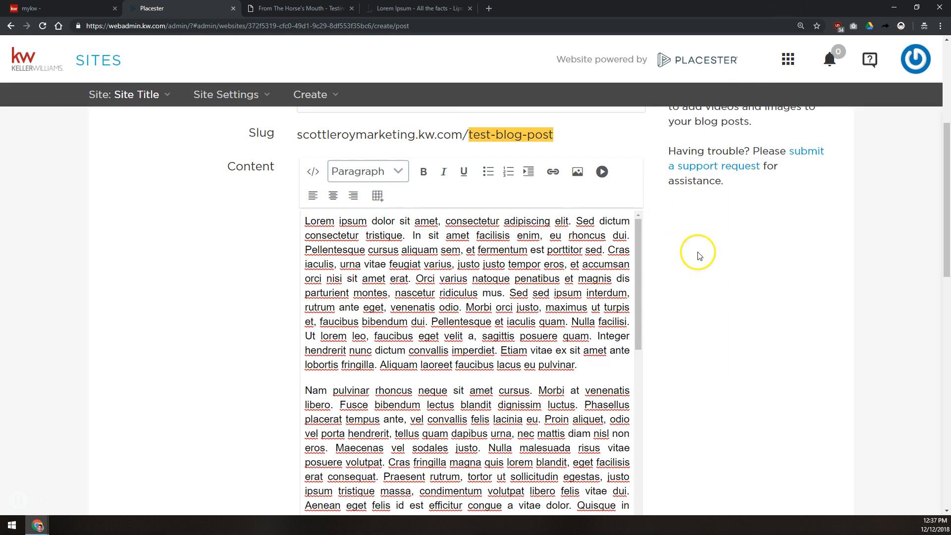
scroll(696, 252, down, 7)
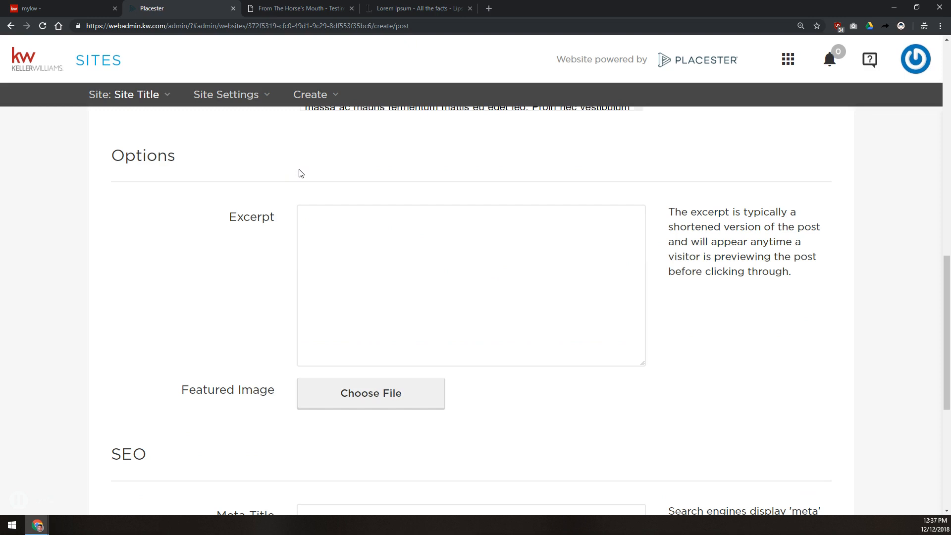
Step: Add the excerpt 'This is an excerpt of this blog post.'
click(389, 246)
text(This is an excep)
text(pt of this p)
key(BackSpace)
text(blog os)
key(BackSpace)
key(BackSpace)
text(post.)
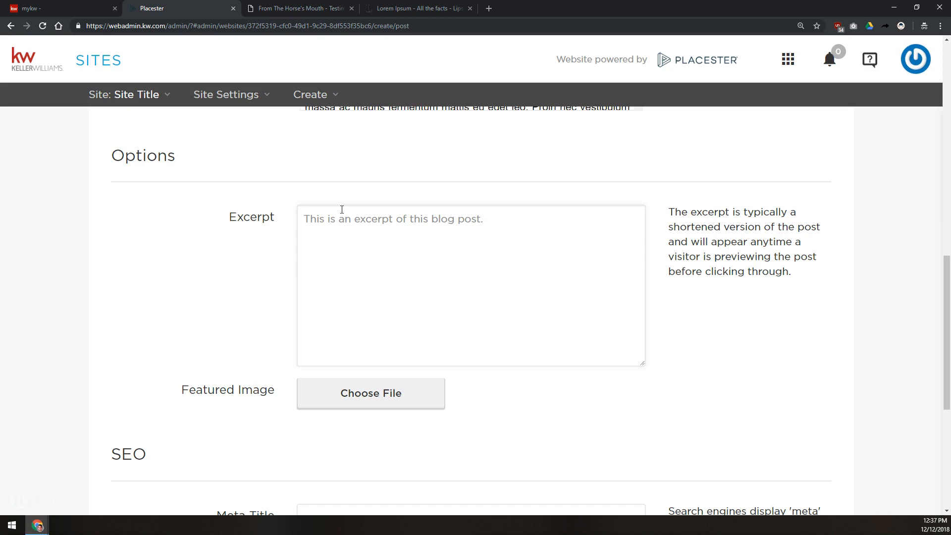
click(350, 204)
Step: Attach the sunset JPG from the Blog Featured Image folder as the post's featured image
click(383, 386)
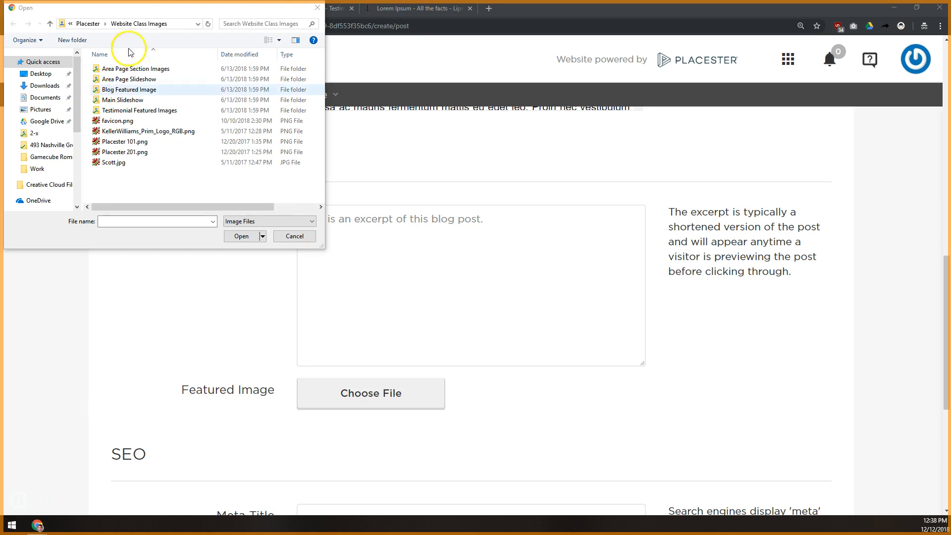
double_click(130, 90)
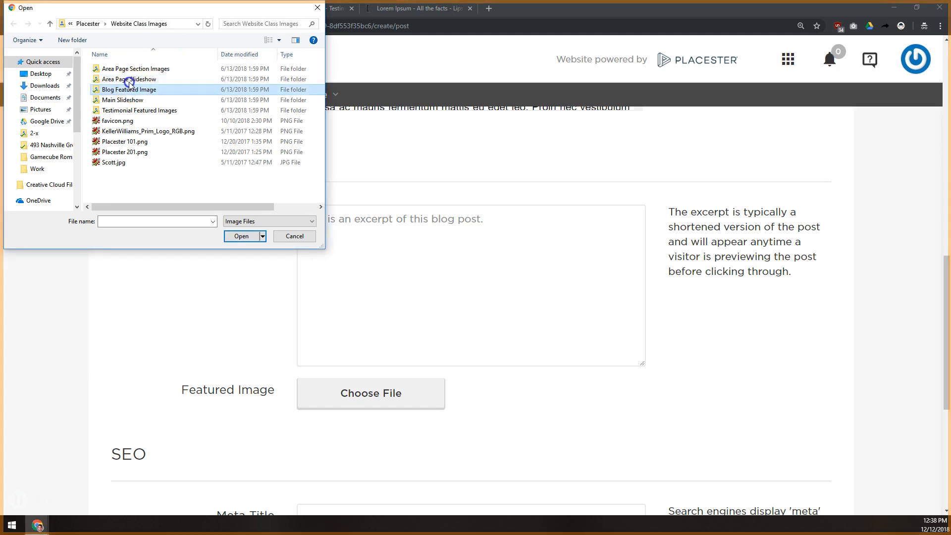
click(119, 82)
double_click(119, 82)
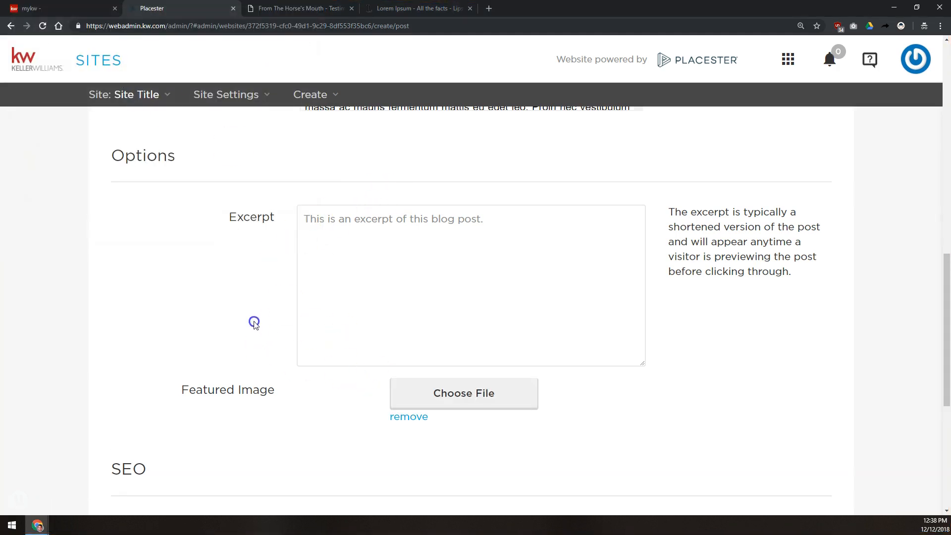
scroll(251, 322, down, 5)
drag(111, 226, 174, 238)
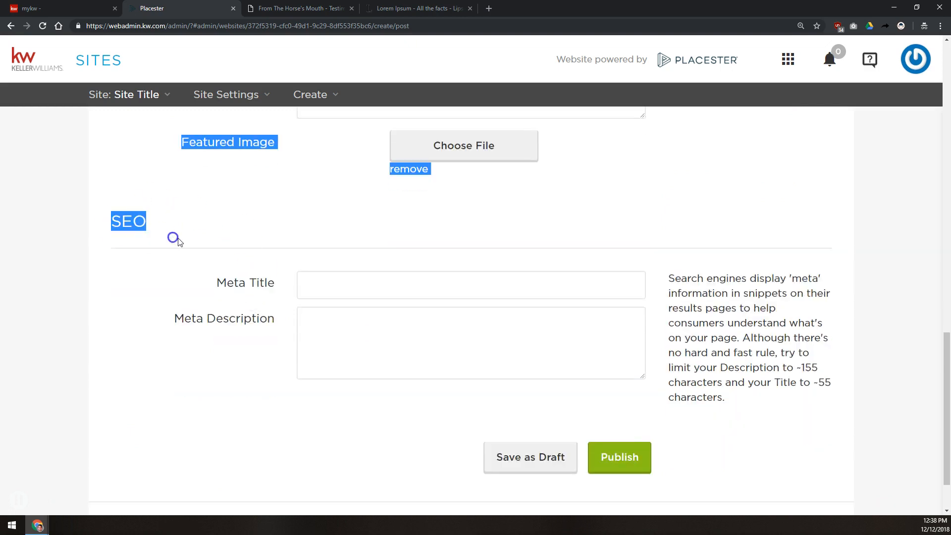
Step: Set the meta title 'Test Blog Post - Blog' plus agent name, phone and Orlando Keller Williams Realty tagline
click(328, 280)
text(Test Blog Post )
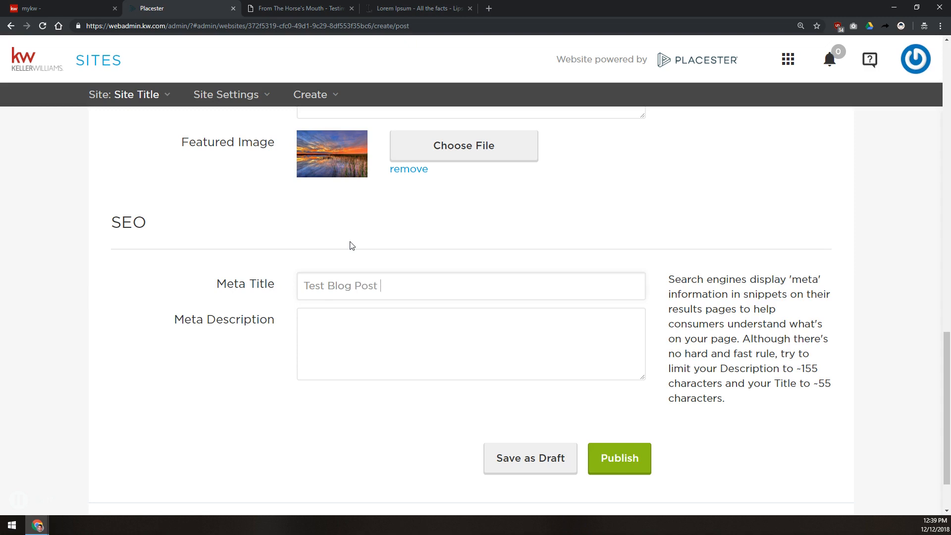
text(- Blog)
text(Scott Le ROy -)
key(BackSpace)
key(BackSpace)
key(BackSpace)
key(BackSpace)
key(BackSpace)
text(oy 0)
key(BackSpace)
key(BackSpace)
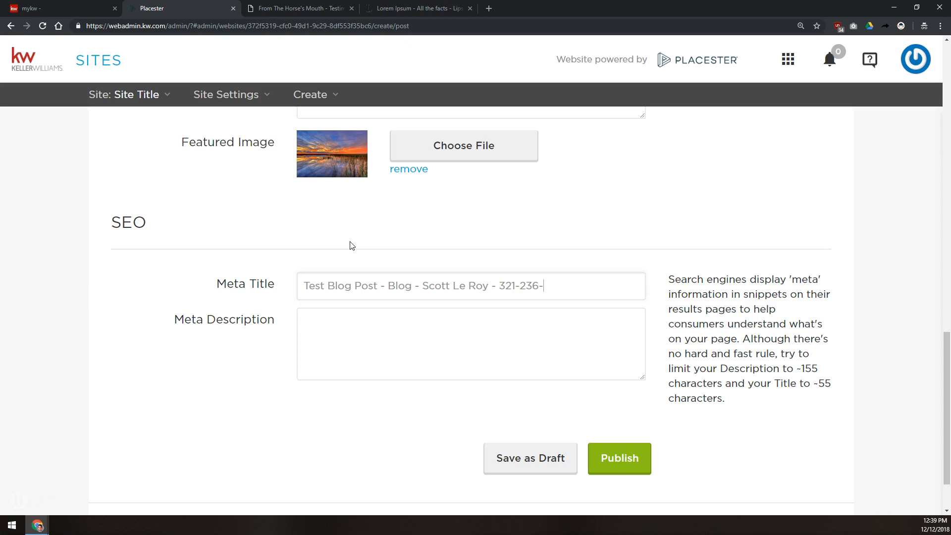
text(ealy)
key(BackSpace)
text(ty)
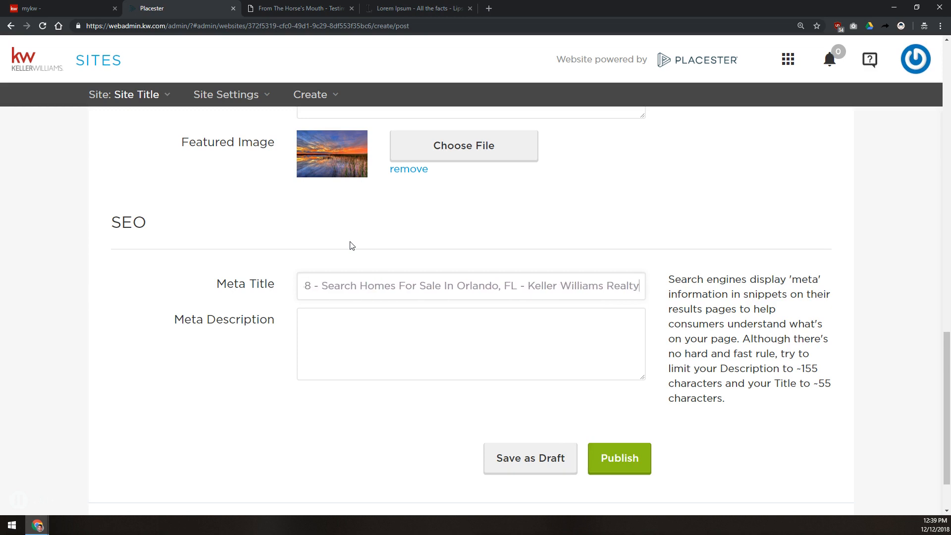
Step: Copy the excerpt into Meta Description and publish Test Blog Post
scroll(352, 246, up, 15)
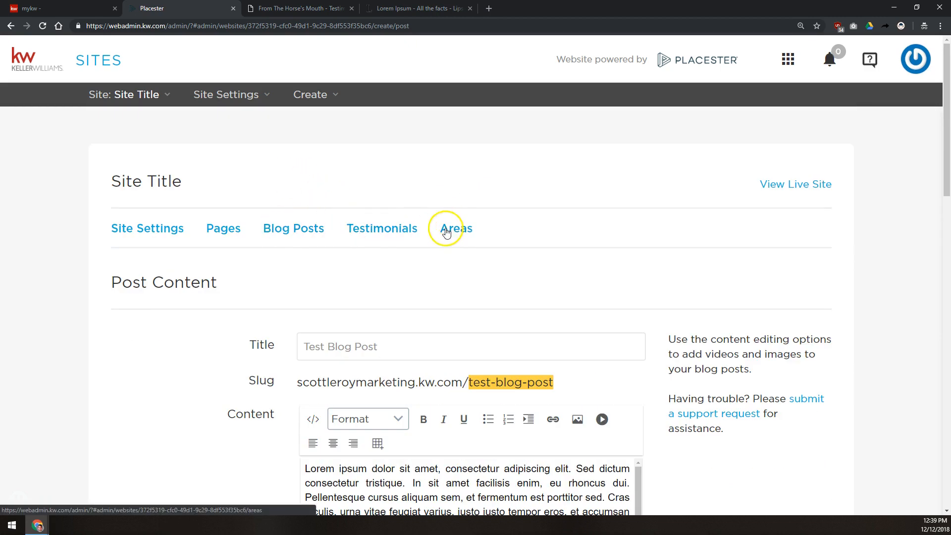
scroll(319, 237, down, 15)
scroll(314, 239, up, 6)
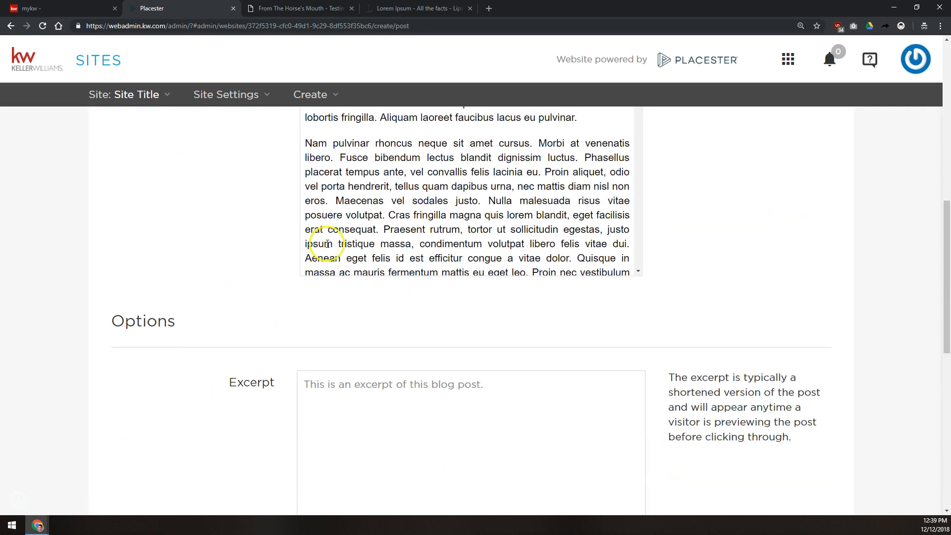
scroll(359, 372, down, 2)
click(441, 329)
key(ctrl+a)
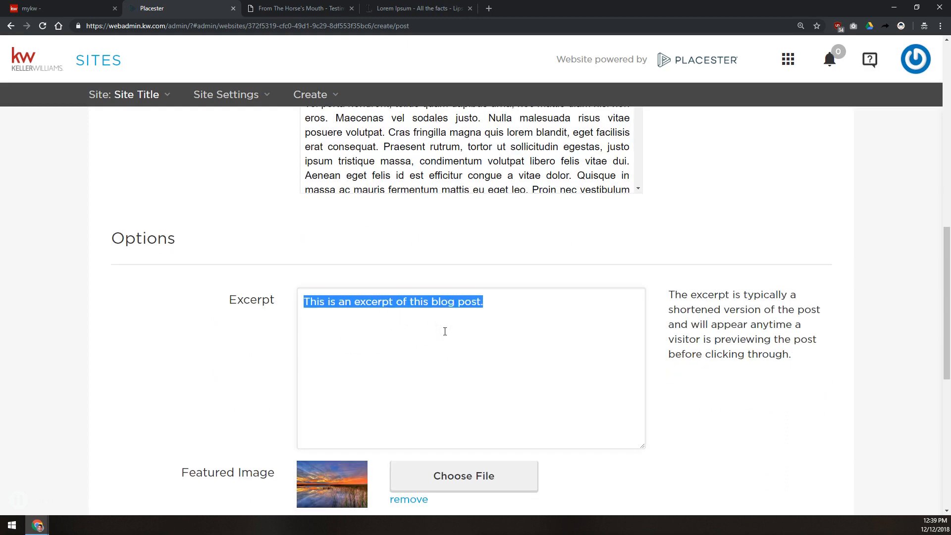
key(ctrl+c)
scroll(329, 414, down, 8)
click(399, 255)
key(ctrl+v)
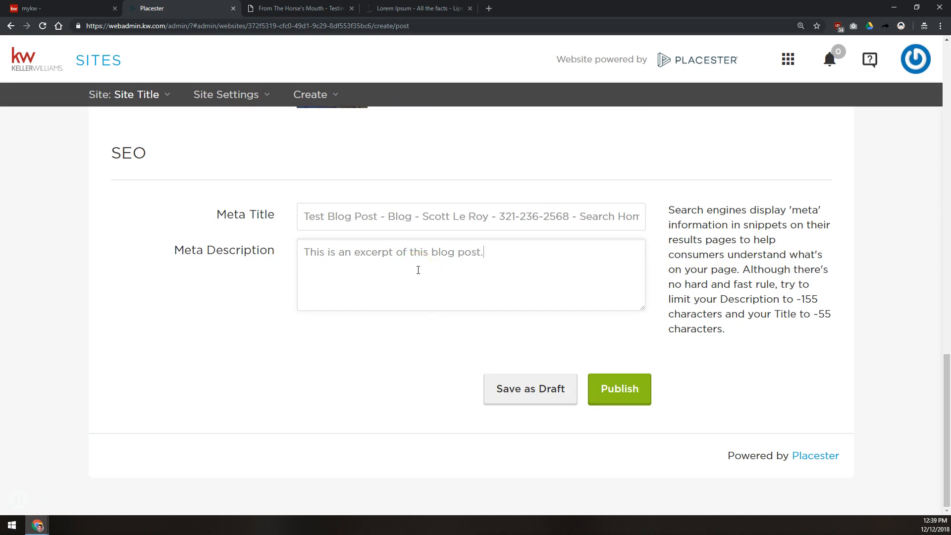
click(625, 389)
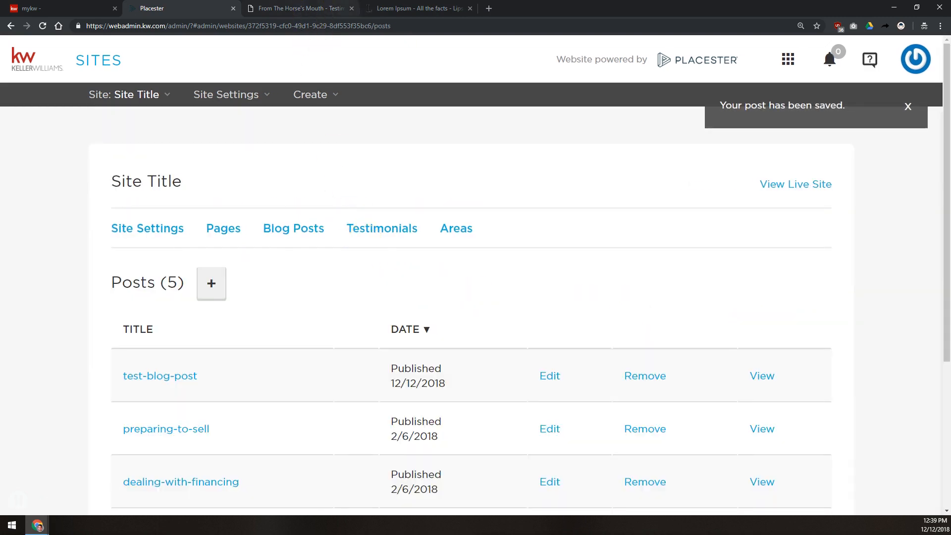
Step: On the live site's blog page, open Test Blog Post
key(ctrl+Tab)
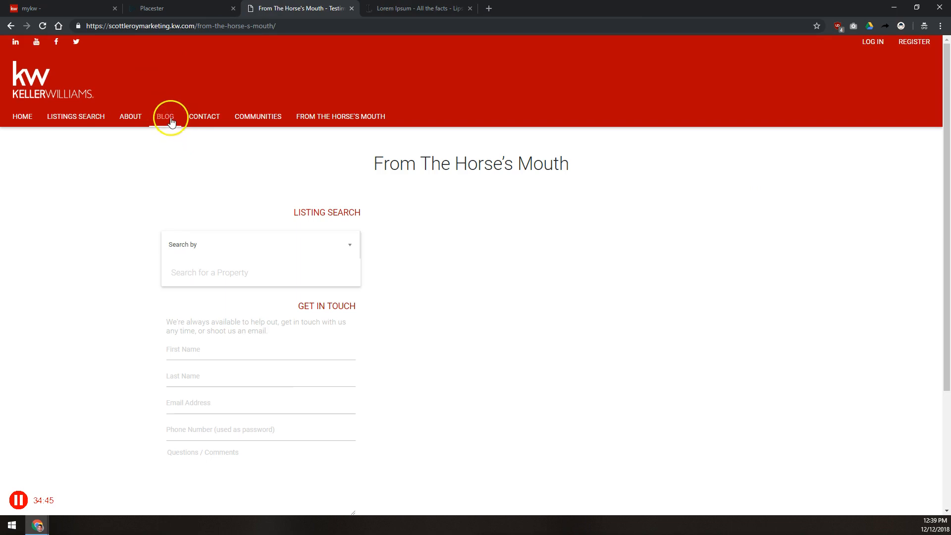
click(170, 118)
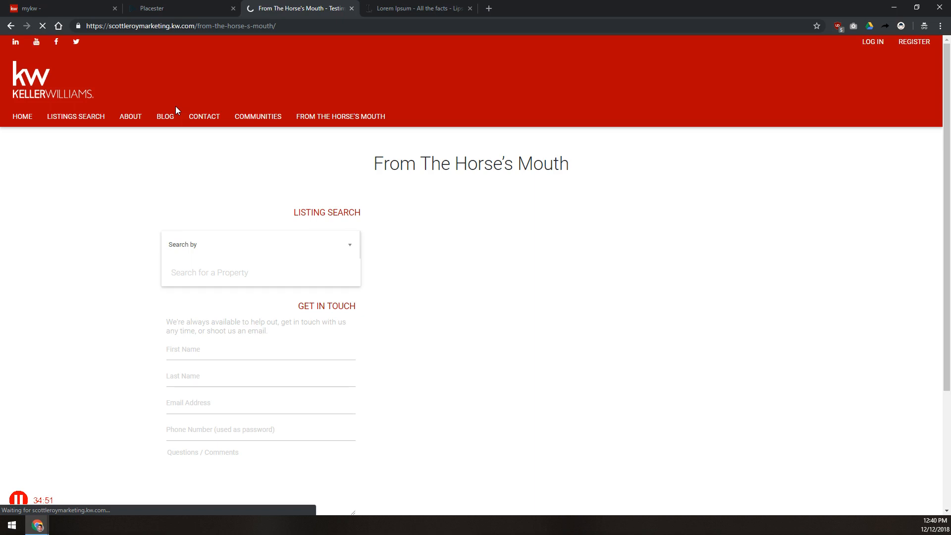
click(177, 100)
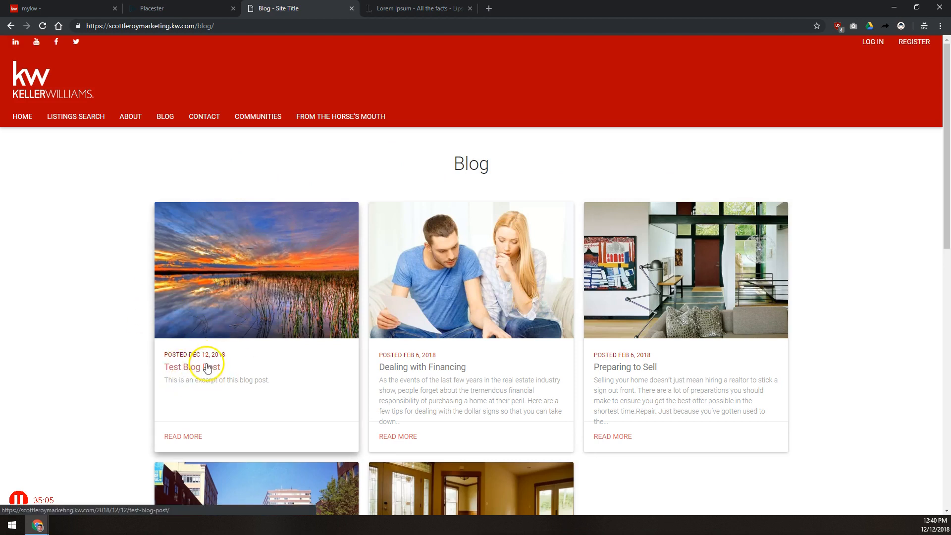
click(186, 439)
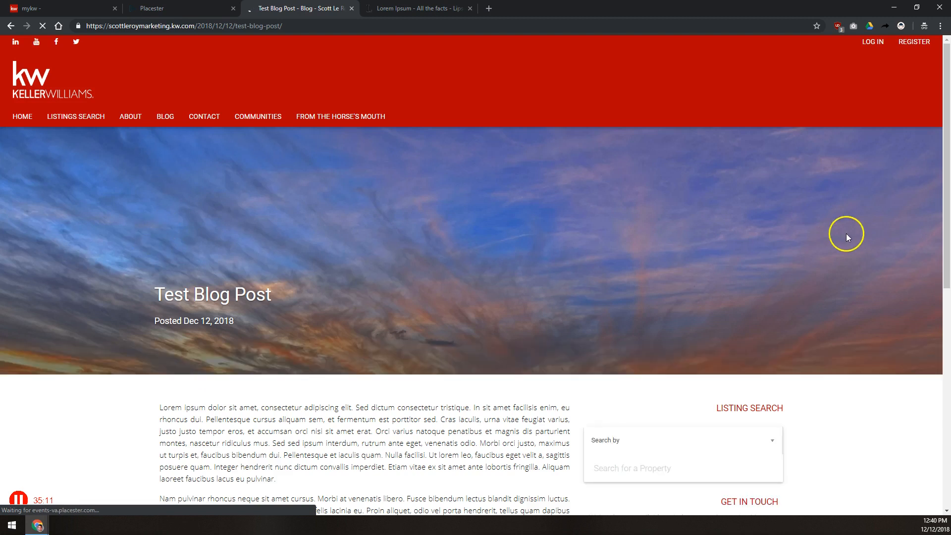
Step: Read through the live Test Blog Post, then go back to the Placester admin
scroll(679, 216, down, 5)
drag(200, 181, 373, 383)
scroll(373, 383, down, 3)
click(367, 301)
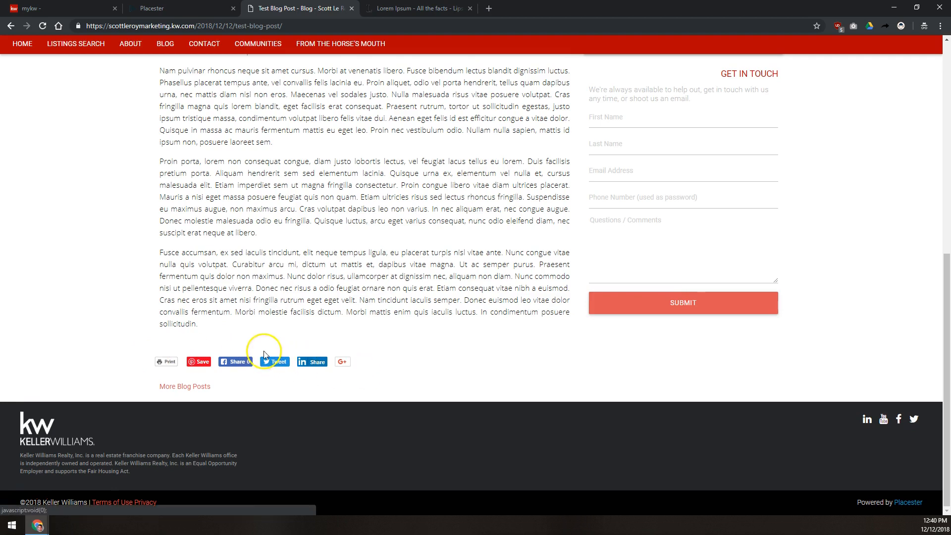
scroll(292, 302, up, 10)
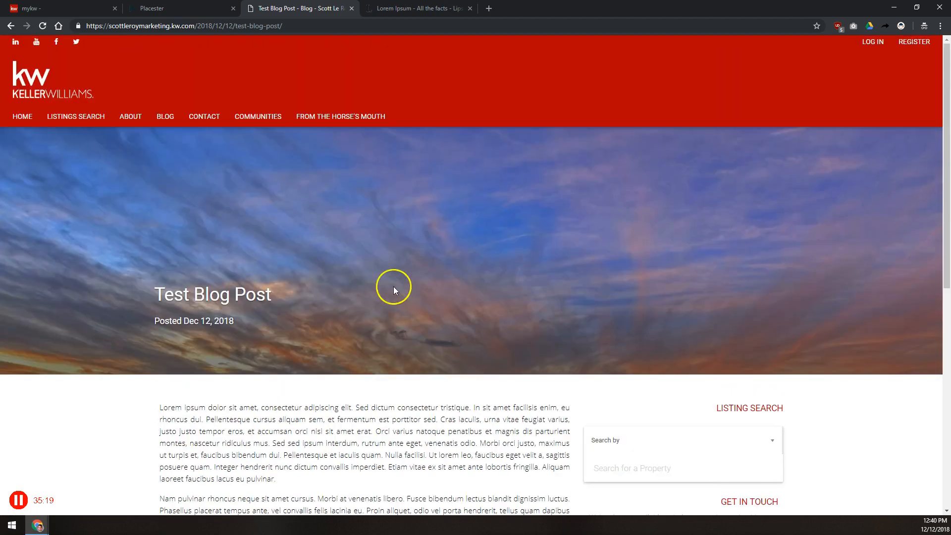
scroll(605, 277, down, 5)
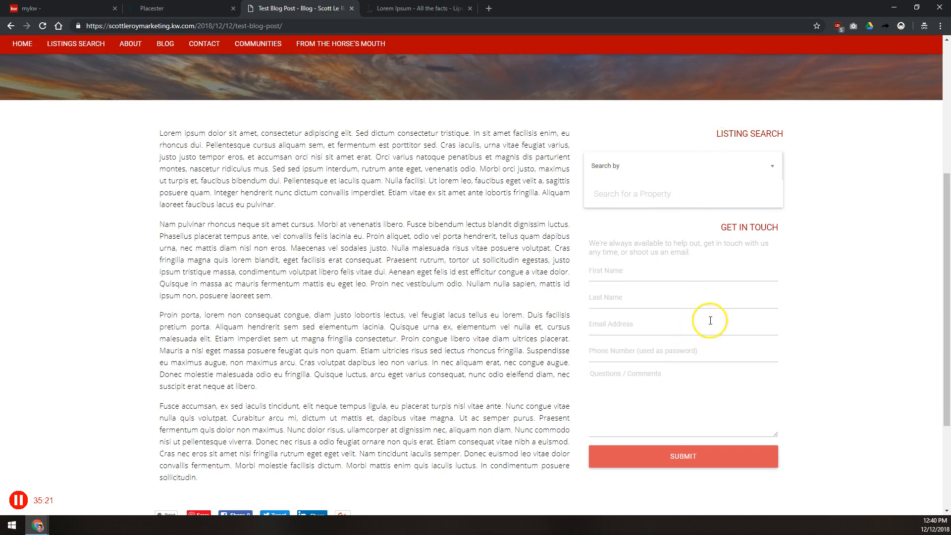
scroll(380, 248, up, 5)
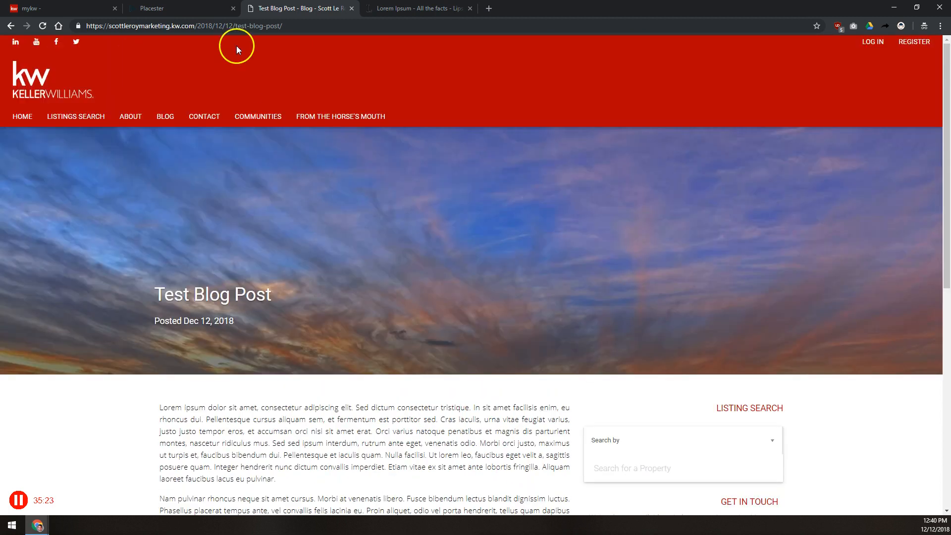
click(183, 8)
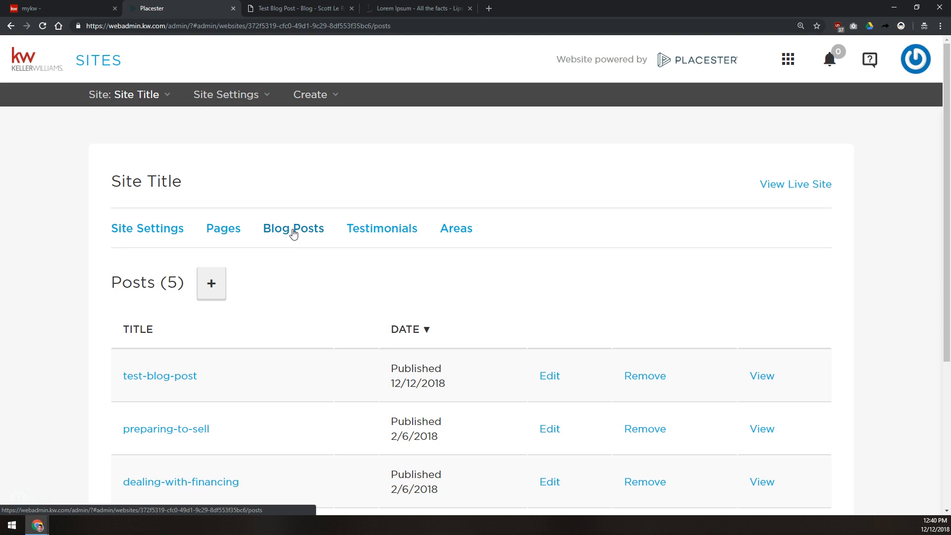
Step: Start a new testimonial in Testimonials and title it 'Cool Testimonial'
click(396, 229)
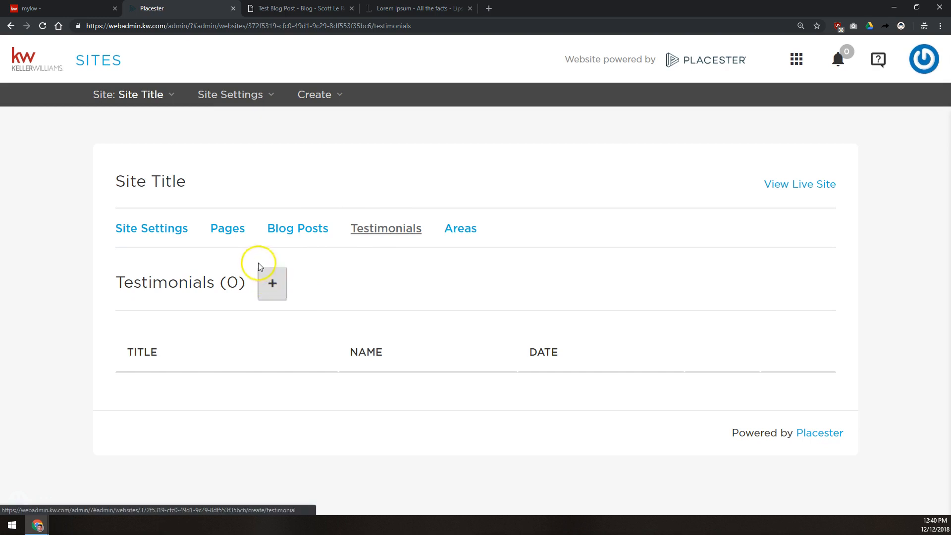
click(273, 286)
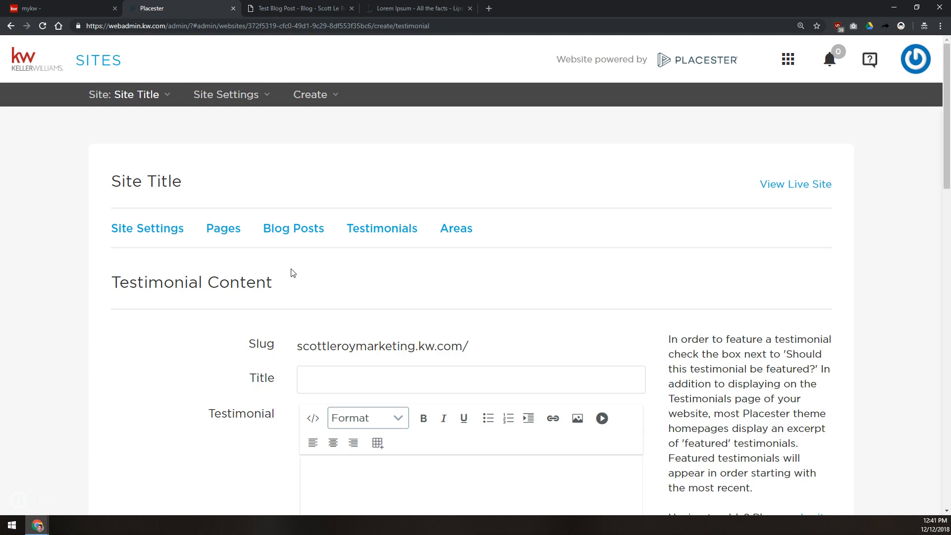
click(502, 394)
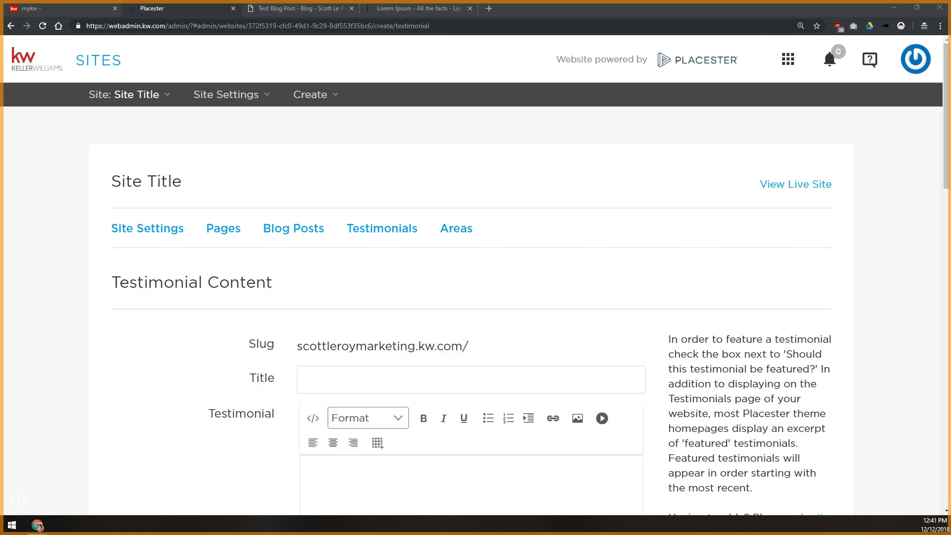
click(341, 346)
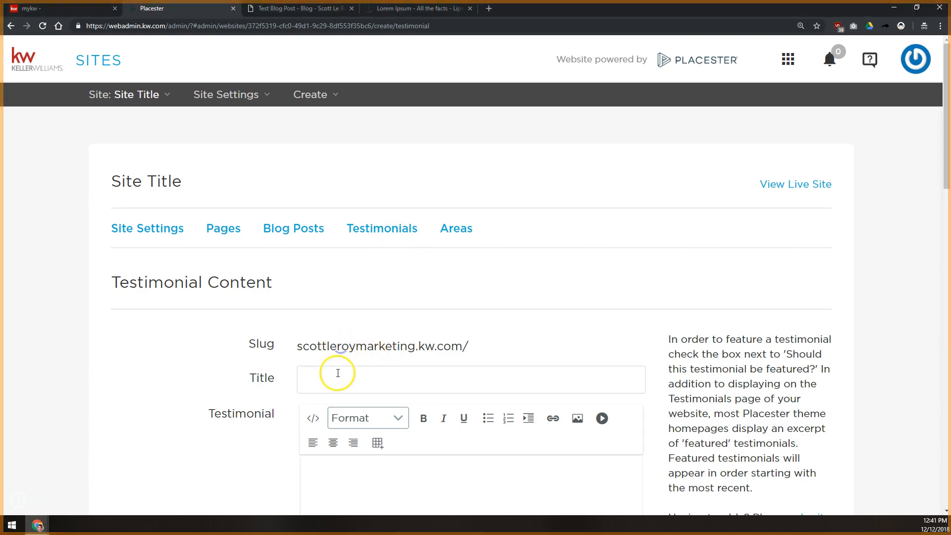
click(348, 380)
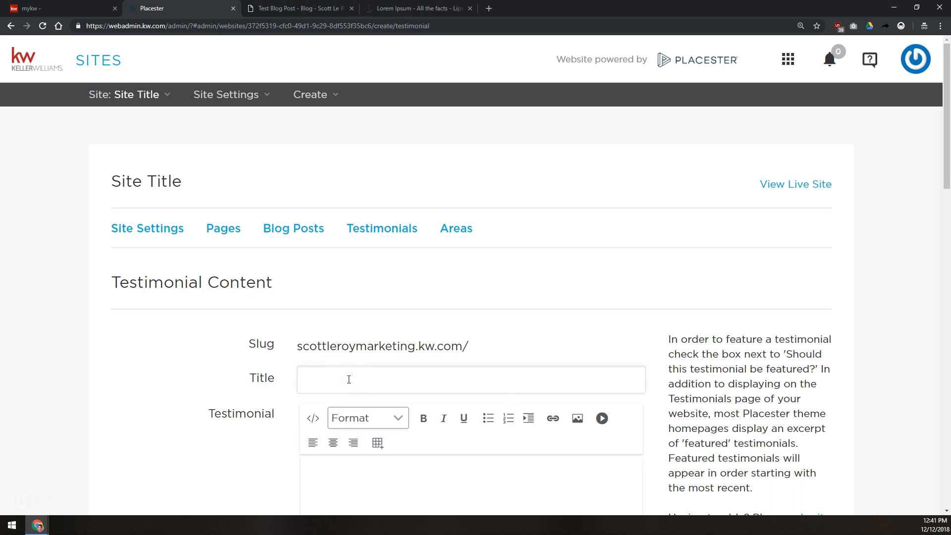
text(Coo)
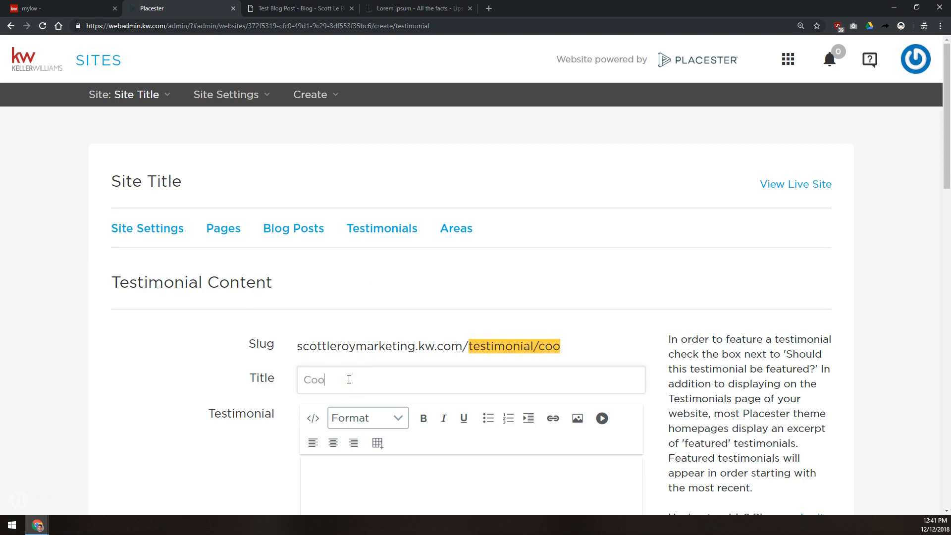
text(l Testimonial)
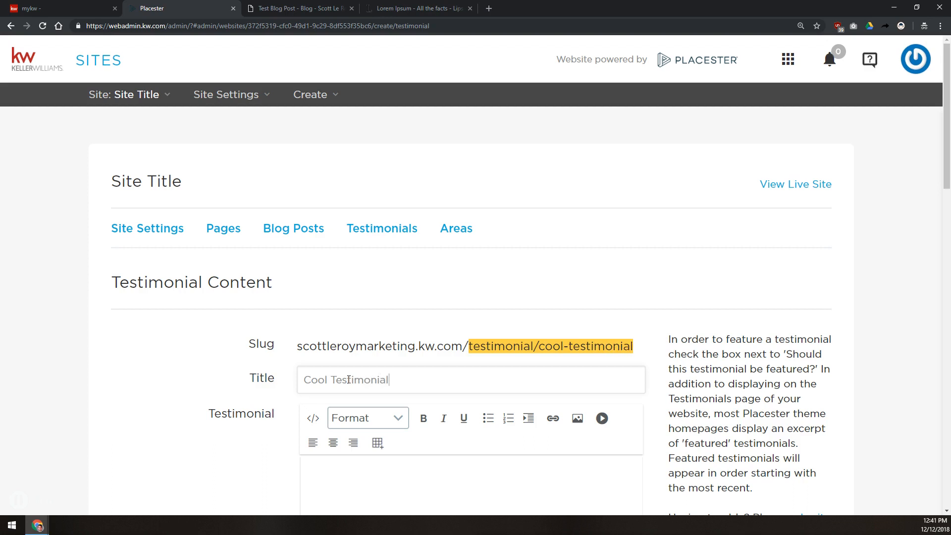
scroll(338, 372, down, 5)
Step: Clear a wrongly pasted sentence from the testimonial body and paste the clipboard in again
click(322, 354)
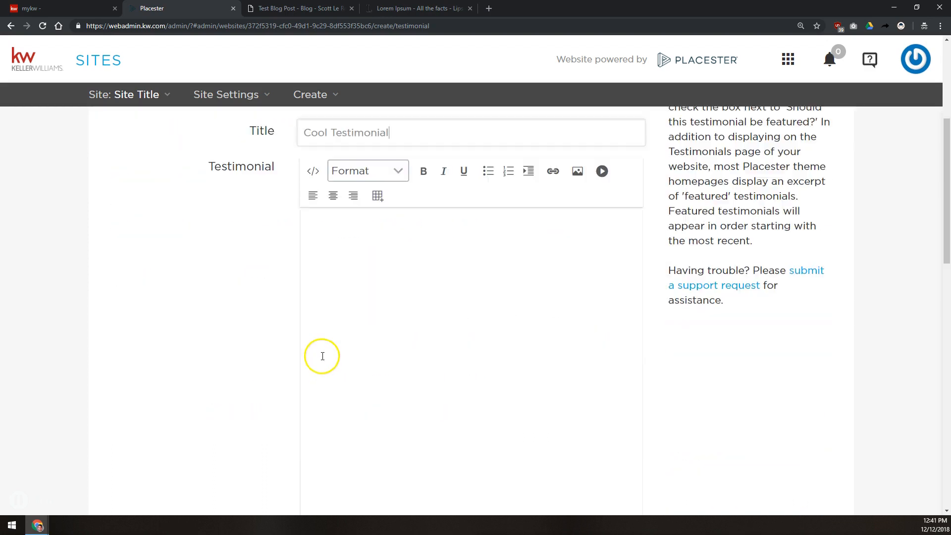
click(361, 276)
text(To have us add up to 5 Testimonials to your site for you, just use this form: https://scottleroymarketing.com/kw-resources/support/updating-testimonials/)
key(ctrl+a)
key(ctrl+c)
key(BackSpace)
click(401, 8)
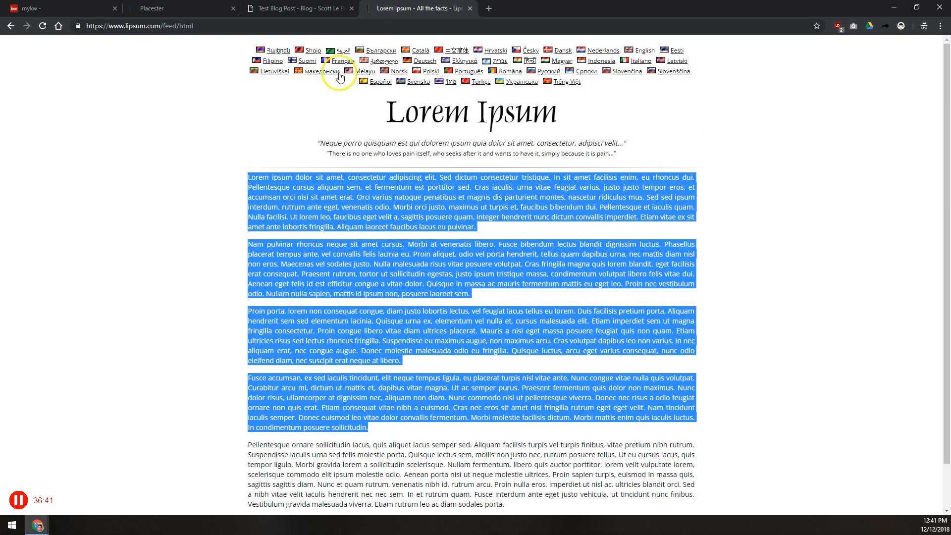
click(287, 8)
click(164, 8)
click(470, 334)
key(ctrl+v)
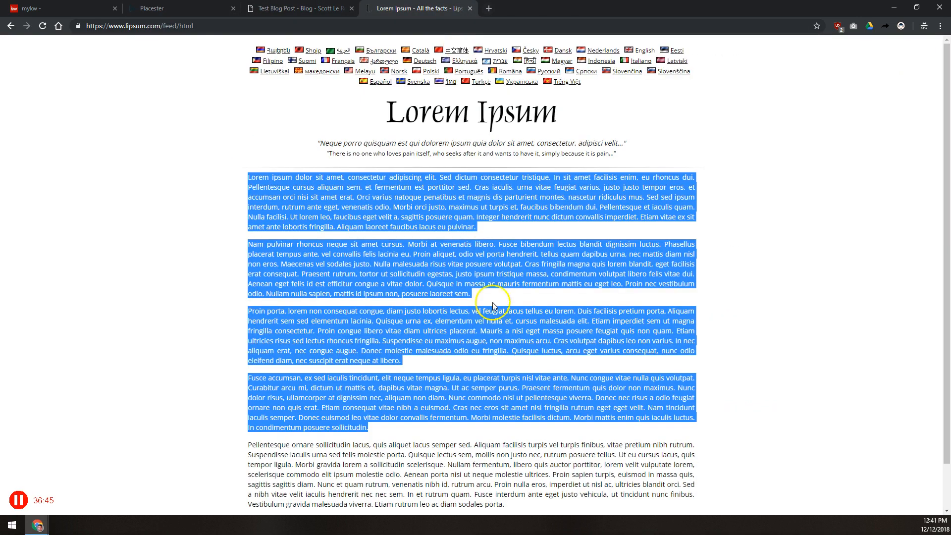
Step: Copy the Lorem ipsum paragraphs and replace the testimonial body with them
right_click(492, 302)
right_click(492, 274)
click(510, 284)
key(ctrl+shift+Tab)
key(ctrl+shift+Tab)
key(ctrl+a)
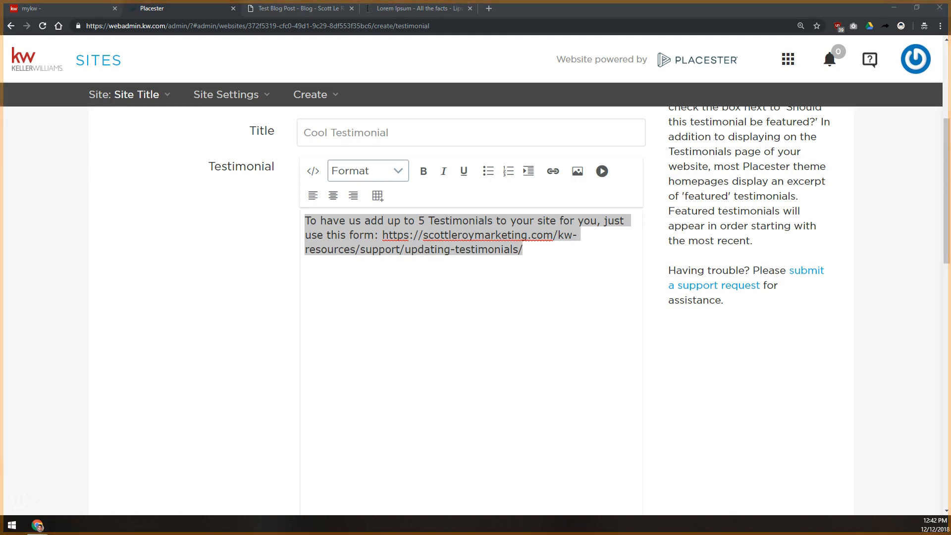
click(388, 295)
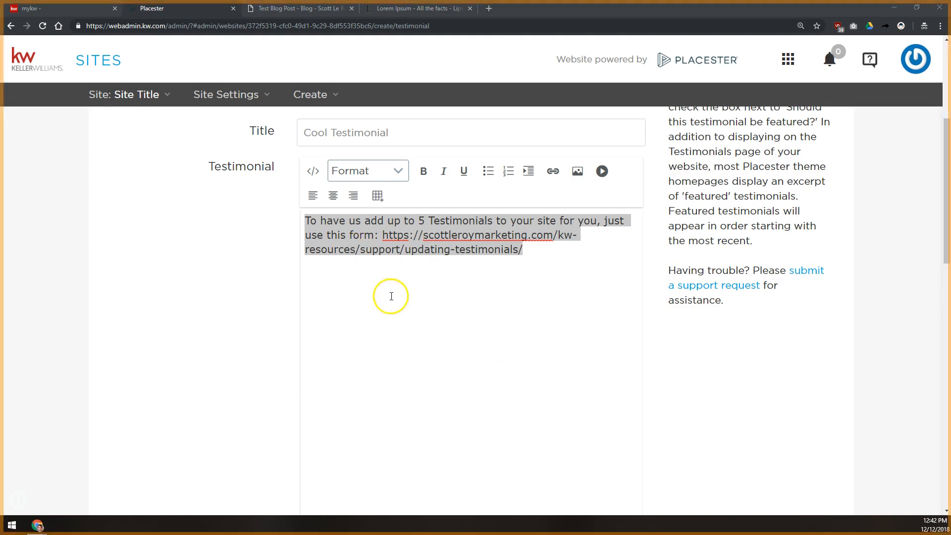
key(ctrl+v)
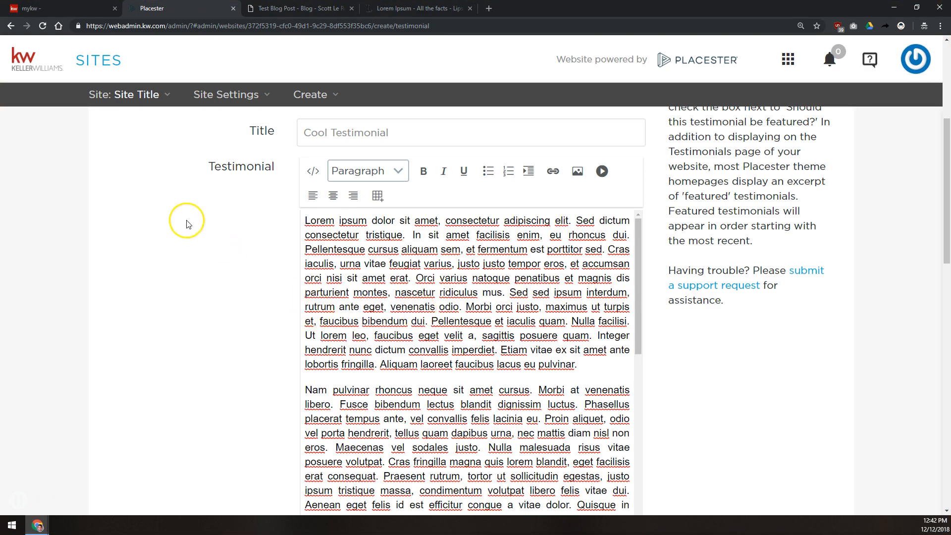
scroll(240, 231, down, 6)
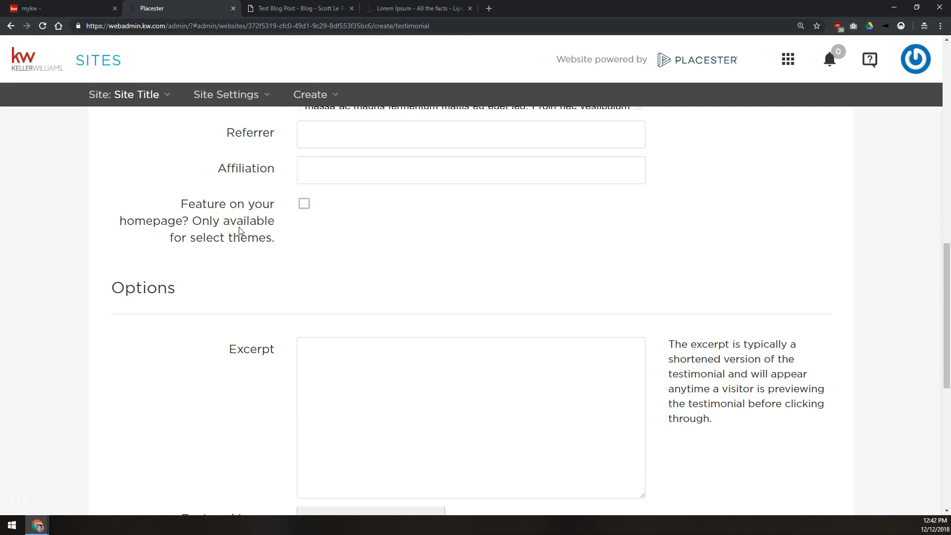
scroll(323, 193, up, 3)
Step: Enter the referrer's name, set Affiliation to 'Buyer', and feature the testimonial on the homepage
click(327, 297)
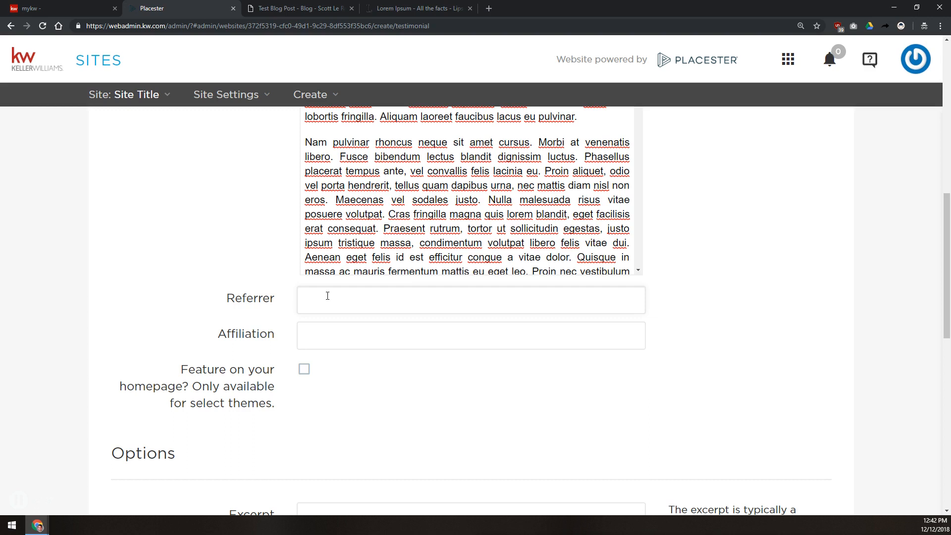
text(Betty Buyer)
click(340, 336)
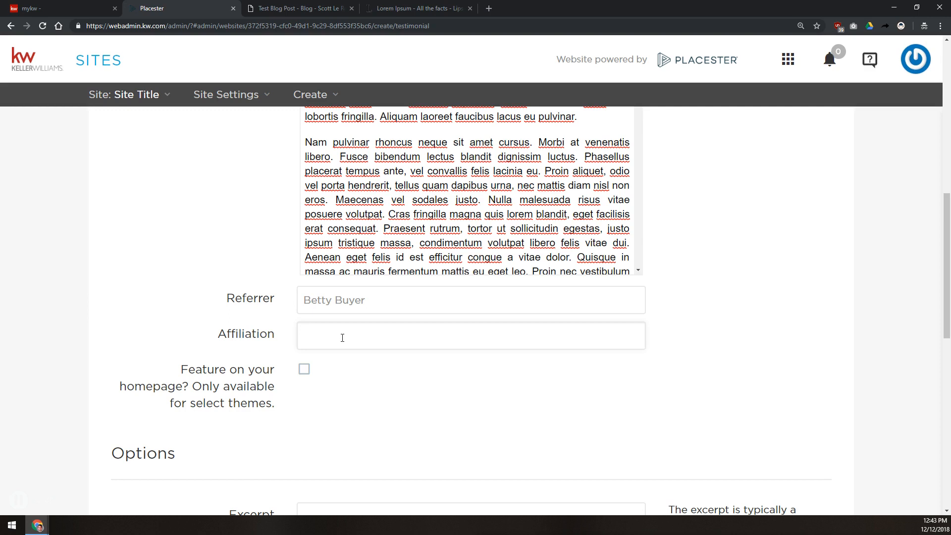
text(Buyer)
click(304, 370)
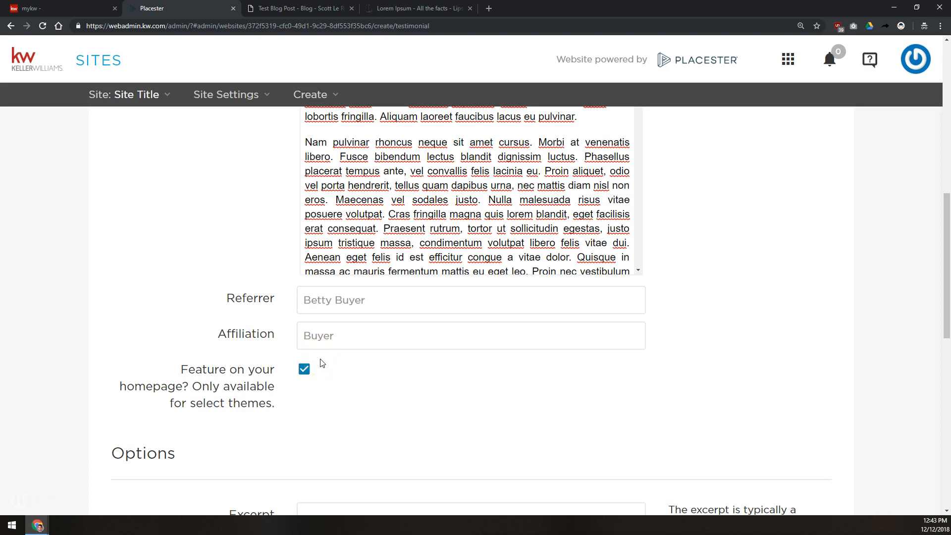
scroll(322, 363, down, 8)
scroll(299, 329, up, 2)
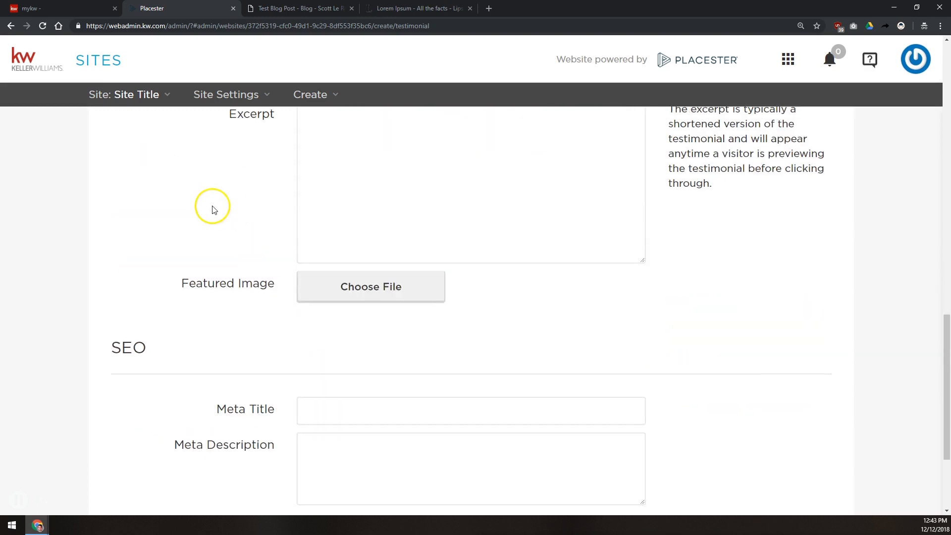
Step: Write an excerpt calling this a great buyer testimonial for the agent
click(385, 216)
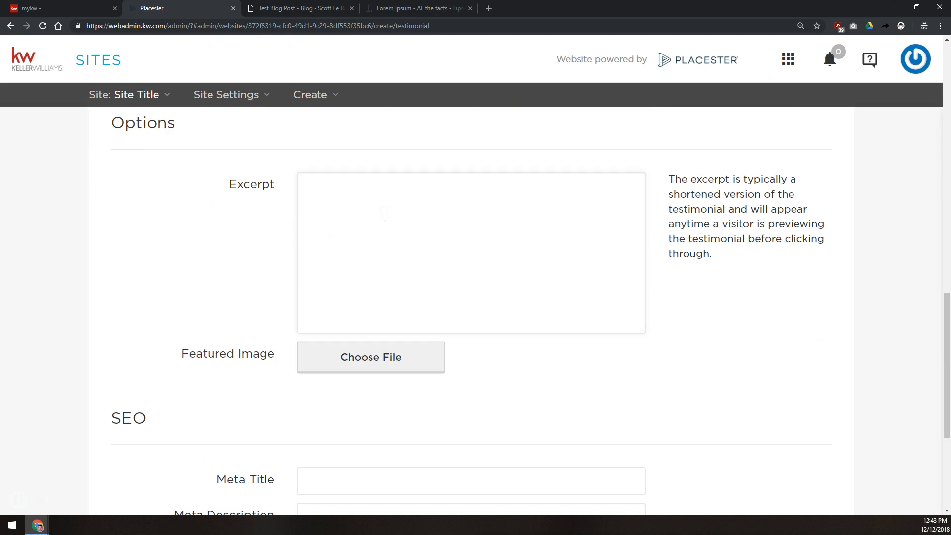
text(Thisi s a)
key(BackSpace)
key(BackSpace)
key(BackSpace)
key(BackSpace)
key(BackSpace)
text(is a great buyer s)
key(BackSpace)
text(testimonial for Scott)
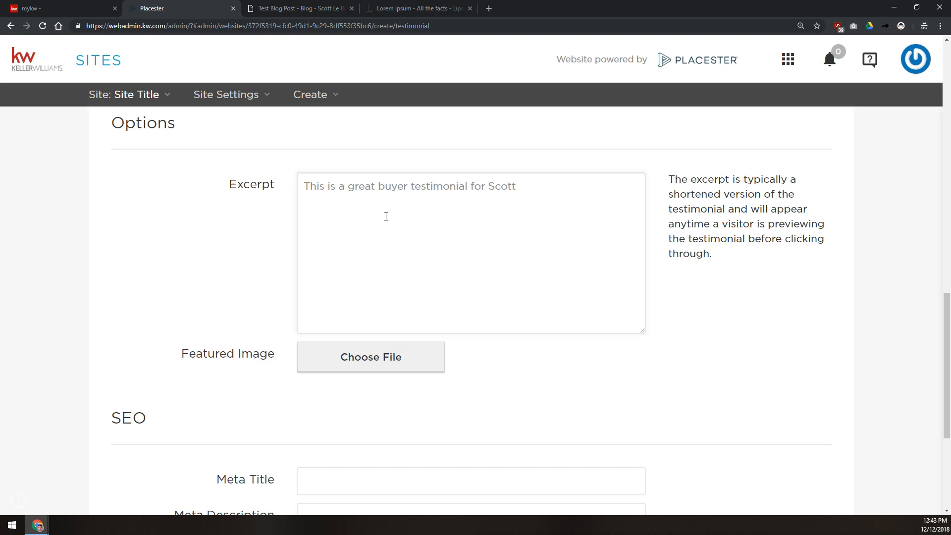
Step: Attach the engagement photo from Testimonial Featured Images as the testimonial's featured image
click(348, 354)
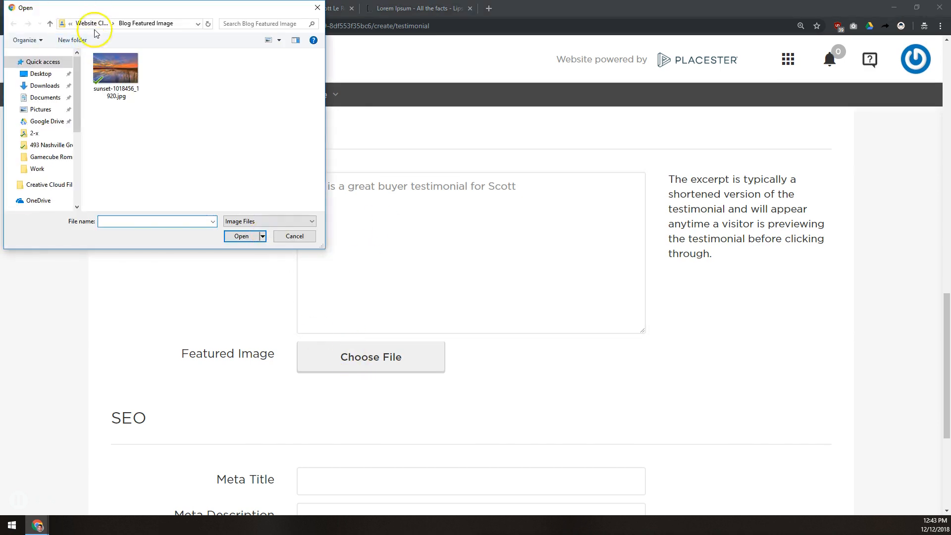
click(90, 23)
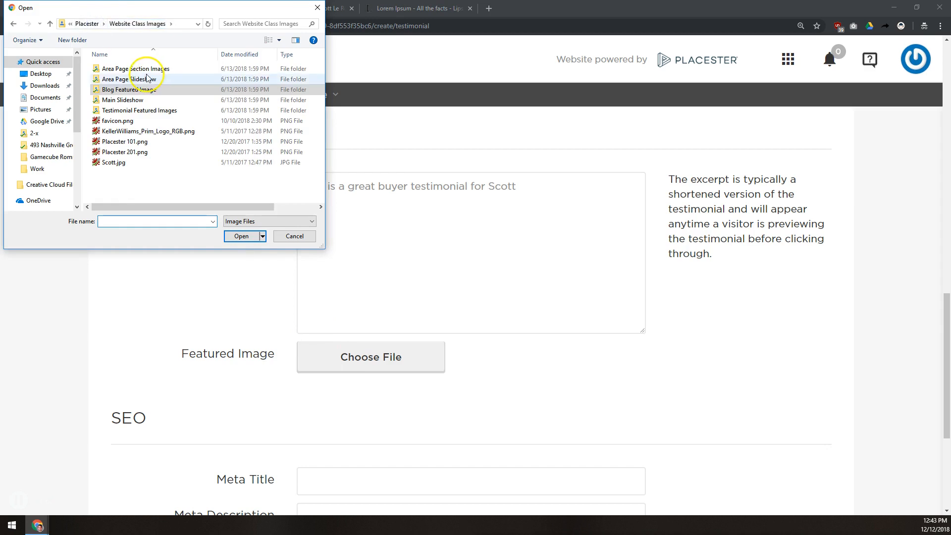
click(133, 110)
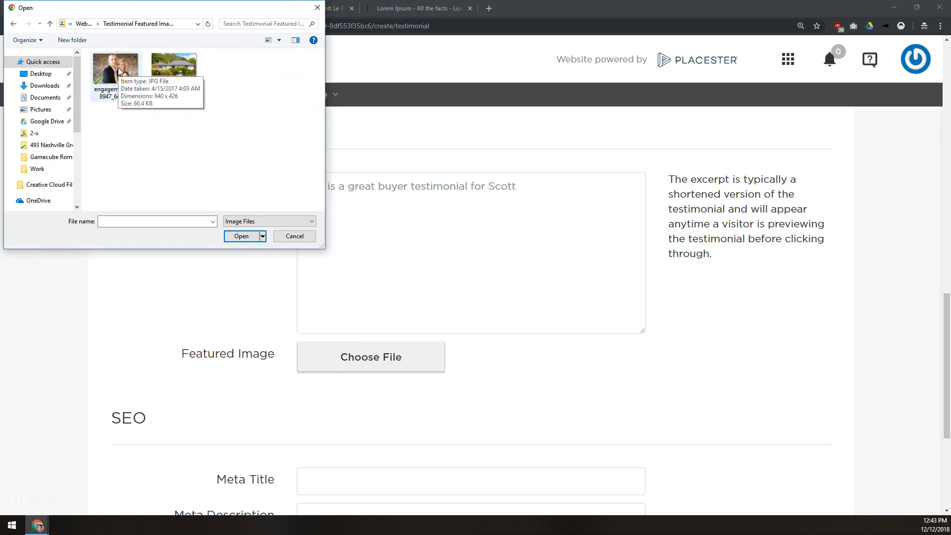
double_click(119, 71)
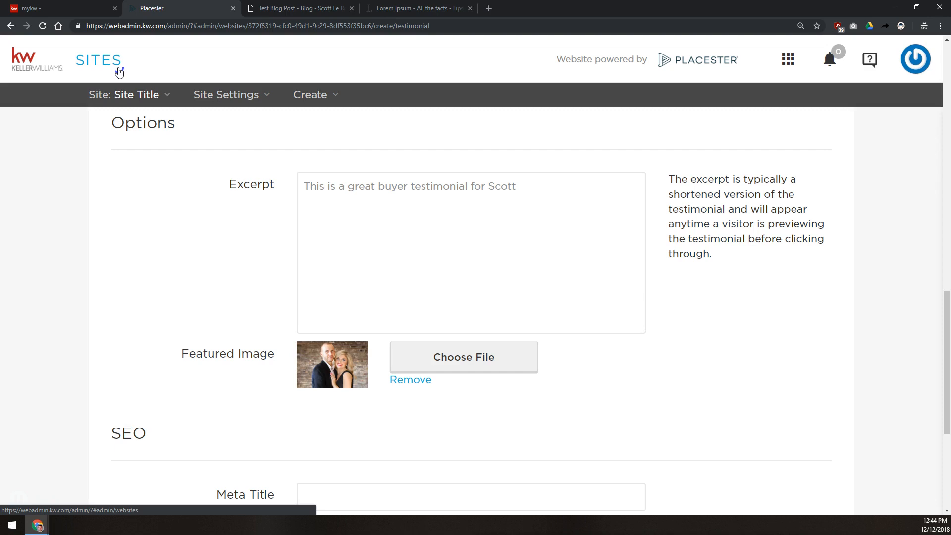
Step: Set the meta title to 'Cool Testimonial - Testimonial - aksjdhflkajsdhfo'
scroll(139, 139, down, 5)
click(411, 249)
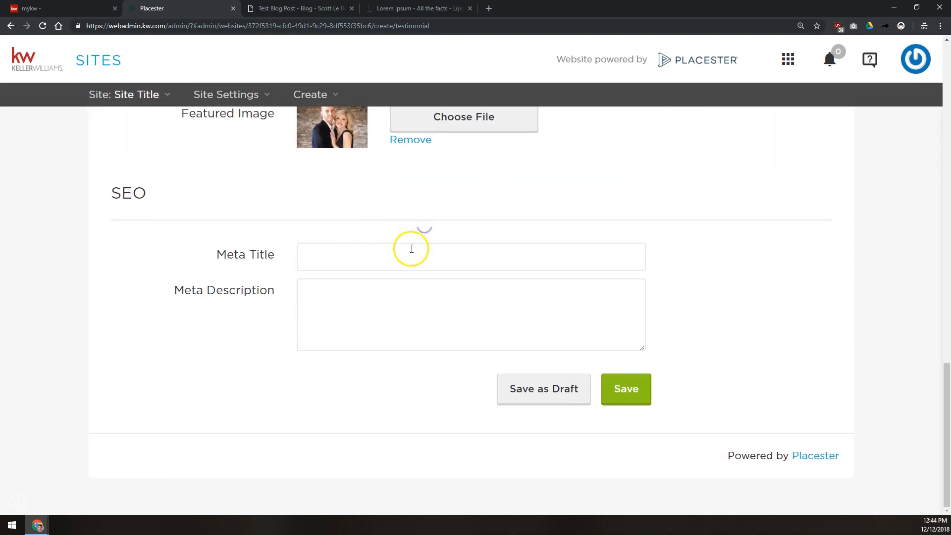
text(Cool Testimonial - Testimonial - )
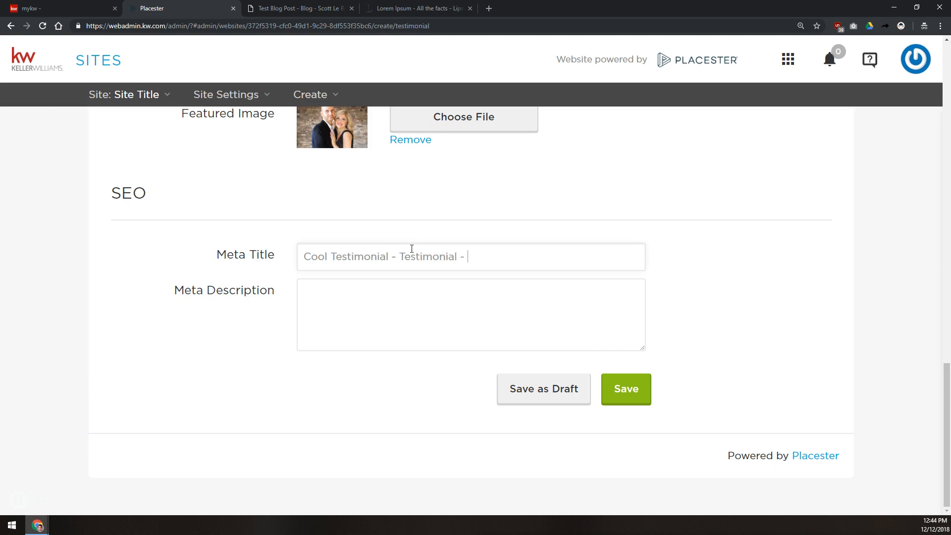
text(aksjdhflkajsdhfo)
key(Tab)
Step: Paste the excerpt text into Meta Description and save the testimonial
scroll(412, 248, up, 2)
click(414, 226)
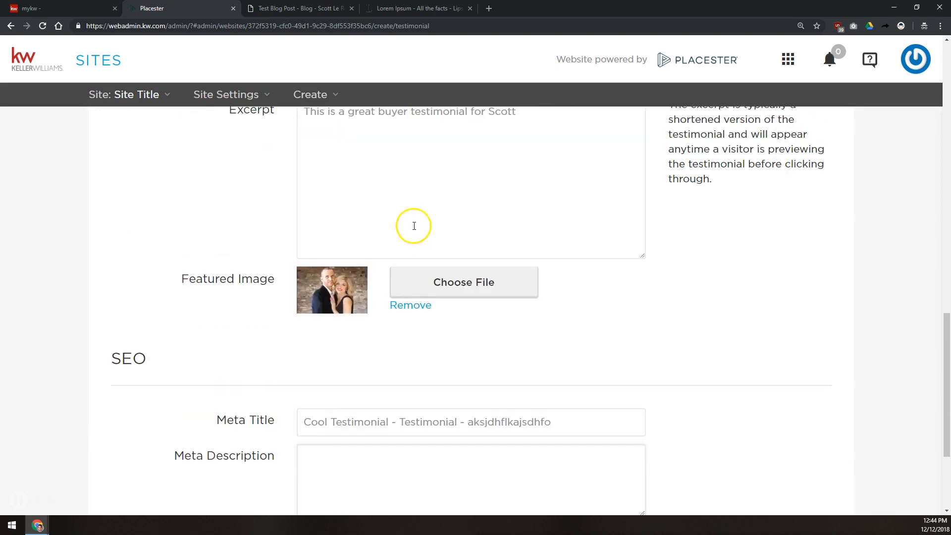
scroll(414, 226, up, 1)
key(ctrl+a)
scroll(414, 239, down, 3)
click(401, 295)
key(ctrl+v)
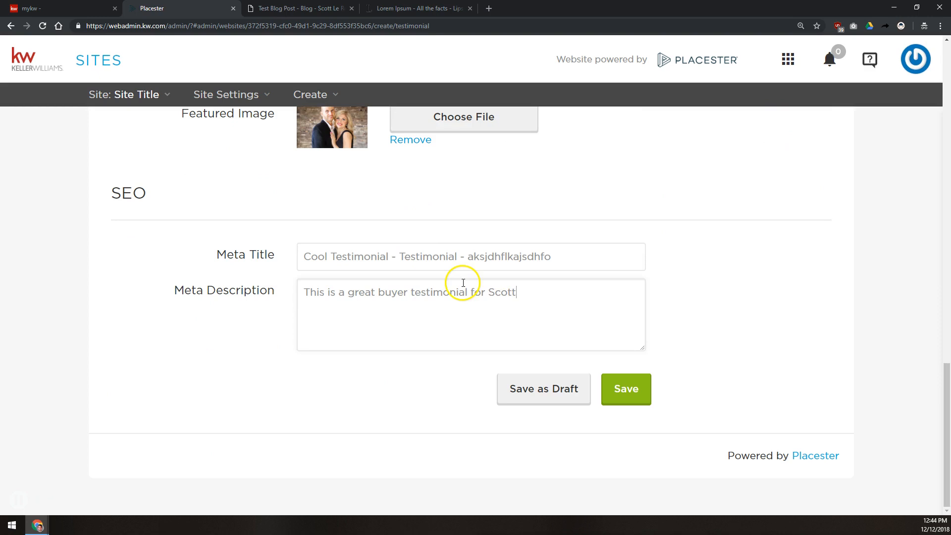
click(628, 388)
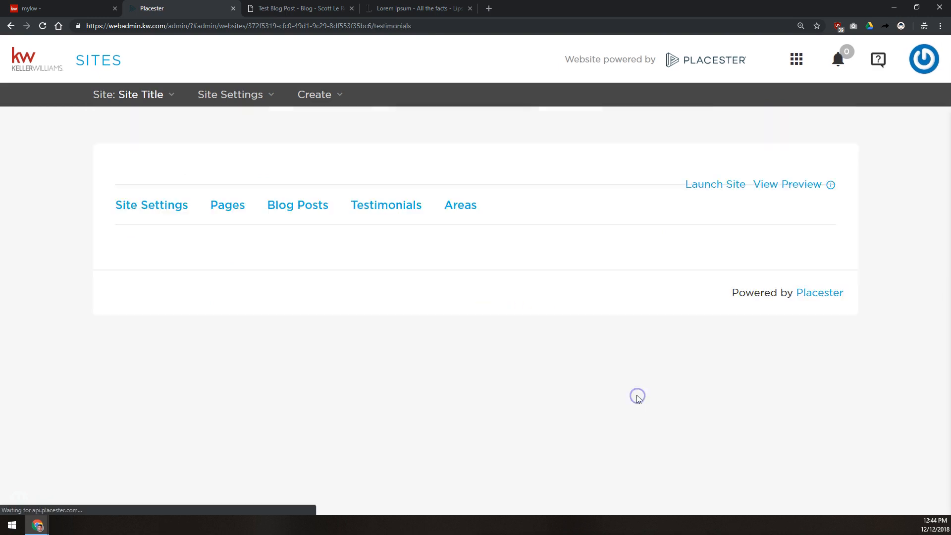
Step: On the live site's home page, find Cool Testimonial under Testimonials and open its full page
click(289, 8)
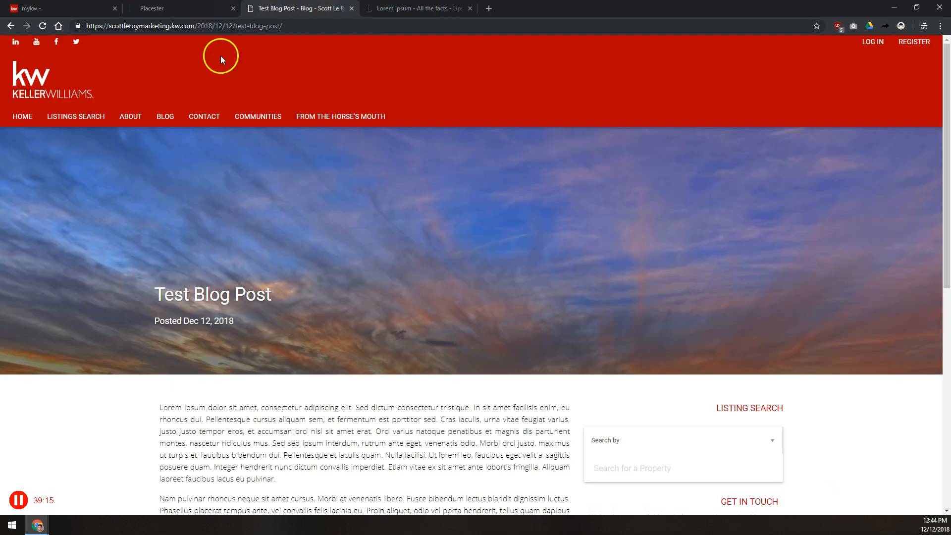
click(25, 117)
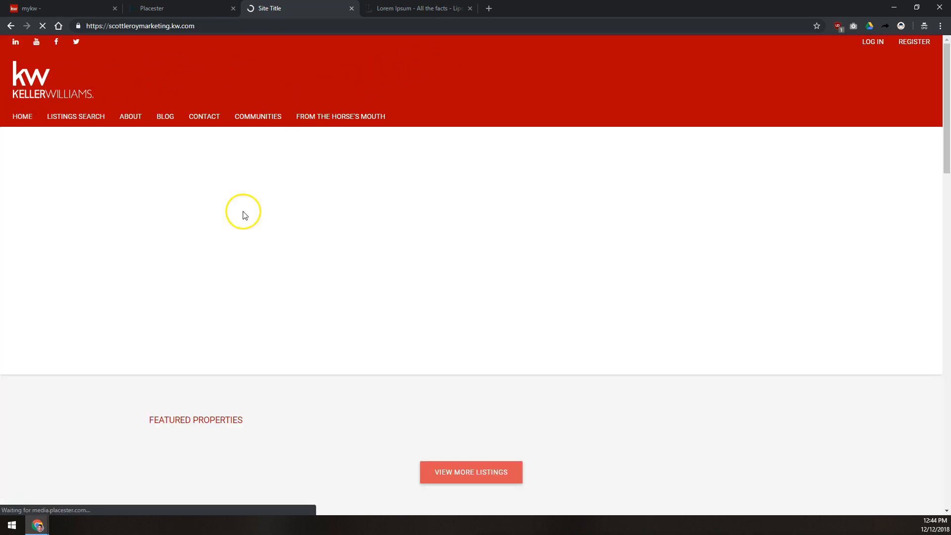
scroll(240, 187, down, 5)
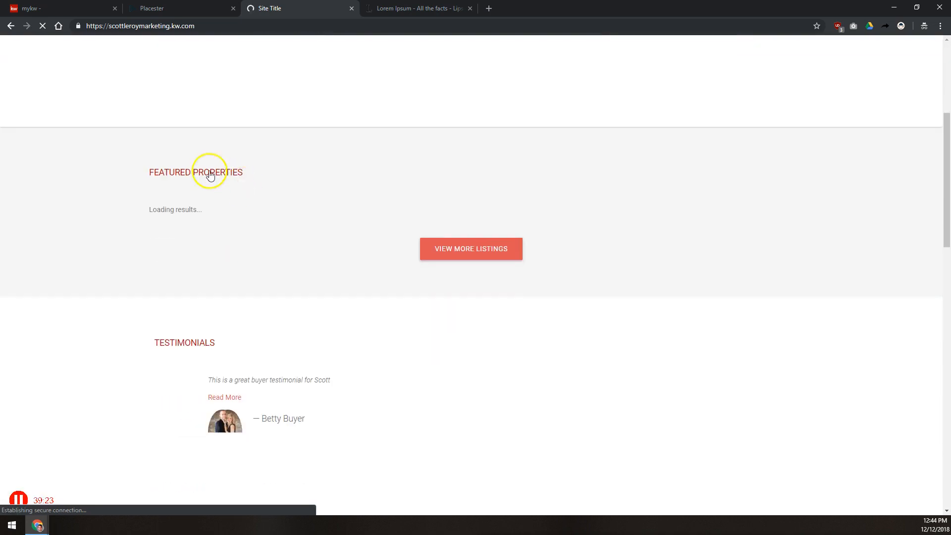
scroll(329, 221, down, 1)
scroll(328, 223, down, 6)
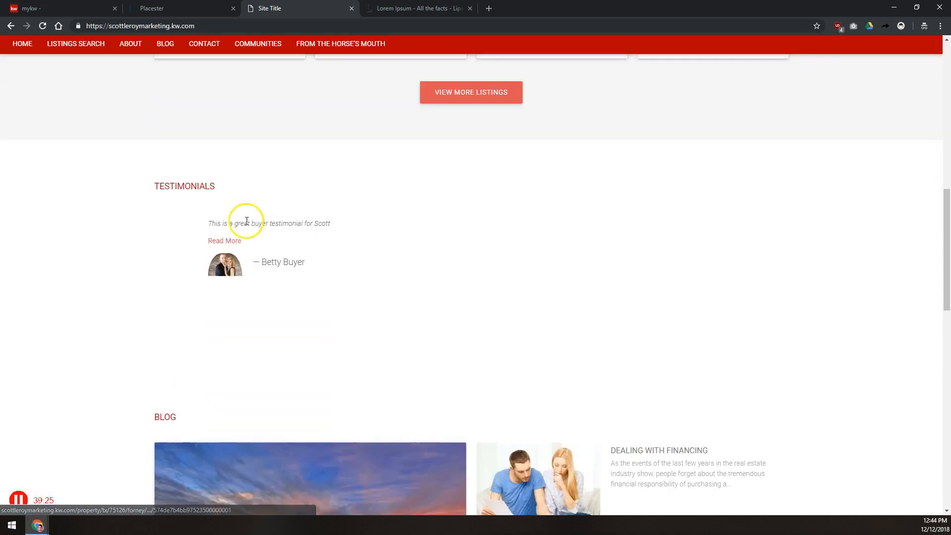
drag(140, 182, 223, 189)
click(256, 178)
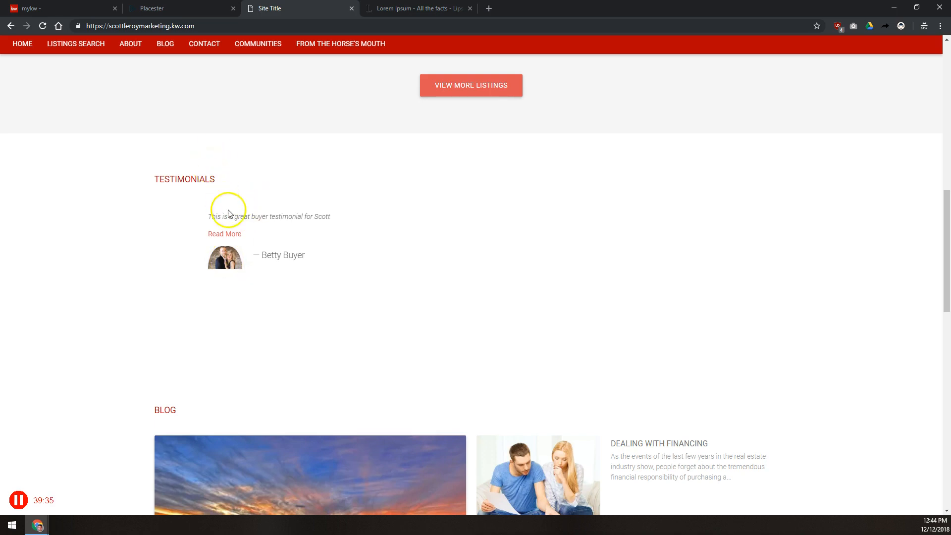
click(233, 239)
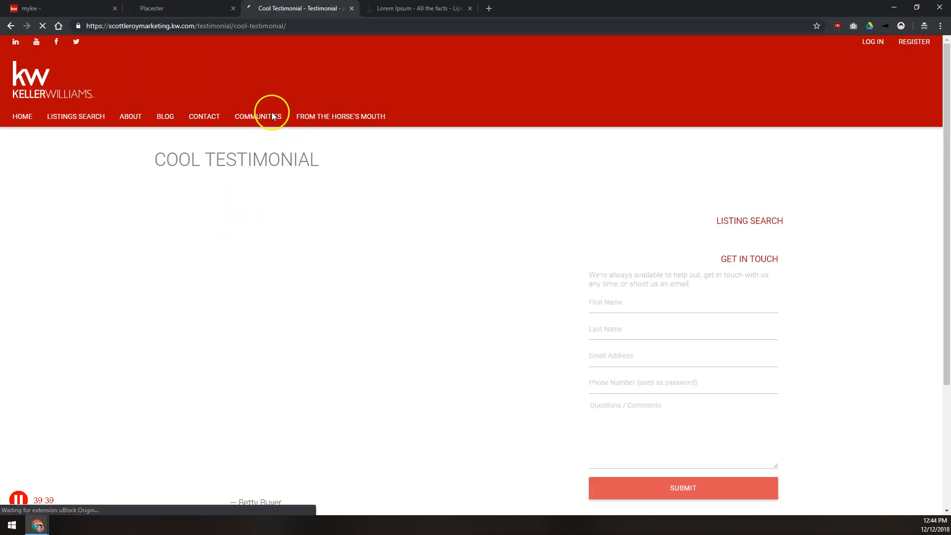
Step: Check the testimonial on the From The Horse's Mouth page, then return to the site admin
scroll(261, 96, down, 4)
scroll(265, 101, up, 4)
click(372, 123)
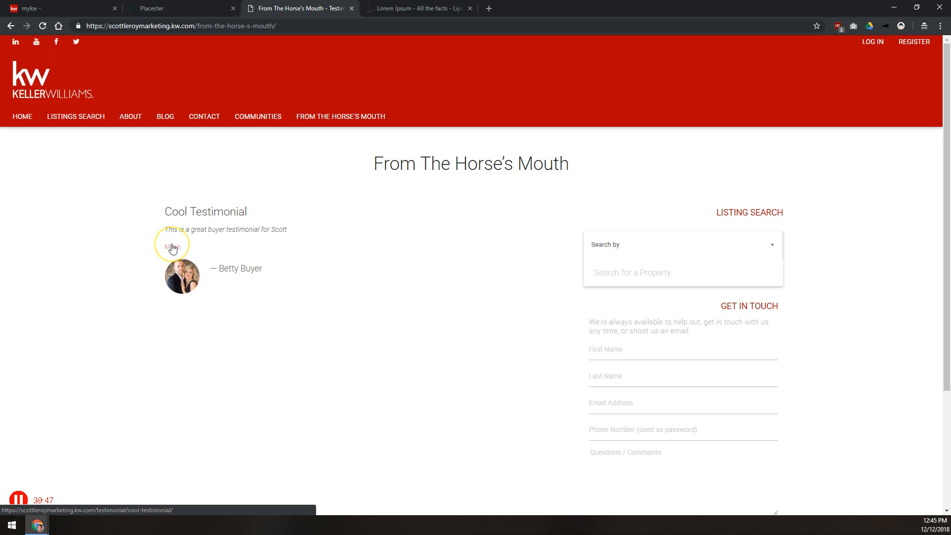
key(ctrl+shift+Tab)
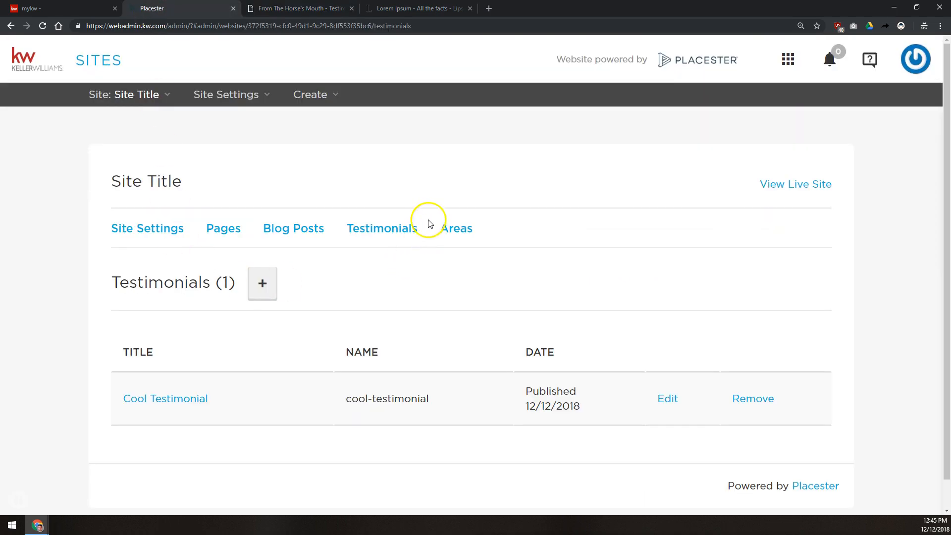
Step: Start a new Area page from the Areas tab, which currently lists no areas
click(445, 232)
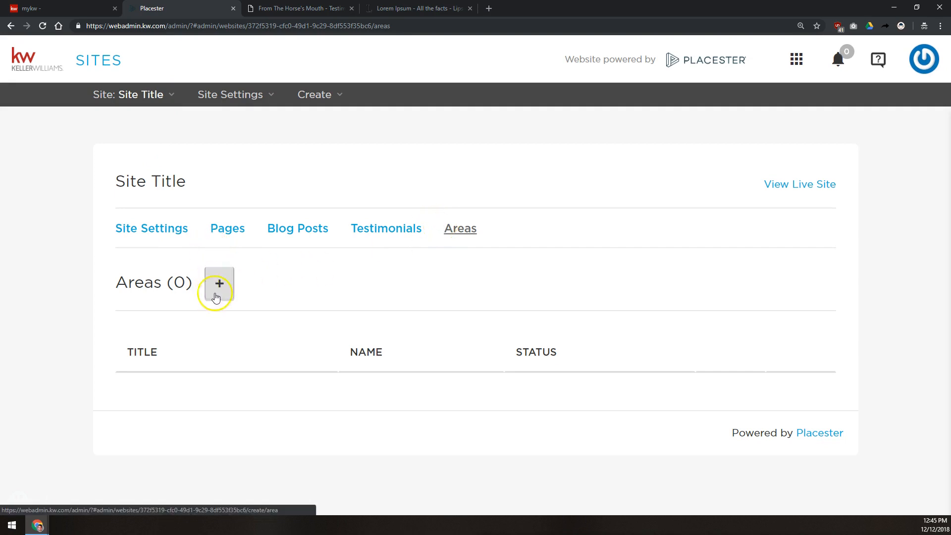
click(223, 279)
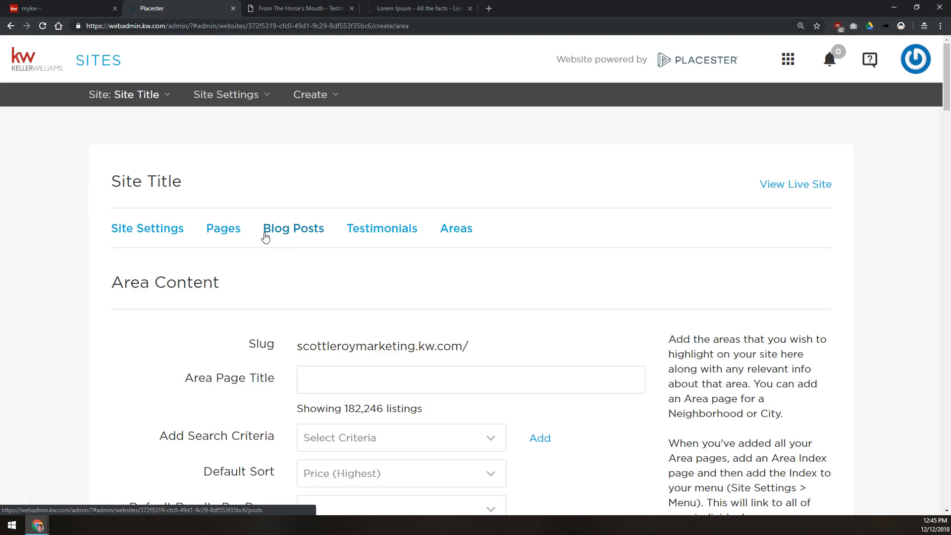
scroll(265, 248, down, 3)
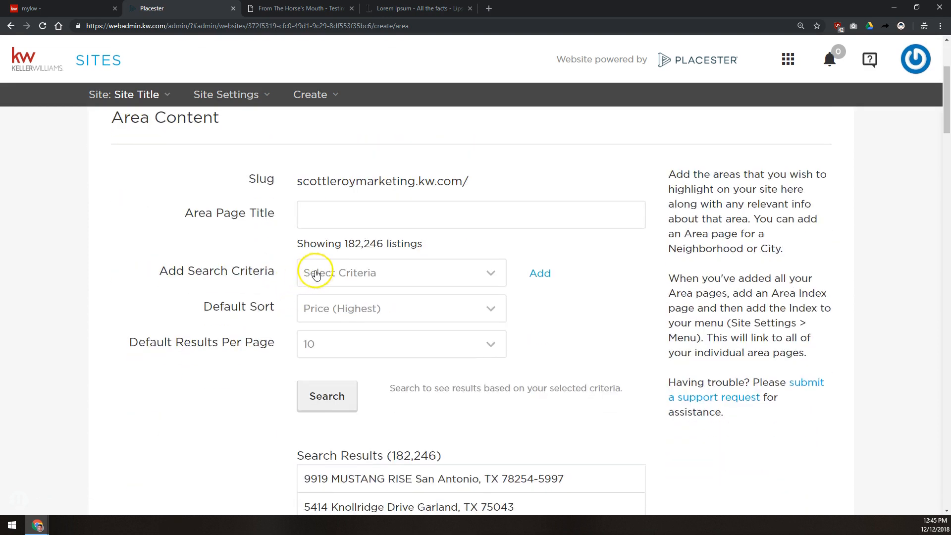
click(315, 274)
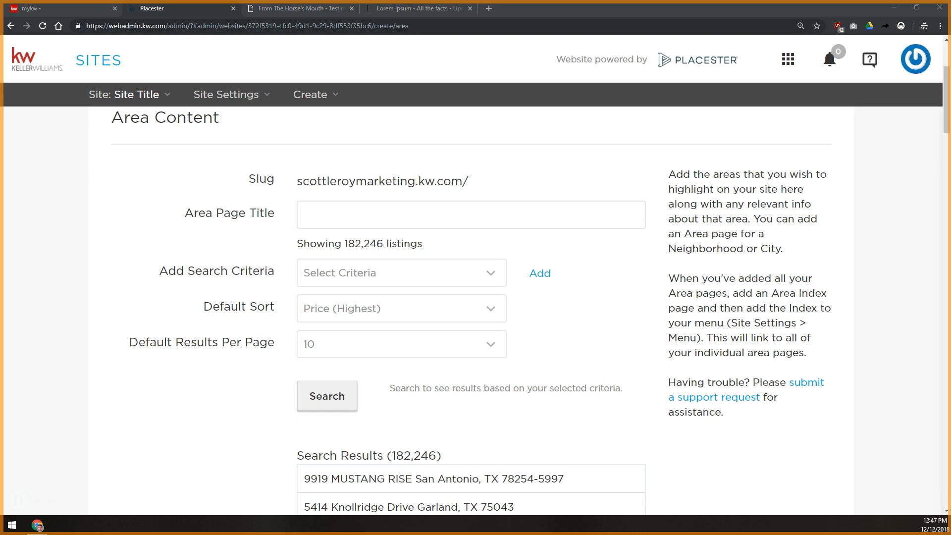
Step: Title the area 'Test Area' and add a Neighborhood search criterion
click(336, 207)
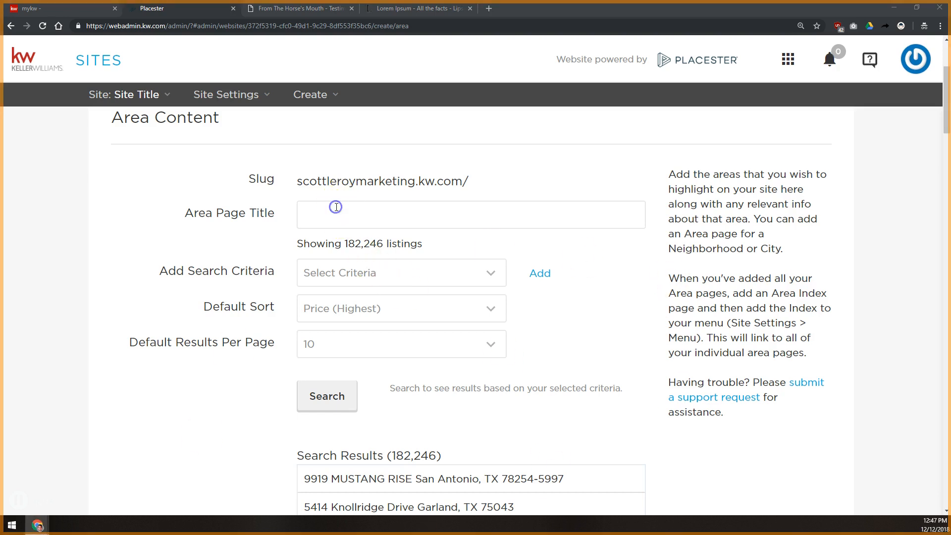
text(Test Area)
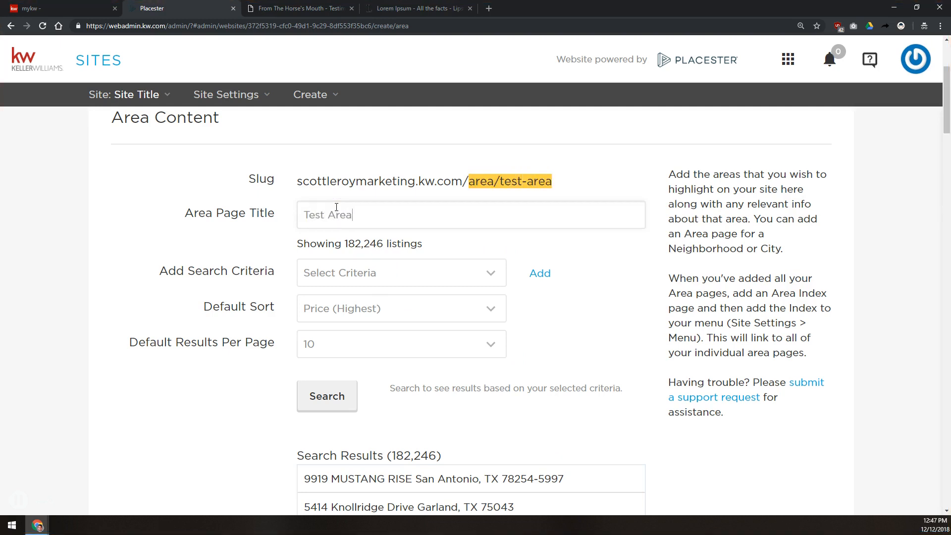
click(329, 272)
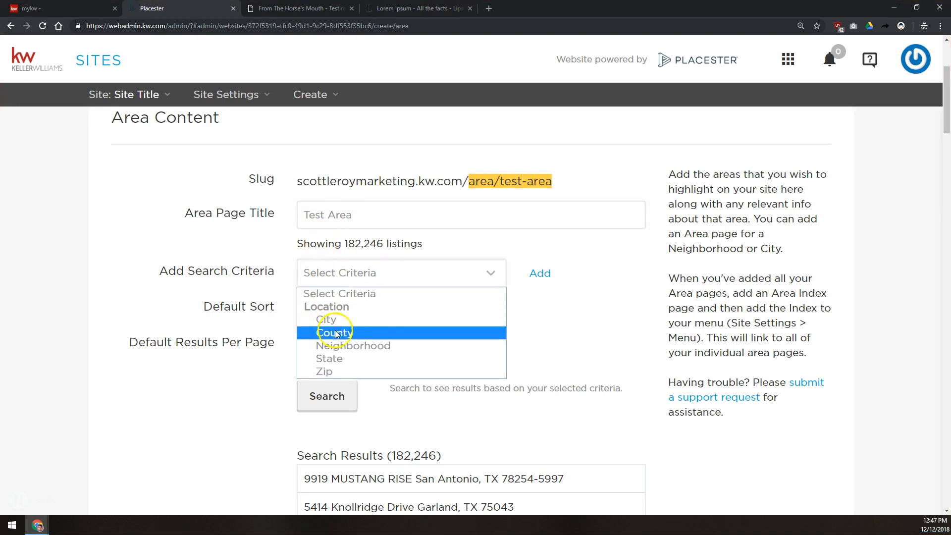
click(342, 347)
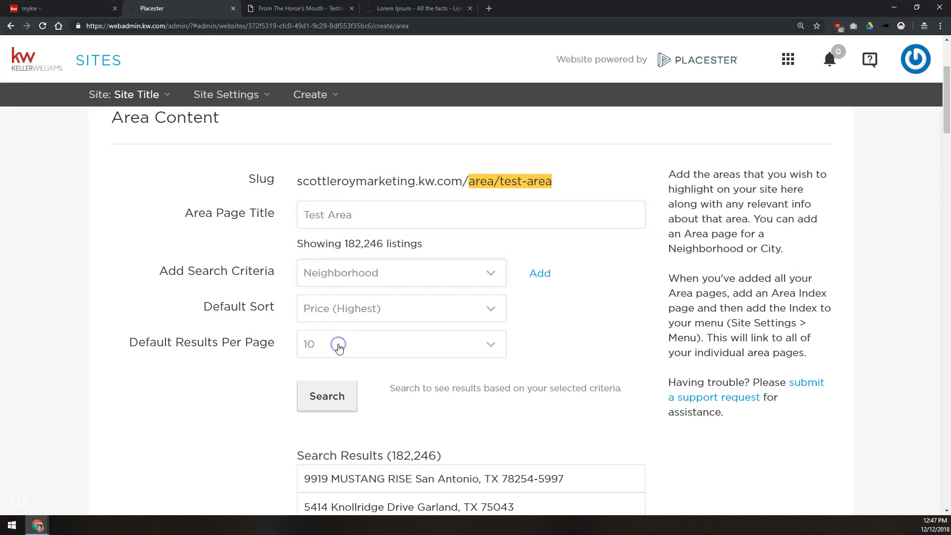
click(537, 274)
Step: Limit the area's listings to the Jonesboro/The Ridges Subdiv. neighborhood
click(387, 269)
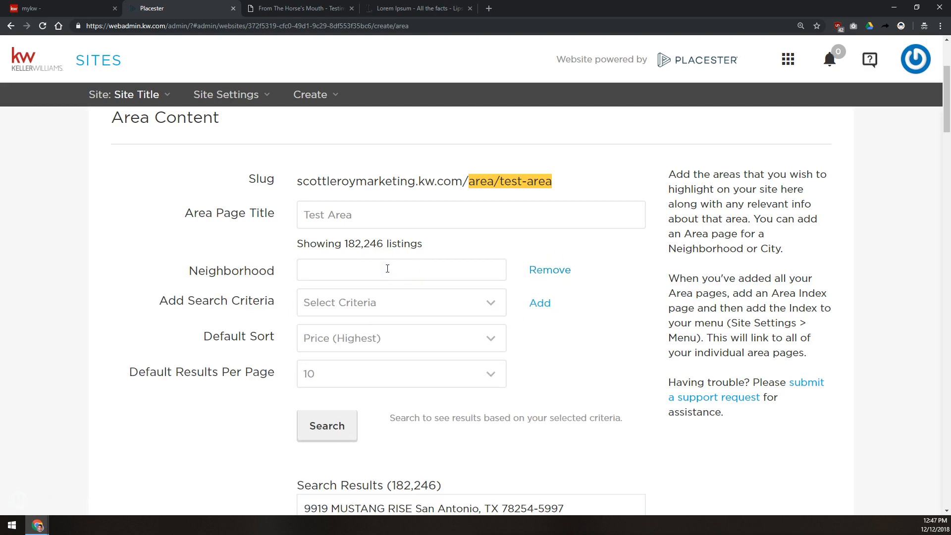
text(Jonesboro/...)
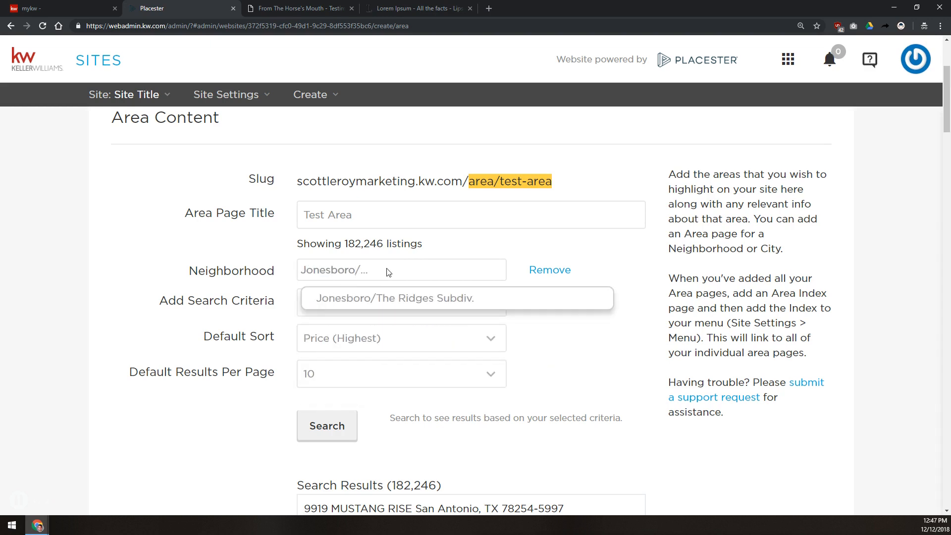
click(403, 298)
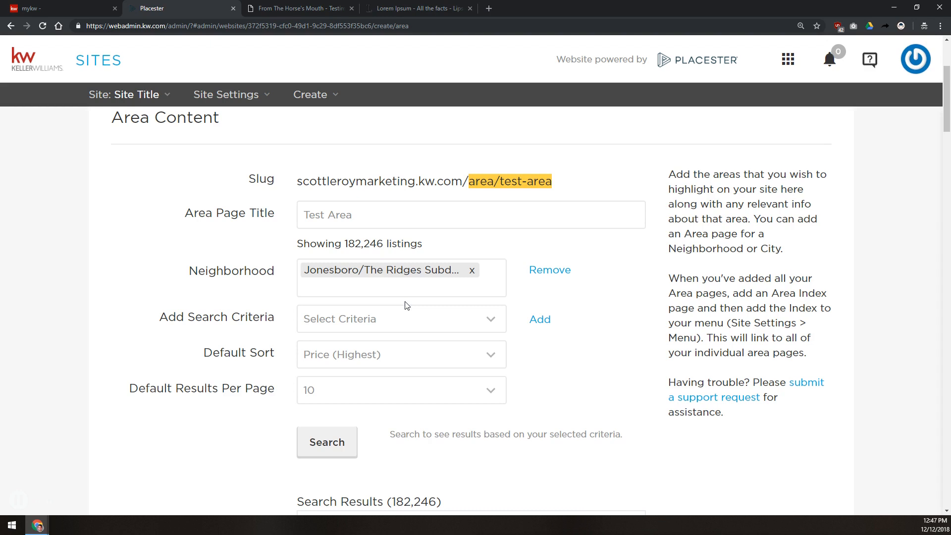
click(335, 320)
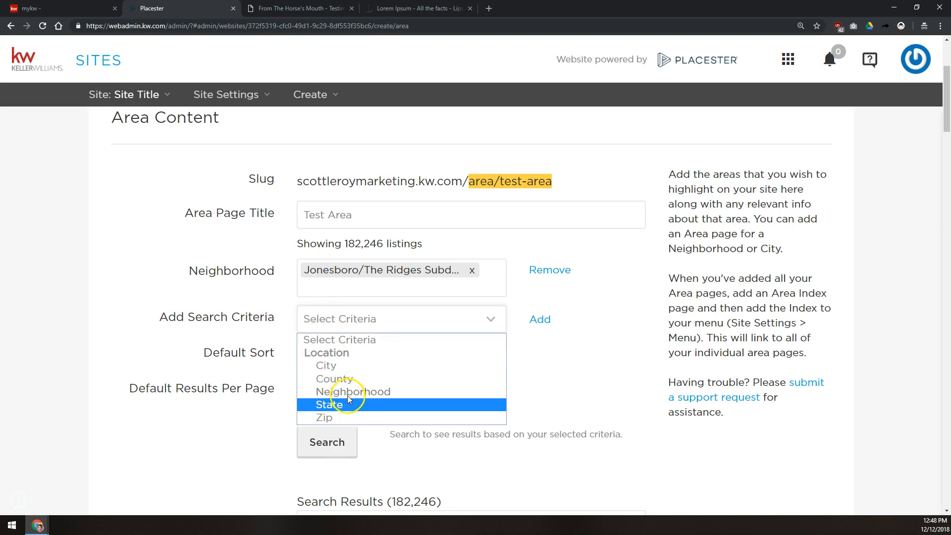
click(270, 309)
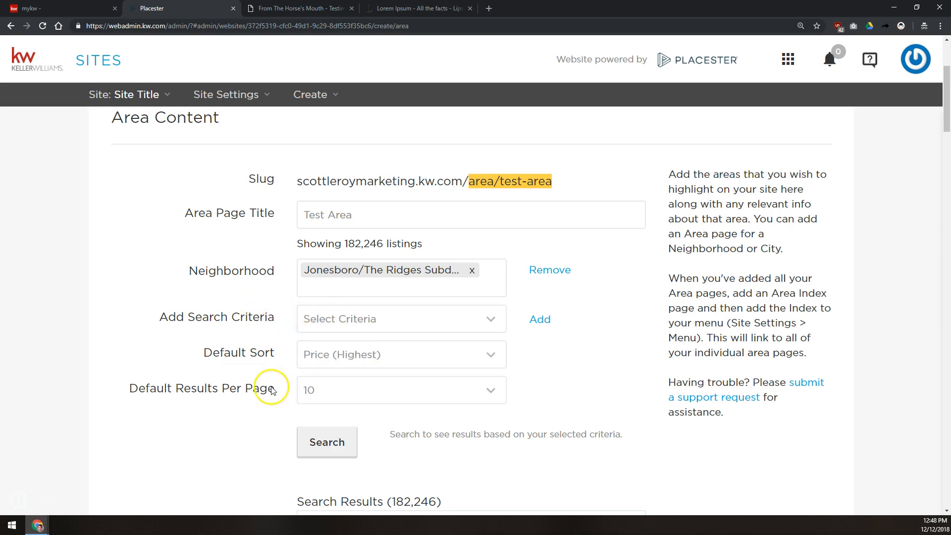
click(314, 357)
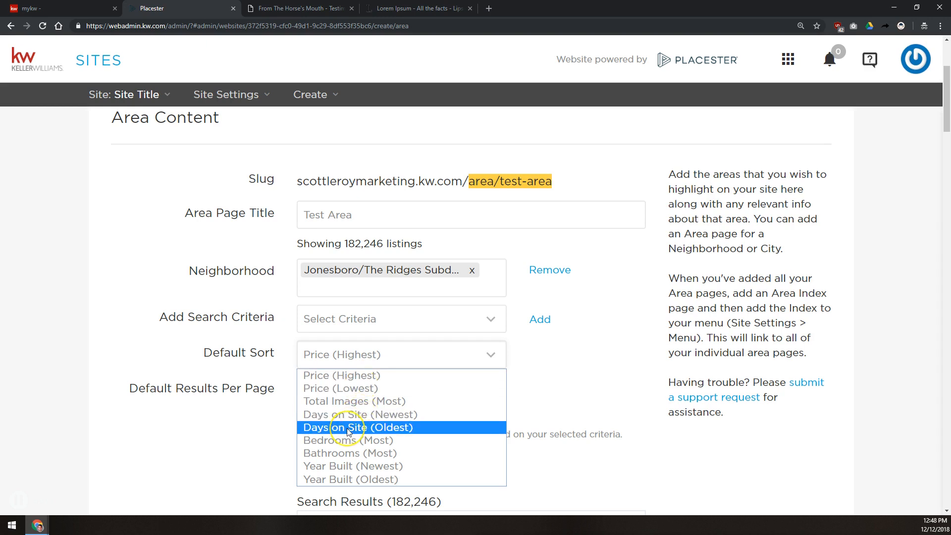
Step: Sort Test Area listings by Year Built (Oldest) and show 50 results per page
click(328, 464)
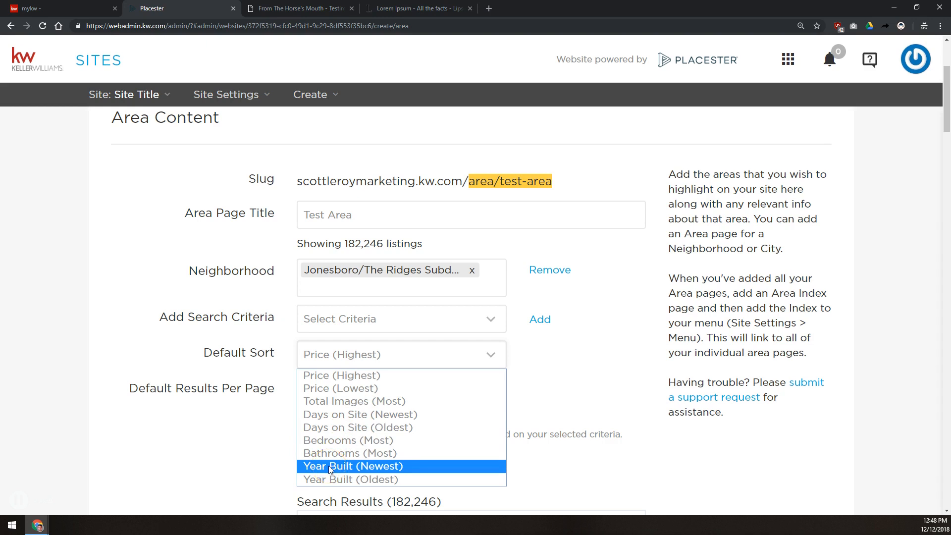
click(330, 479)
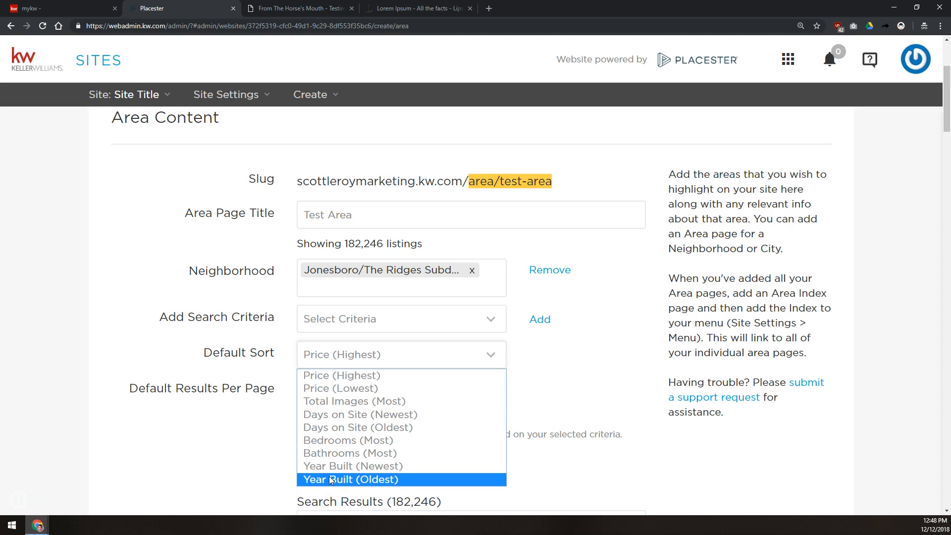
click(330, 477)
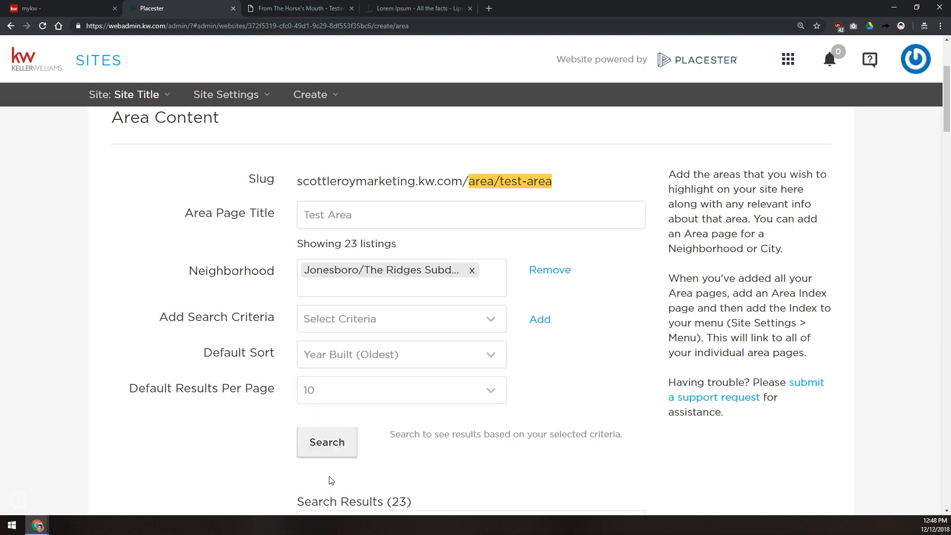
click(360, 388)
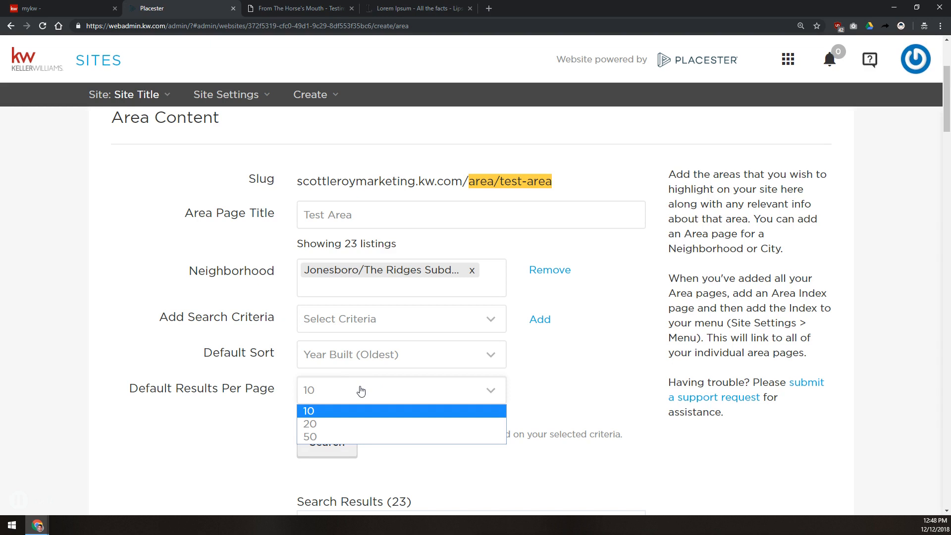
click(338, 437)
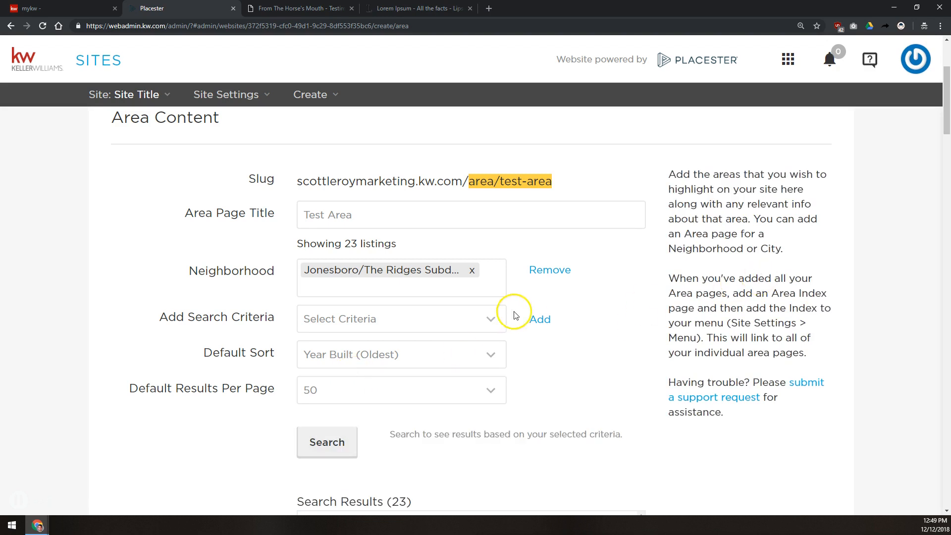
scroll(301, 412, down, 2)
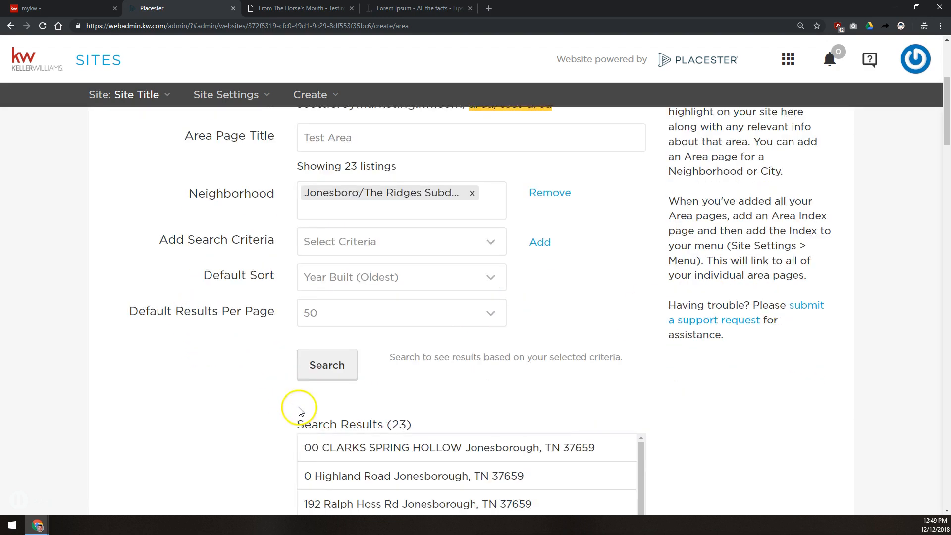
scroll(308, 337, down, 2)
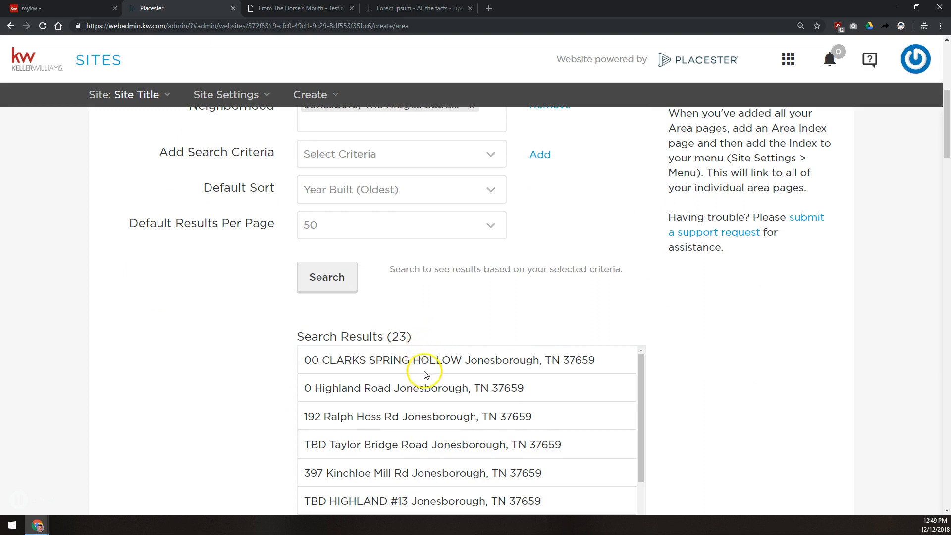
scroll(428, 278, up, 4)
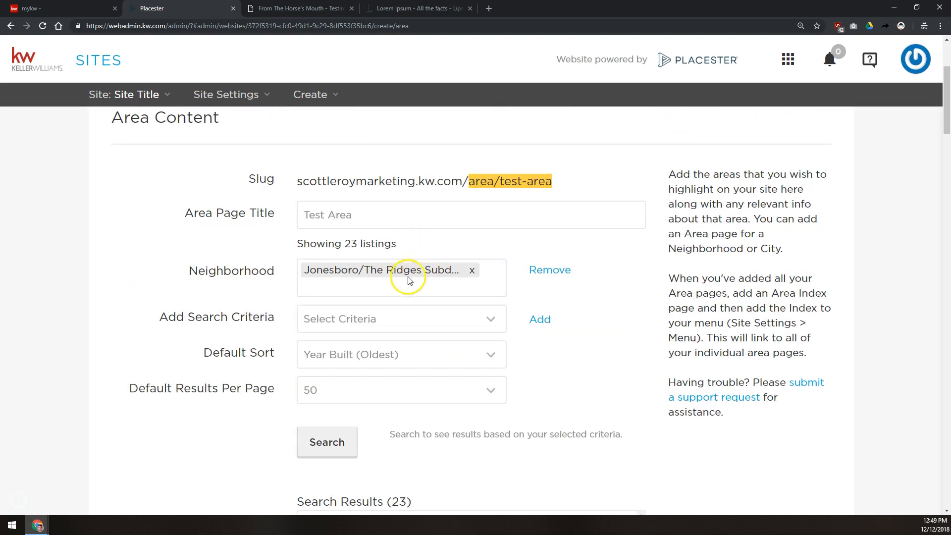
scroll(396, 322, down, 4)
scroll(396, 406, down, 6)
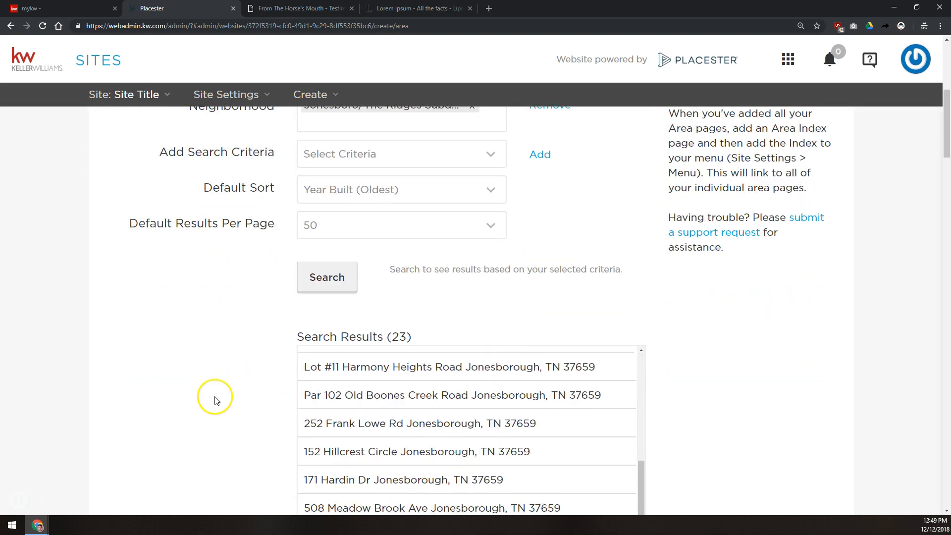
scroll(215, 400, down, 10)
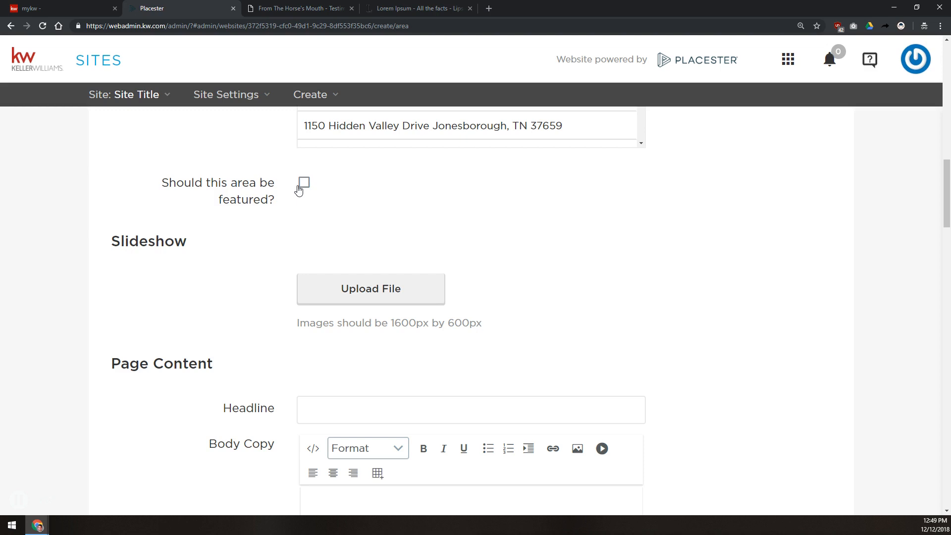
Step: Upload the lapland snow and map images from the Area Page Slideshow folder to the slideshow
click(360, 290)
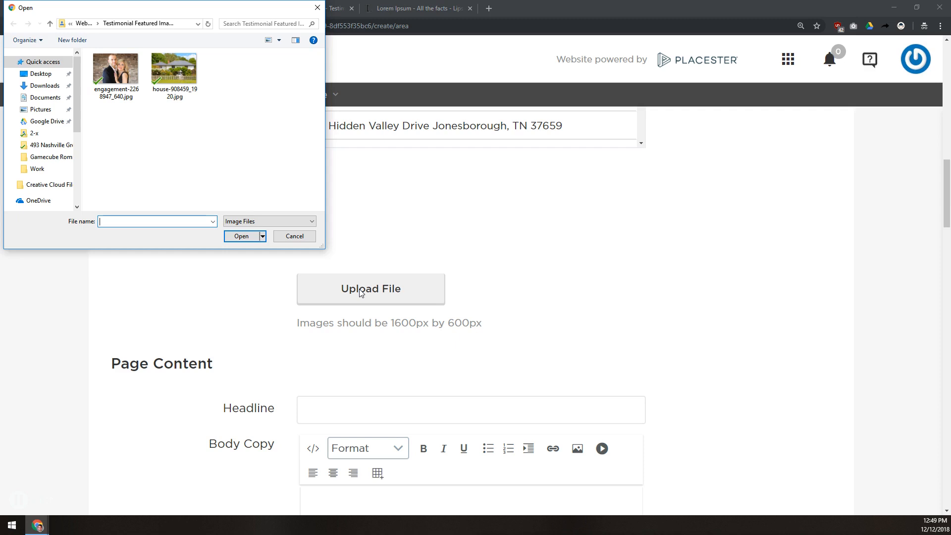
click(84, 23)
double_click(130, 79)
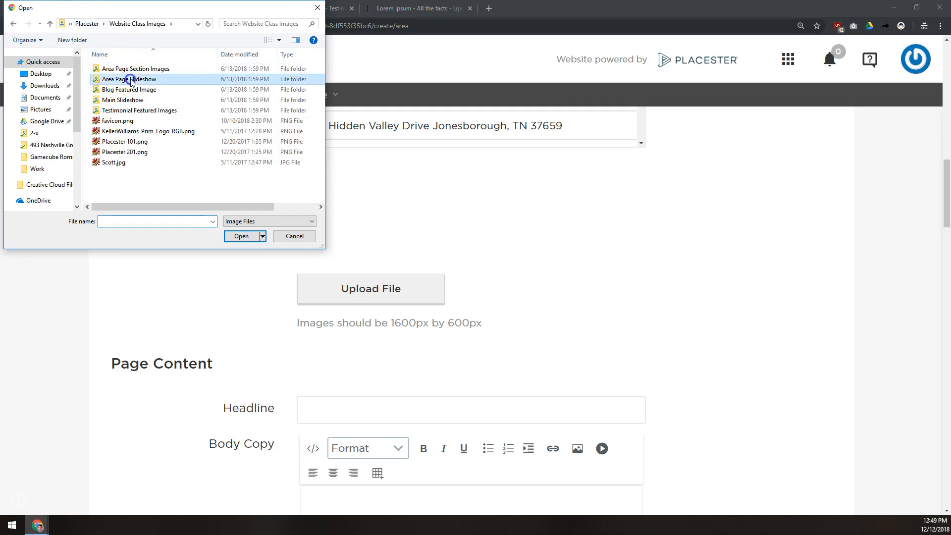
click(123, 77)
click(122, 117)
double_click(127, 77)
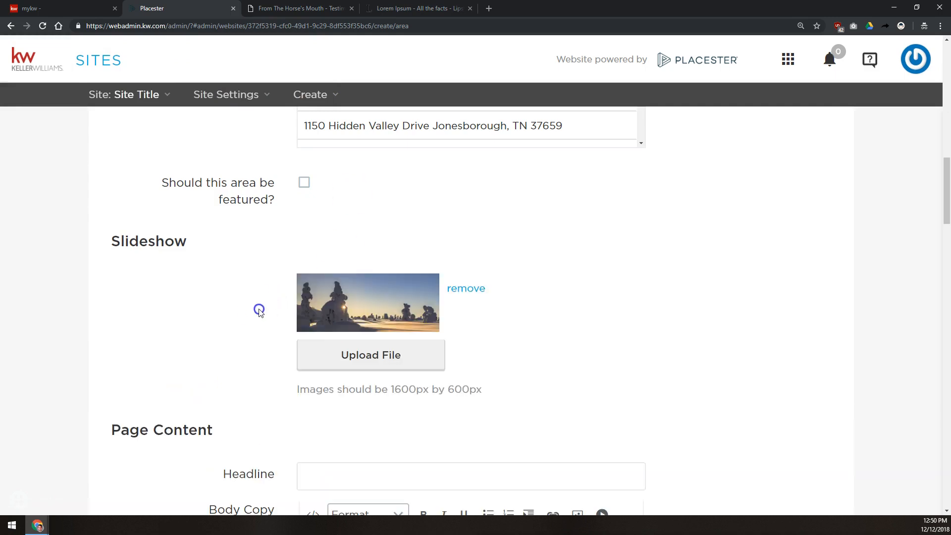
click(347, 368)
click(157, 72)
double_click(156, 69)
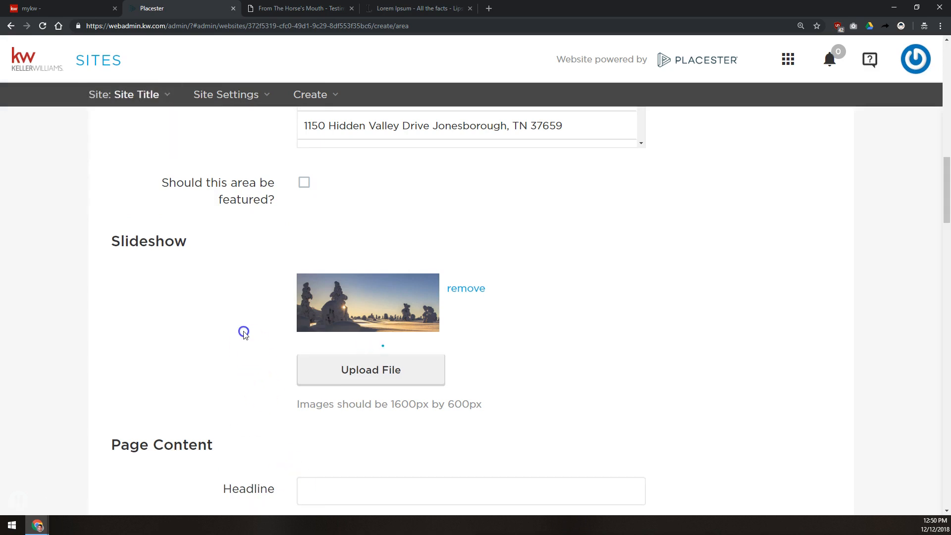
Step: Add the powerboat and Shanghai night skyline images to the slideshow
scroll(317, 363, down, 3)
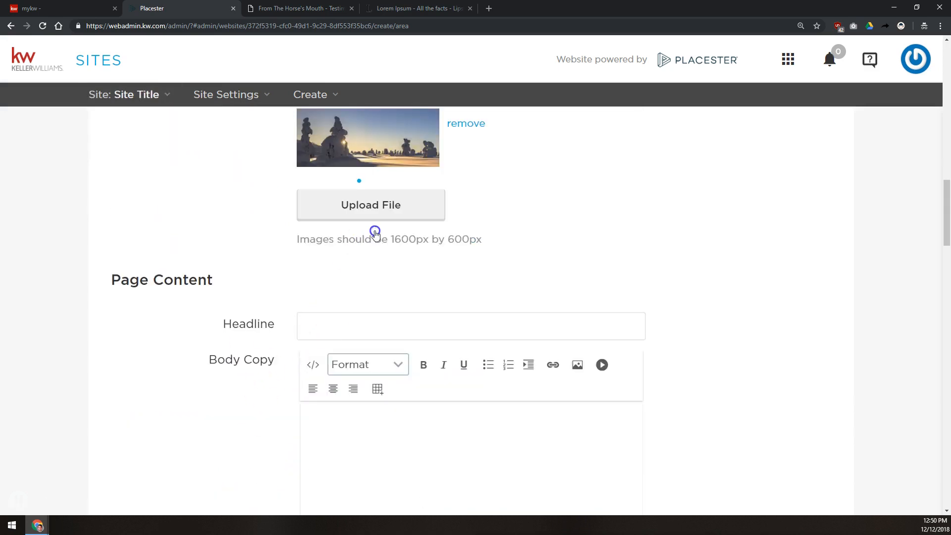
drag(394, 254, 477, 289)
click(349, 255)
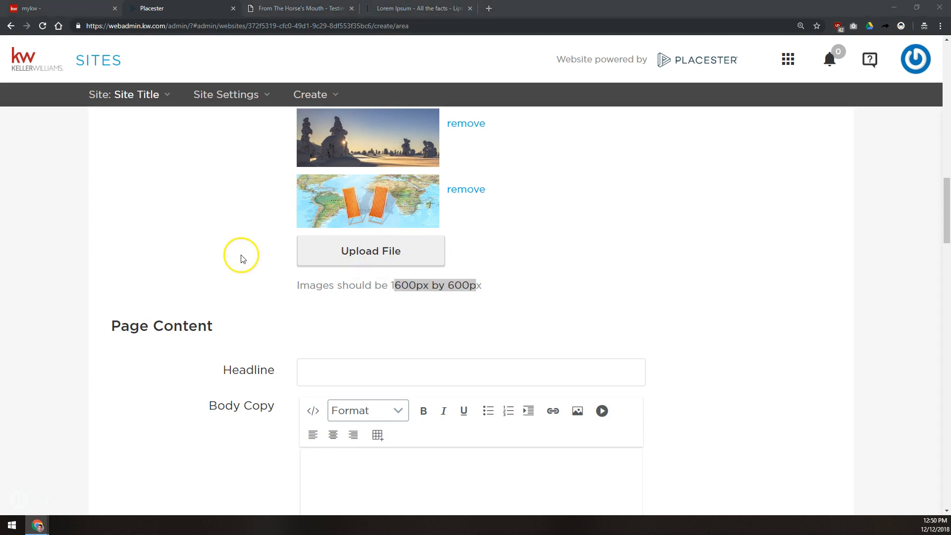
click(232, 67)
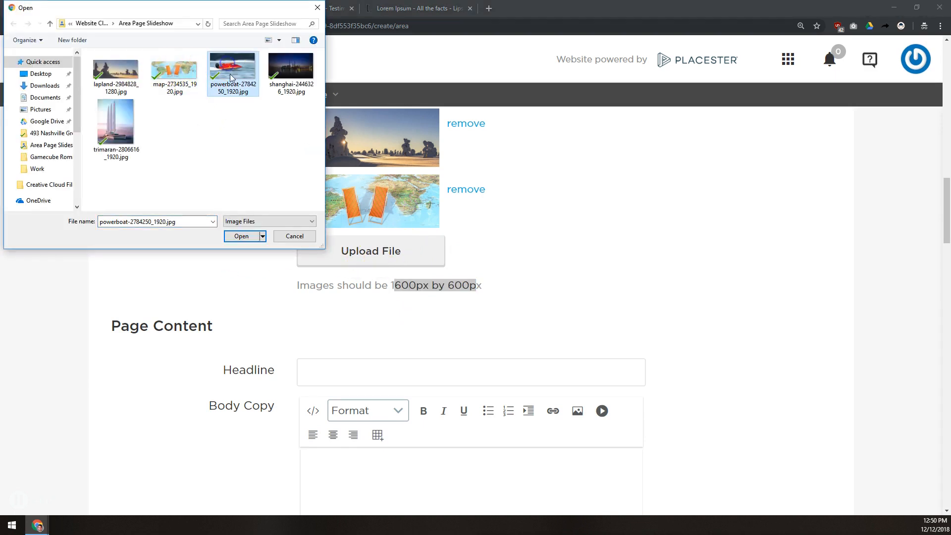
click(241, 235)
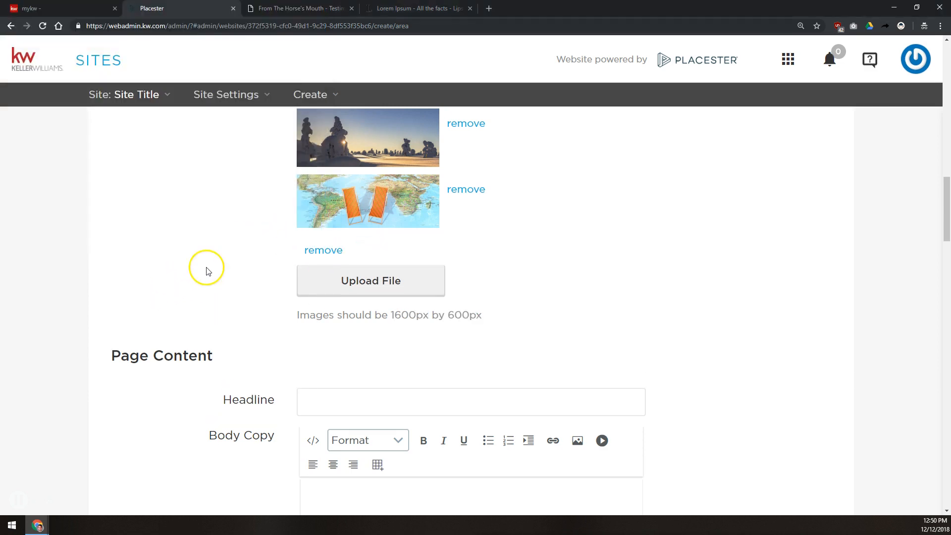
click(353, 342)
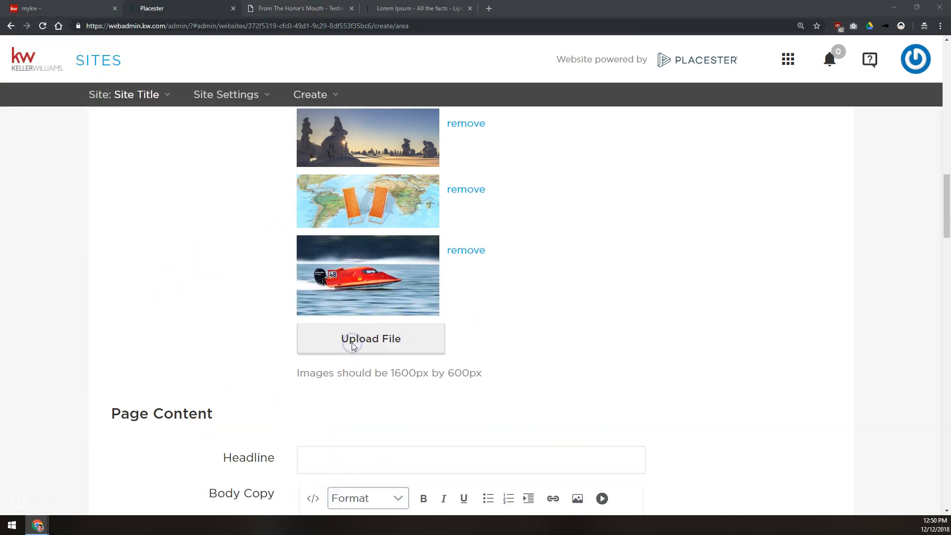
double_click(297, 79)
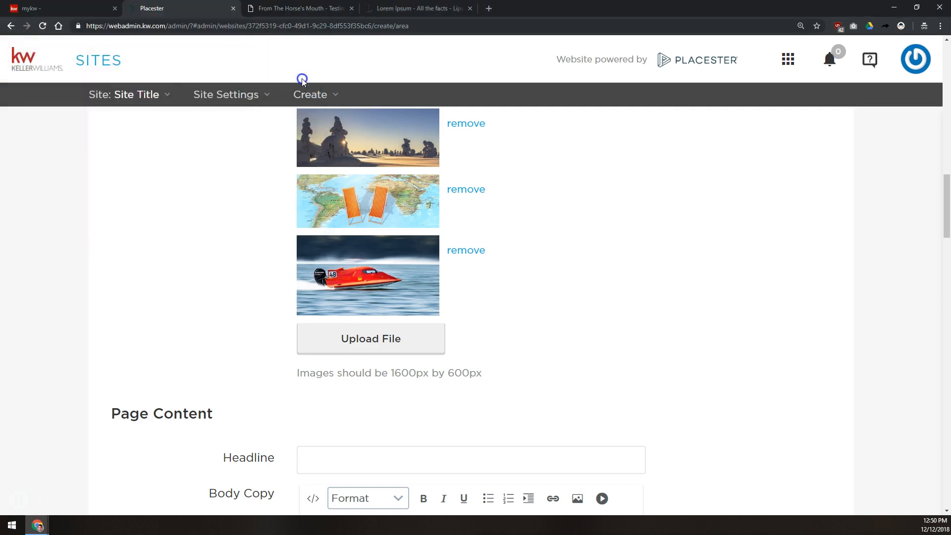
Step: Add the trimaran image as the fifth slideshow photo
scroll(268, 347, down, 3)
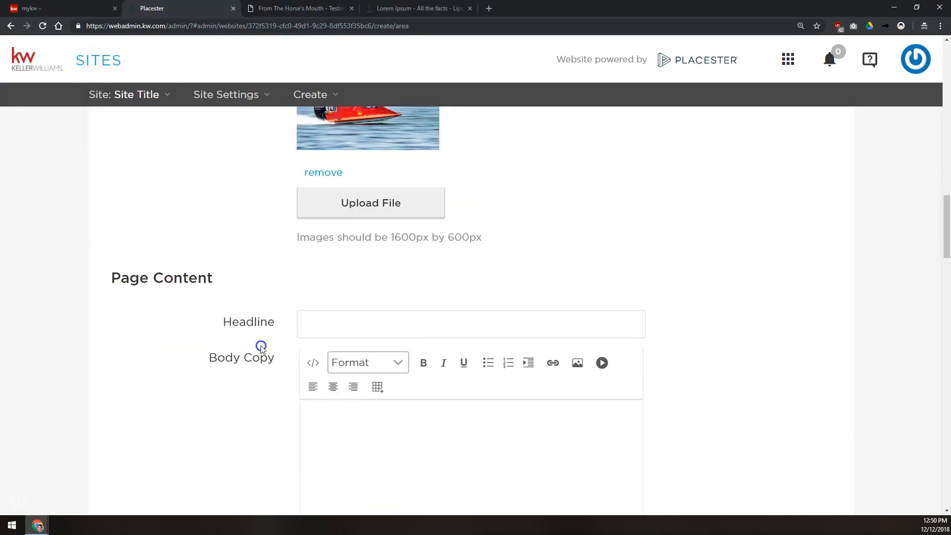
click(392, 272)
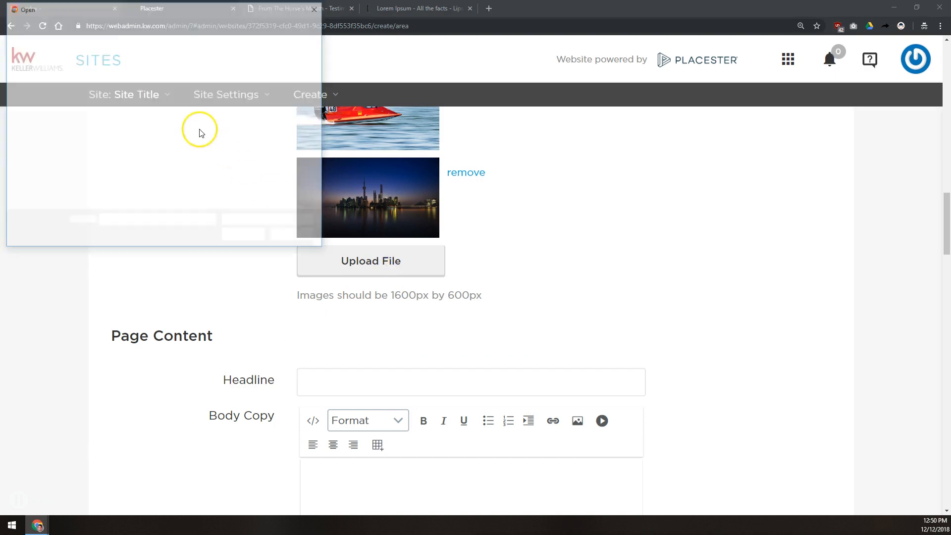
click(124, 120)
double_click(124, 120)
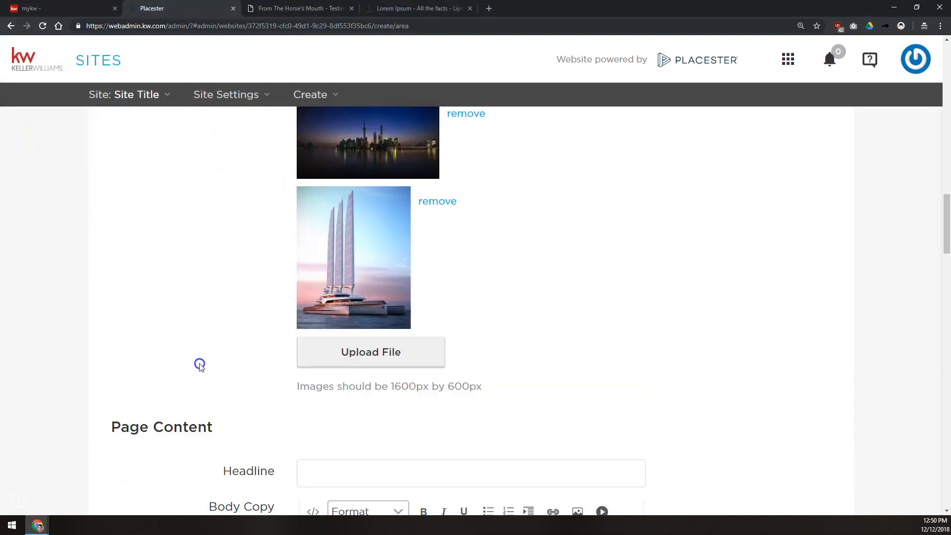
scroll(308, 307, down, 5)
click(376, 210)
scroll(372, 216, up, 10)
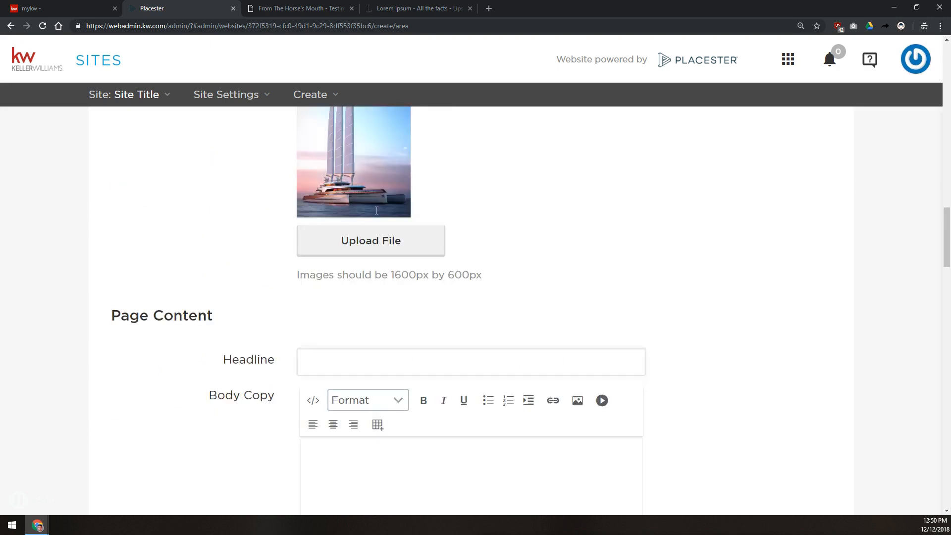
scroll(351, 221, up, 10)
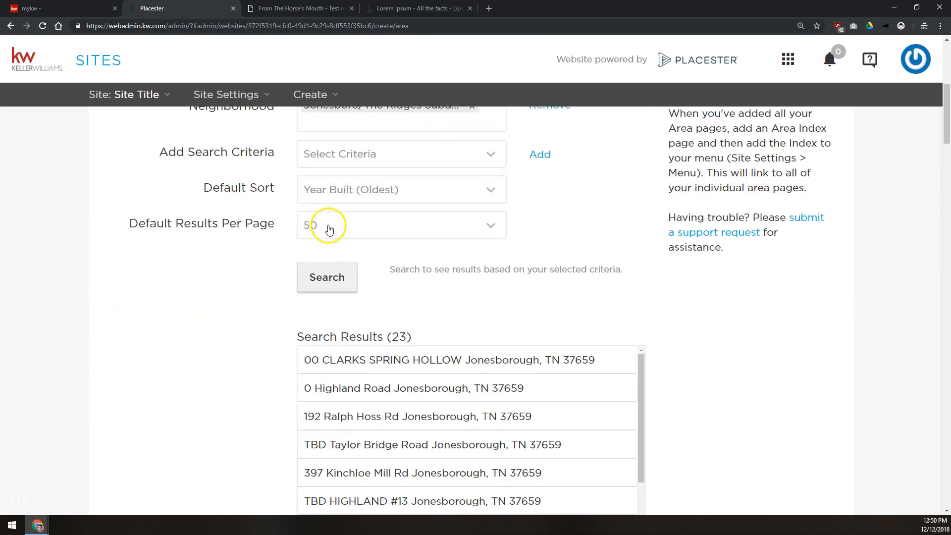
scroll(244, 293, down, 20)
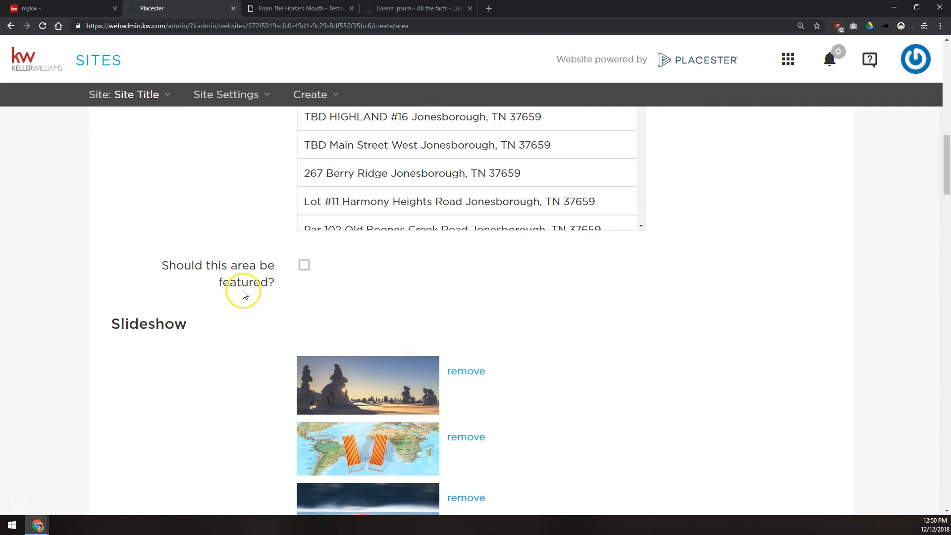
scroll(310, 257, up, 8)
scroll(330, 274, down, 7)
Step: Enter the headline 'Section 1' and paste lorem ipsum text into the body copy
click(355, 206)
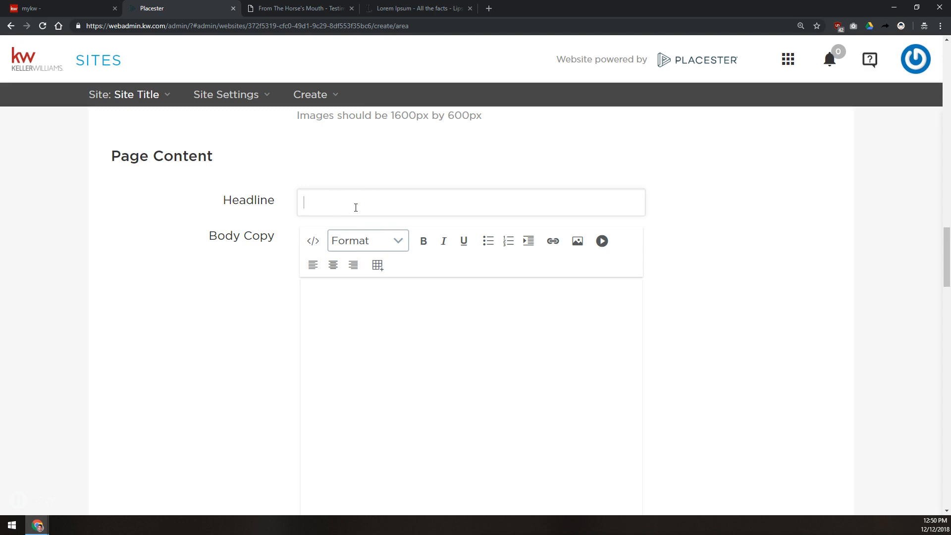
text(Section 1)
click(417, 329)
key(ctrl+a)
key(Delete)
key(ctrl+v)
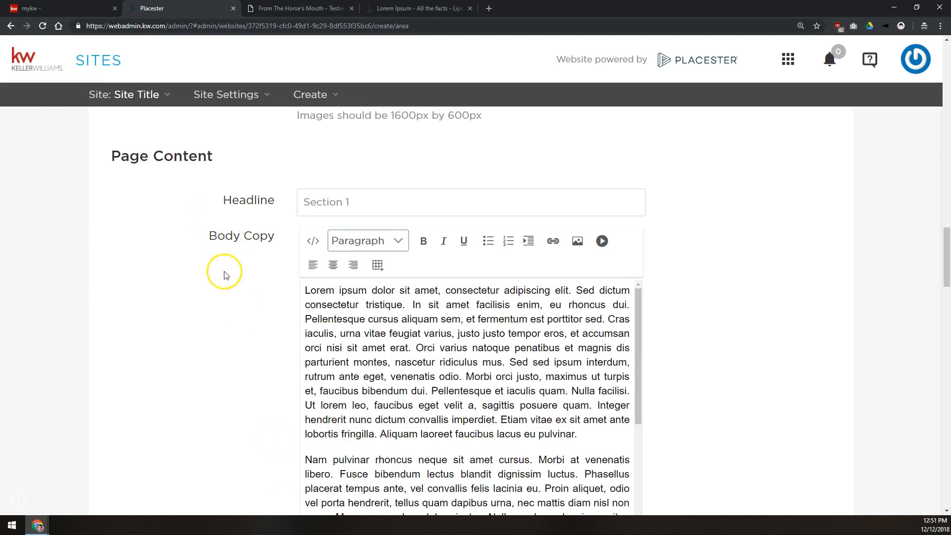
Step: Trim the body copy to two paragraphs by deleting everything from 'Proin porta' onward
scroll(223, 272, down, 7)
scroll(224, 276, up, 3)
scroll(368, 239, down, 3)
scroll(368, 239, down, 3)
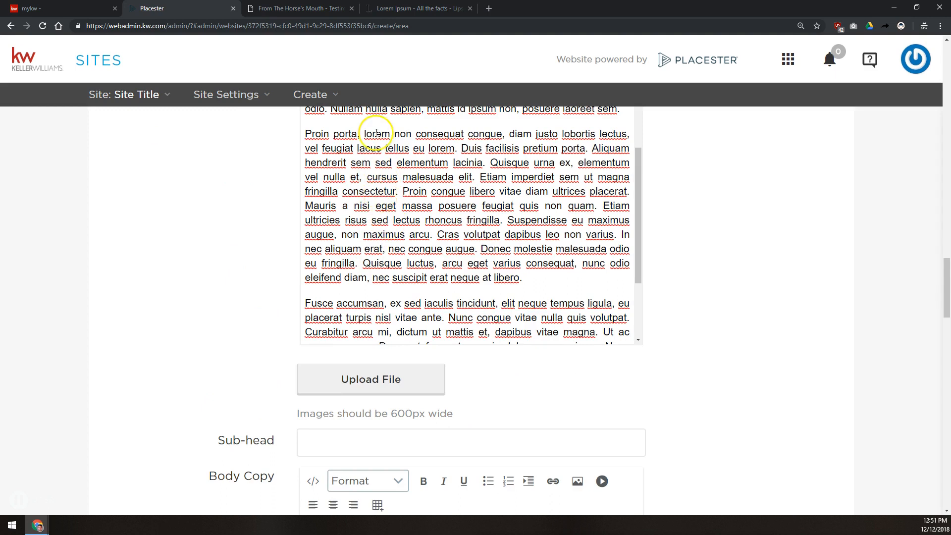
scroll(382, 170, up, 1)
scroll(241, 279, up, 7)
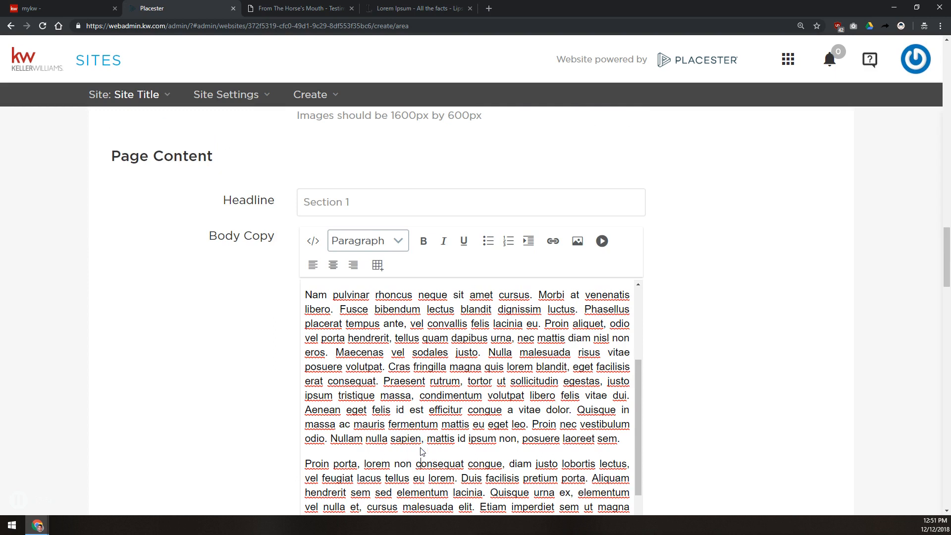
key(ctrl+shift+End)
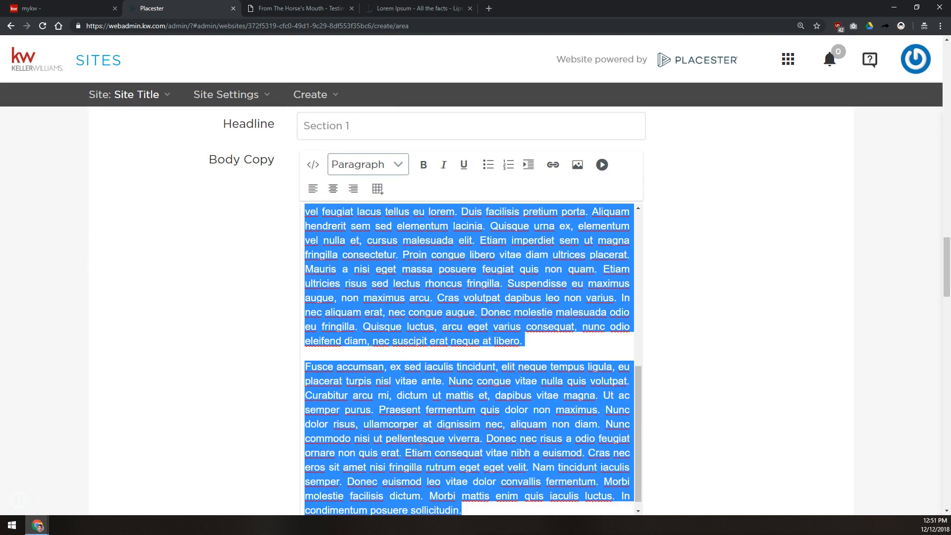
key(Delete)
key(ctrl+a)
click(274, 335)
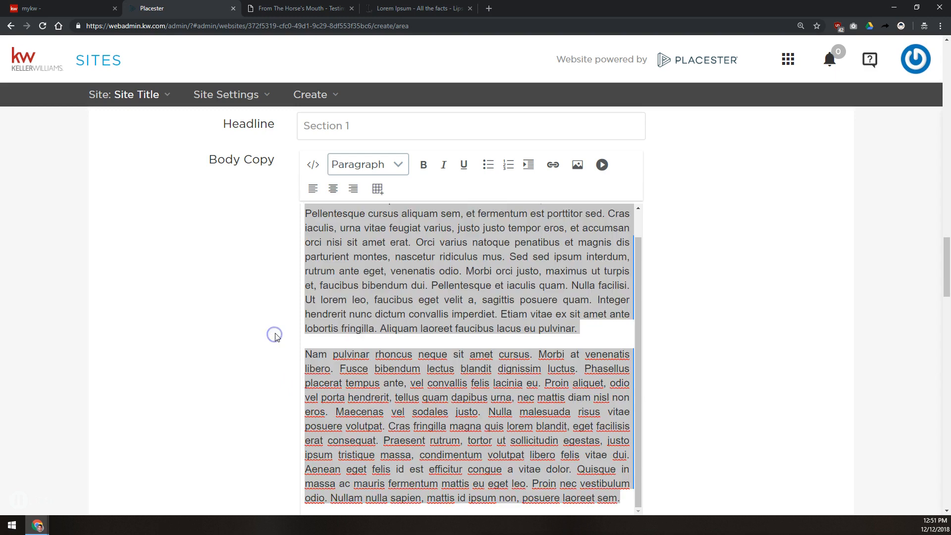
scroll(275, 337, down, 10)
scroll(243, 286, up, 7)
scroll(243, 286, up, 3)
scroll(260, 285, down, 3)
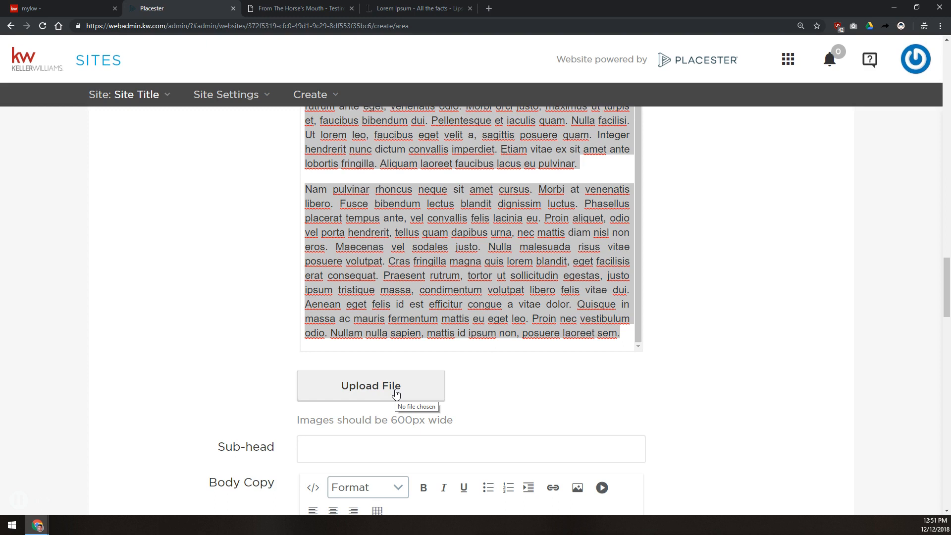
Step: Attach the rose image from Website Class Images > Area Page Section Images as Section 1's picture
click(394, 389)
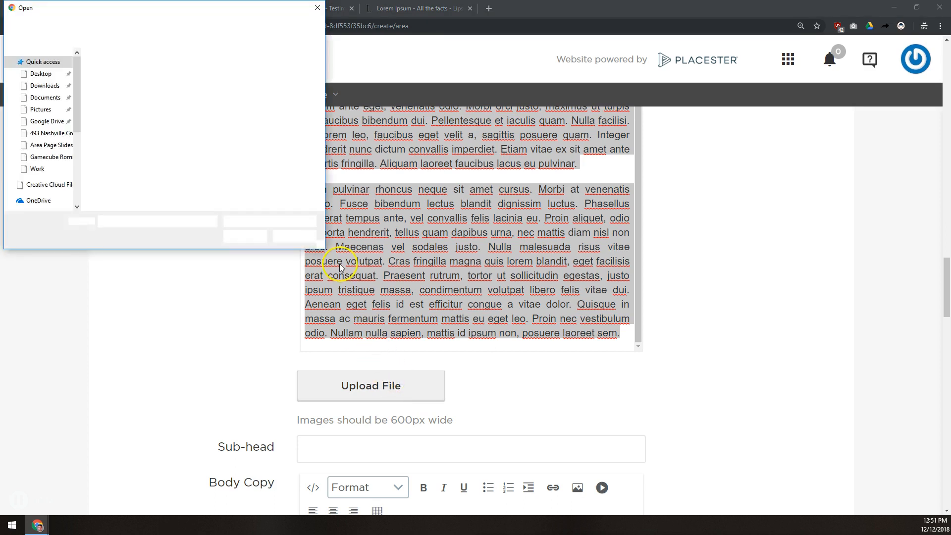
click(279, 103)
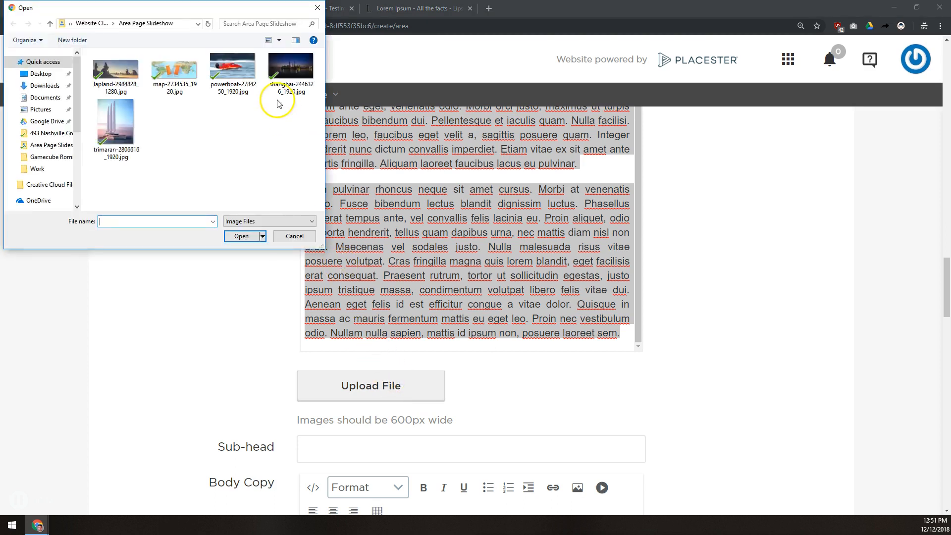
click(103, 24)
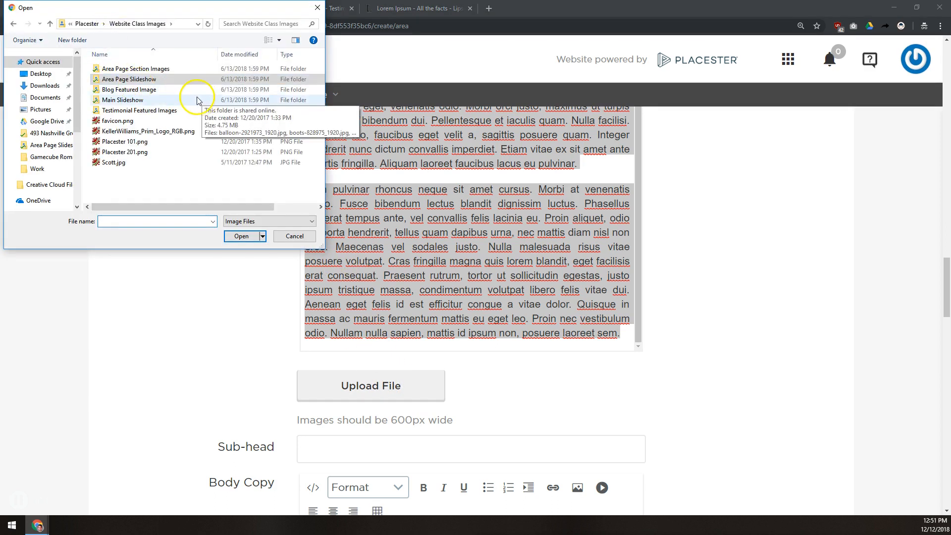
double_click(135, 72)
click(135, 70)
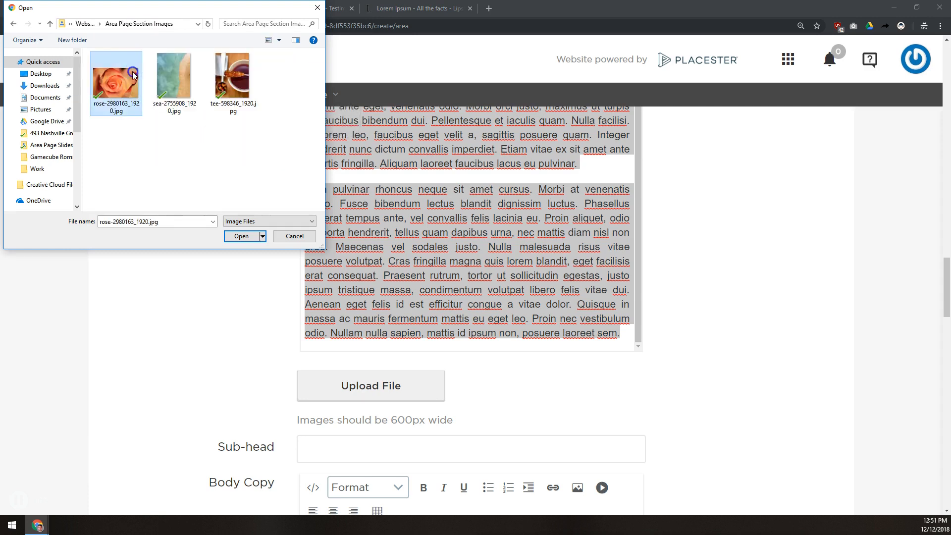
double_click(135, 71)
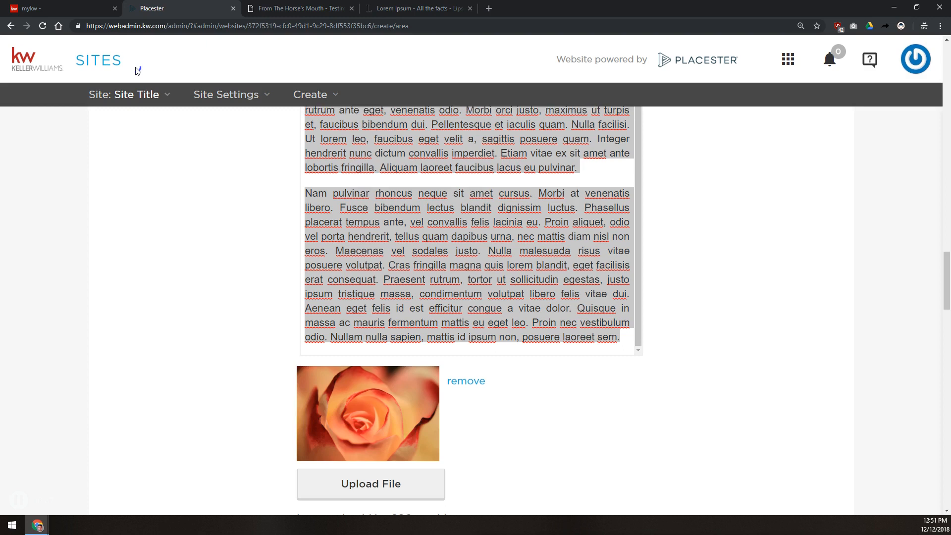
scroll(137, 71, up, 3)
scroll(159, 94, down, 3)
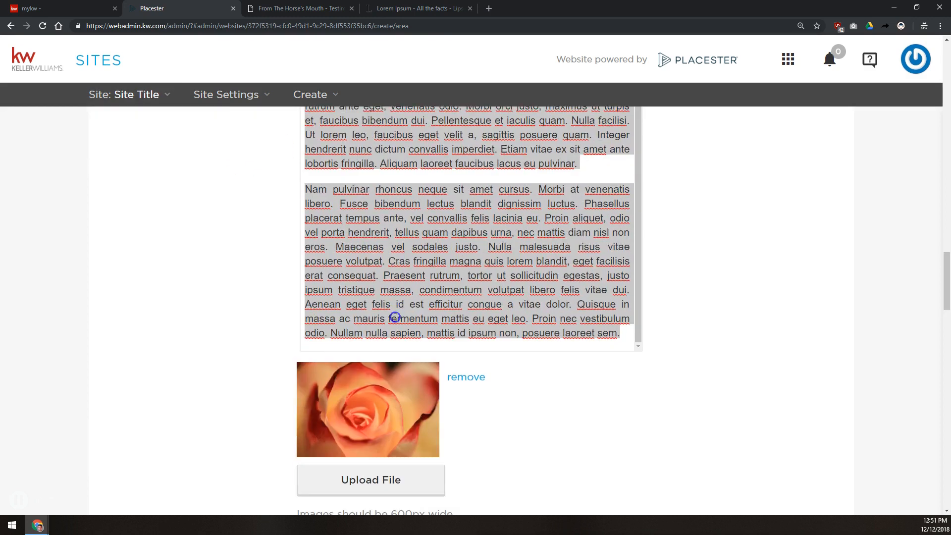
scroll(286, 363, down, 2)
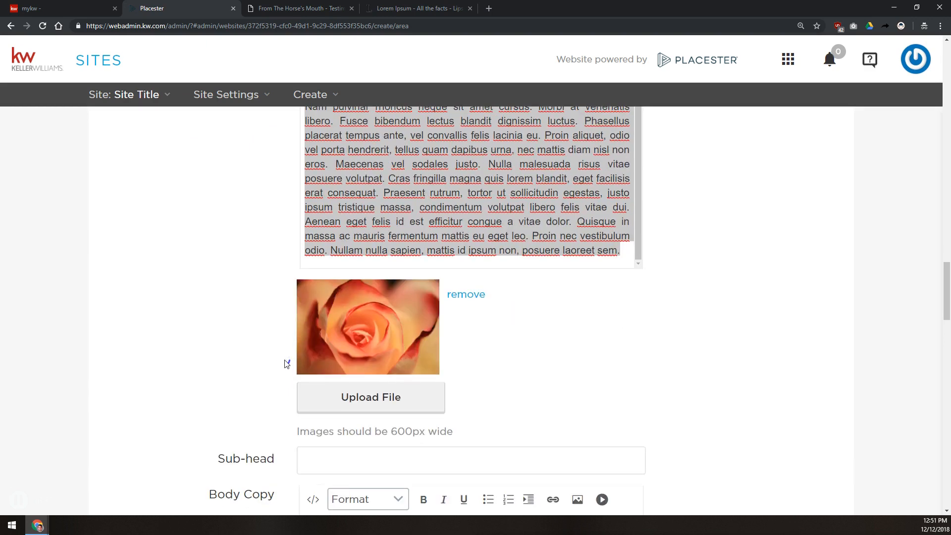
Step: Give the second section the subhead 'Section 2' and paste lorem ipsum into its body
click(288, 357)
click(119, 241)
click(157, 256)
scroll(235, 313, down, 1)
scroll(235, 314, down, 3)
click(337, 285)
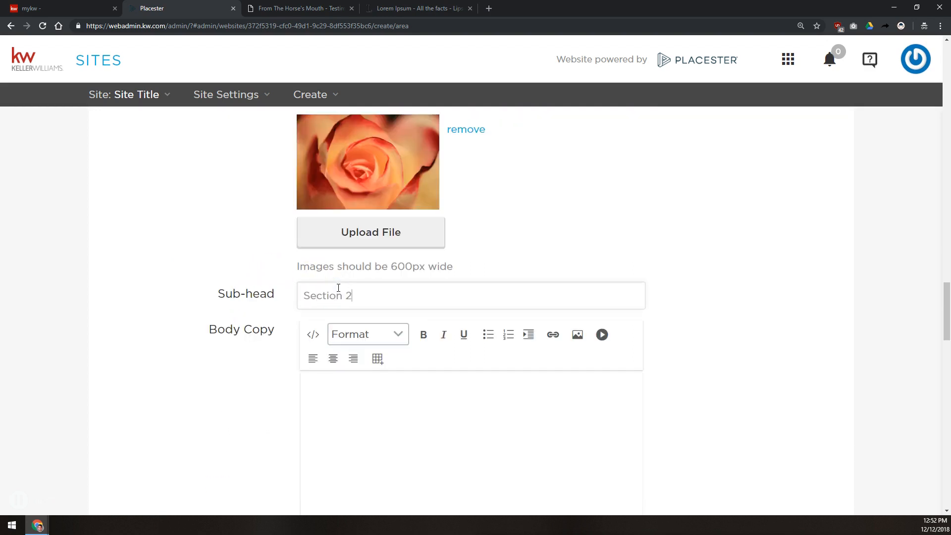
click(392, 385)
key(ctrl+v)
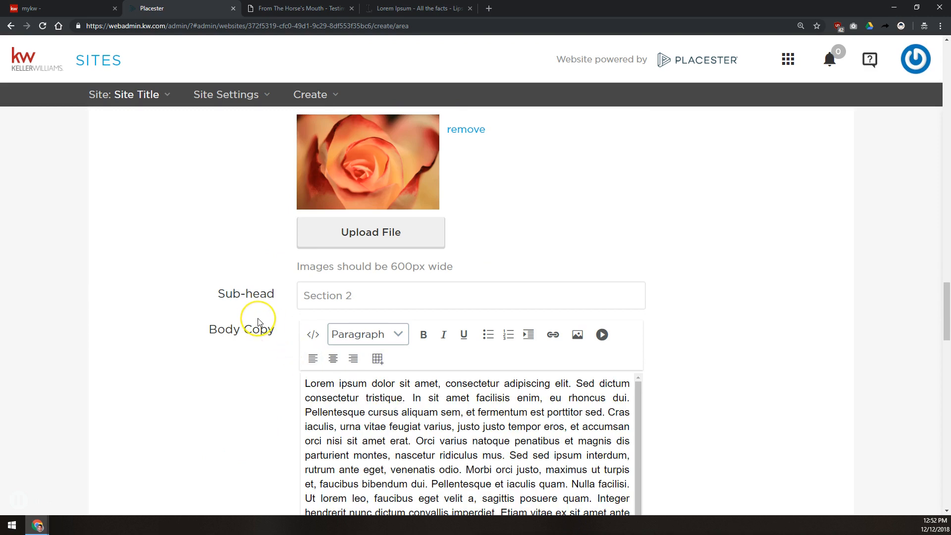
scroll(258, 322, down, 4)
scroll(258, 322, down, 8)
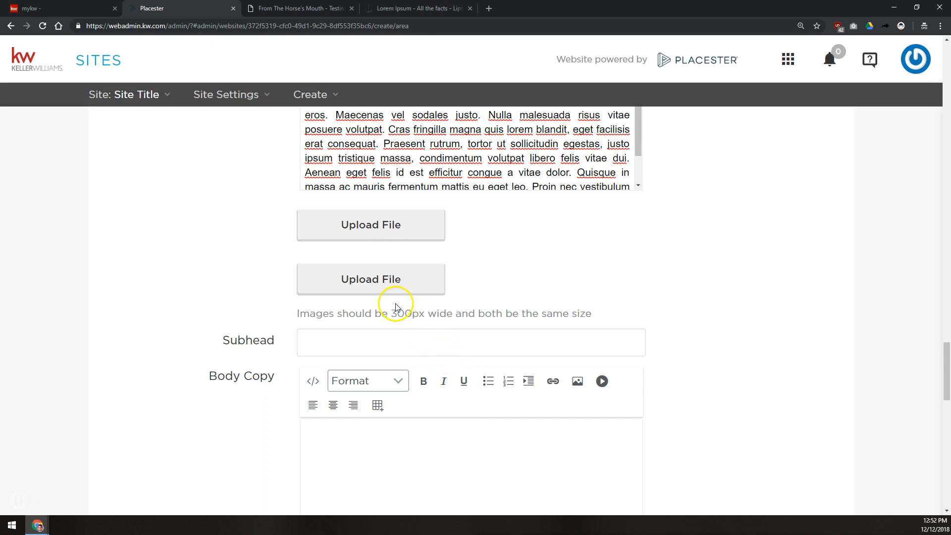
Step: Upload the beach photo and the sugar-stick photo into the two 300px image slots
drag(396, 312, 405, 313)
click(414, 223)
double_click(181, 82)
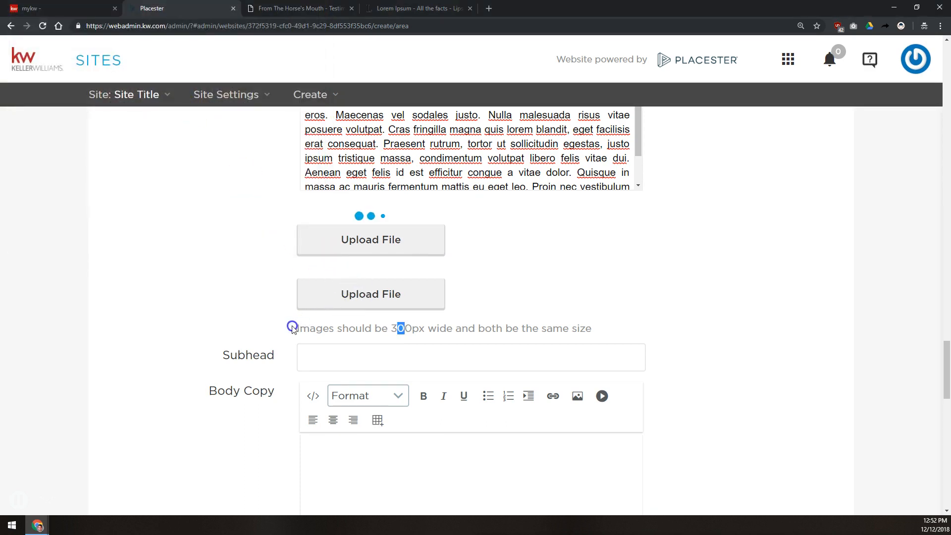
click(340, 418)
double_click(227, 73)
Step: Enter the 'Section 3' subhead and paste lorem ipsum into the third section's body
scroll(199, 297, down, 5)
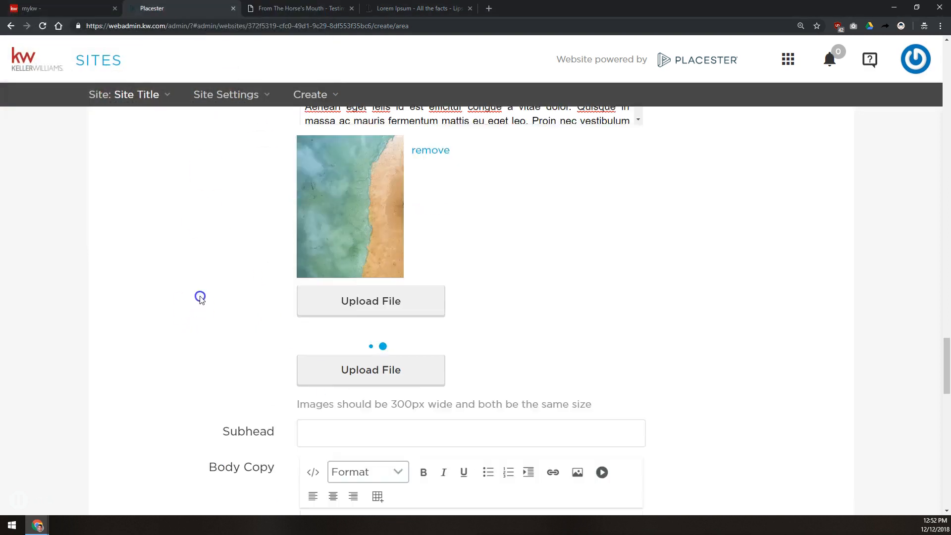
click(312, 378)
text(Section)
click(361, 477)
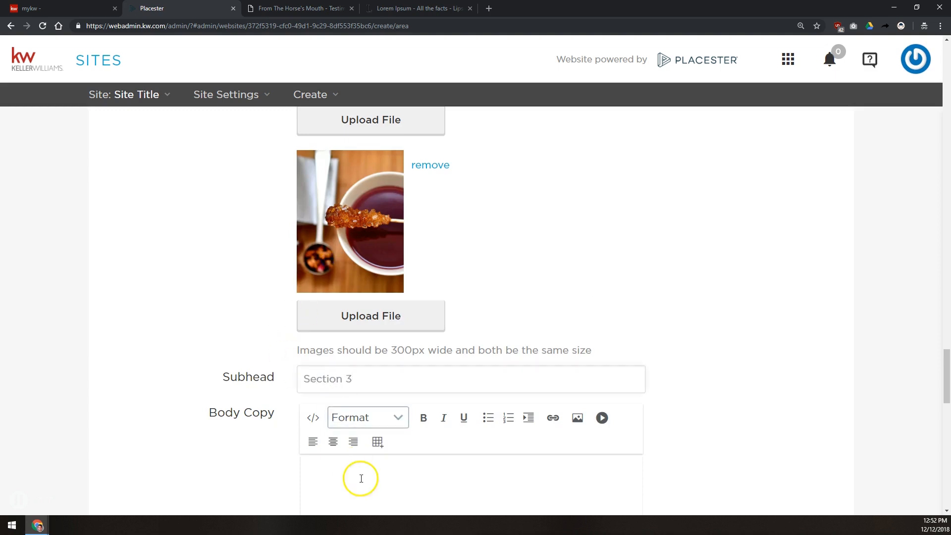
key(ctrl+v)
scroll(277, 278, down, 5)
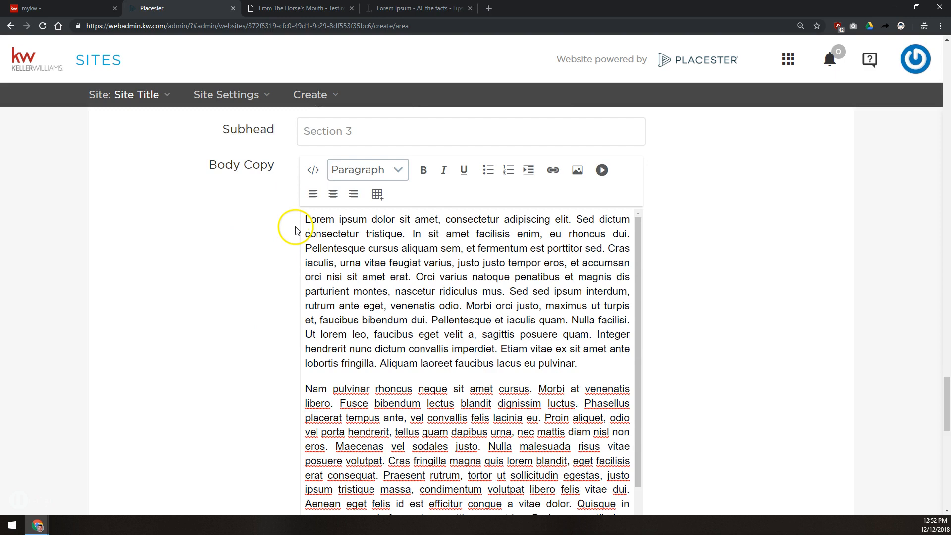
scroll(294, 225, down, 5)
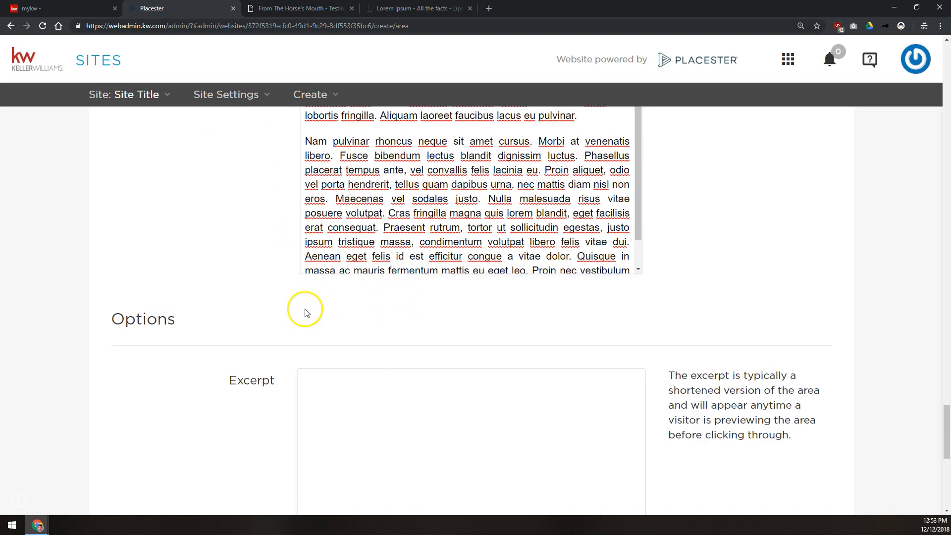
scroll(300, 310, down, 3)
Step: Set the excerpt to 'This is a test area to write about' and make the map photo the featured image
click(436, 230)
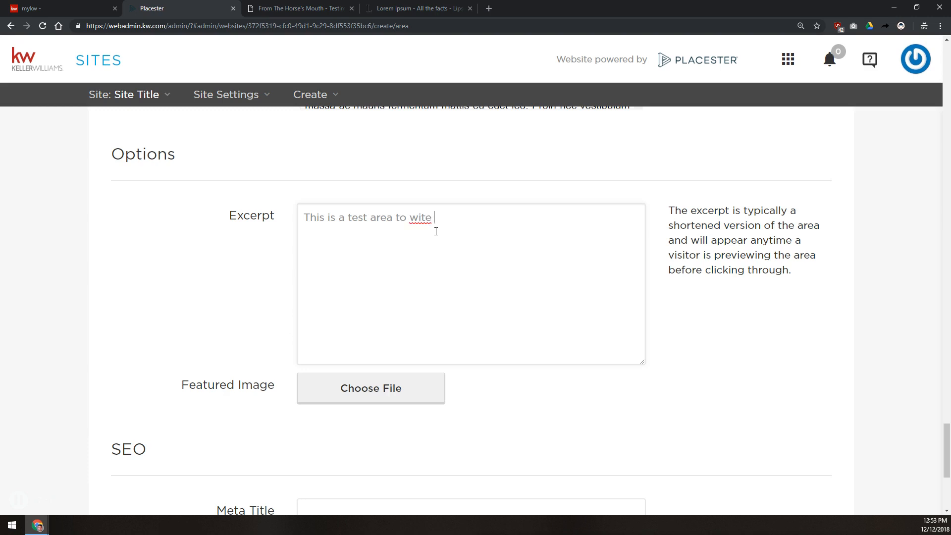
key(BackSpace)
key(BackSpace)
key(BackSpace)
key(BackSpace)
key(BackSpace)
key(BackSpace)
click(353, 388)
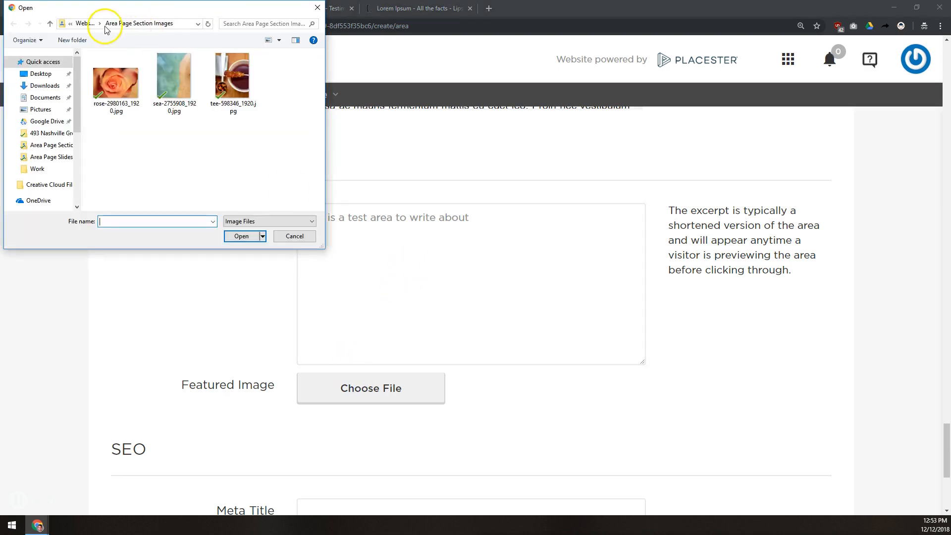
click(82, 24)
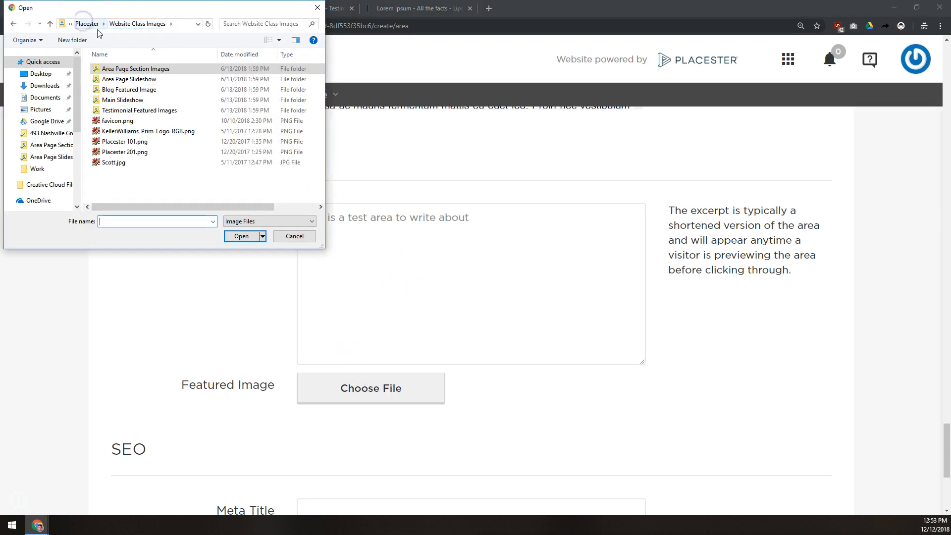
double_click(120, 79)
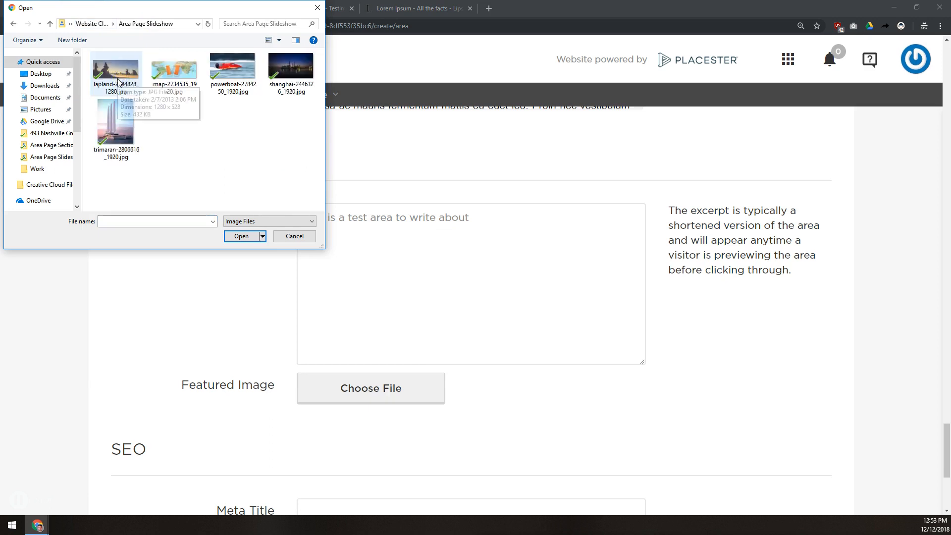
double_click(168, 69)
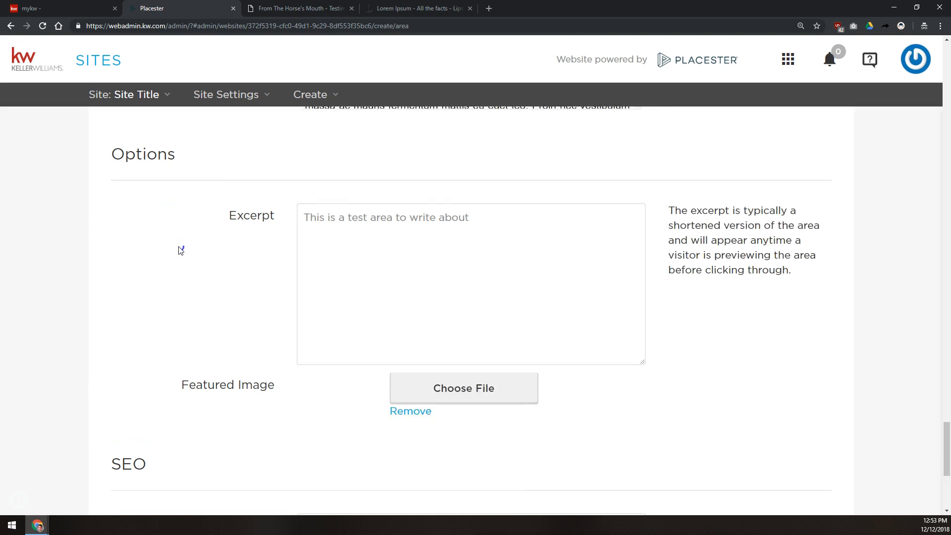
scroll(180, 257, down, 5)
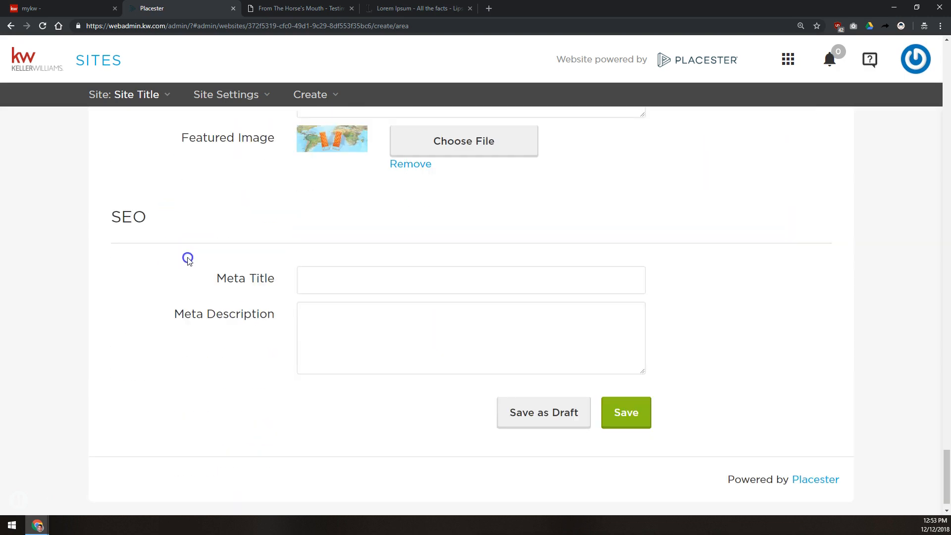
Step: Set the meta title to the copied page title plus ' - Communities - alsdkjfla;ksdjf;lakjs'
click(332, 273)
scroll(347, 290, up, 10)
scroll(352, 288, up, 10)
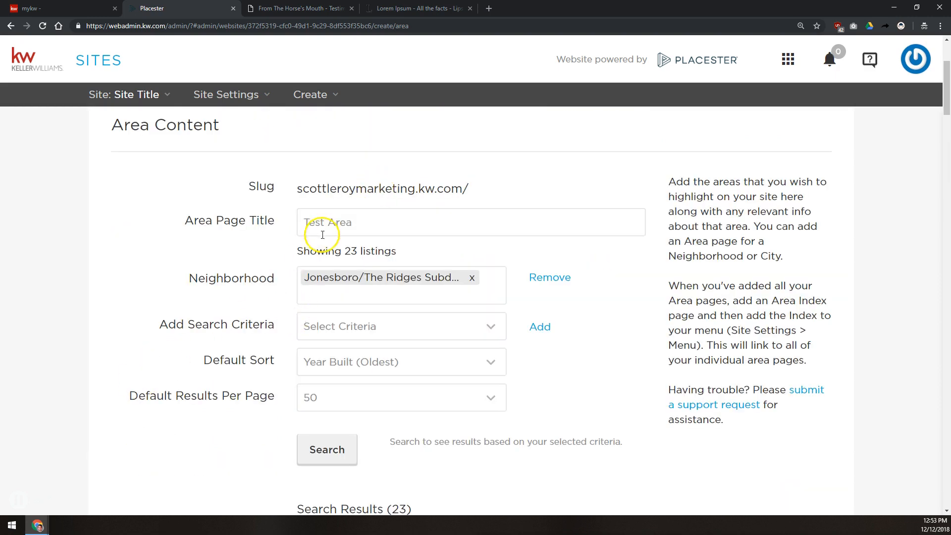
drag(322, 229, 367, 228)
key(ctrl+c)
scroll(219, 261, down, 20)
click(322, 278)
key(ctrl+v)
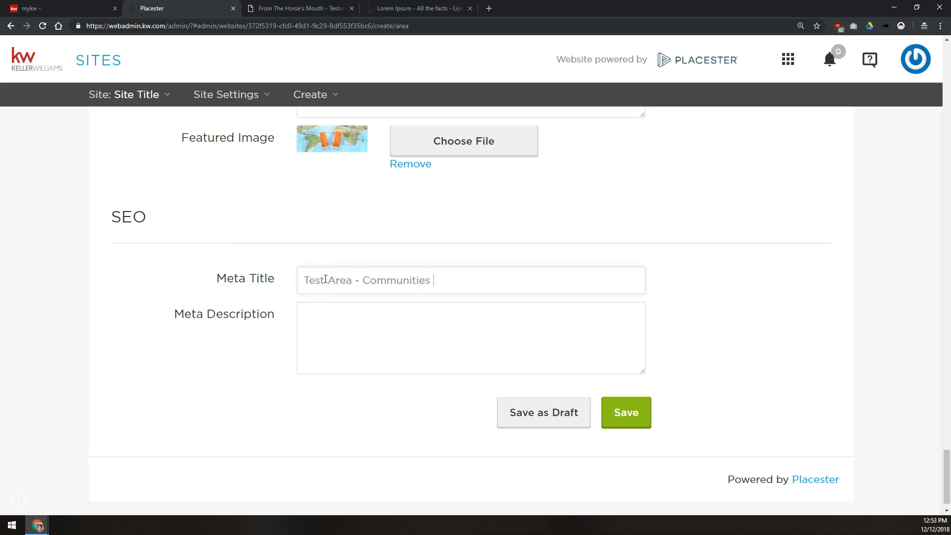
text(- Communities - alsdkjfla;ksdjf;lakjs)
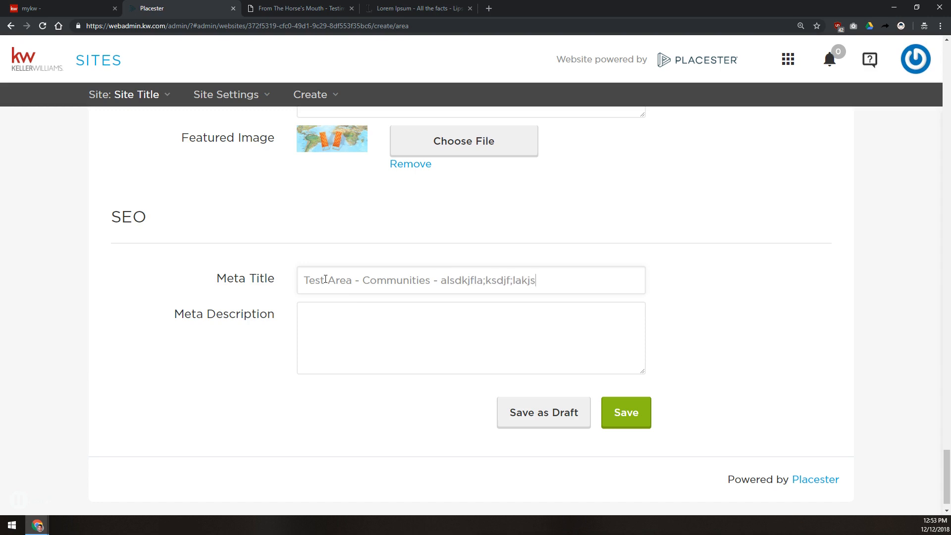
Step: Copy the excerpt into the meta description and save the Test Area page
scroll(251, 323, up, 10)
scroll(337, 311, down, 5)
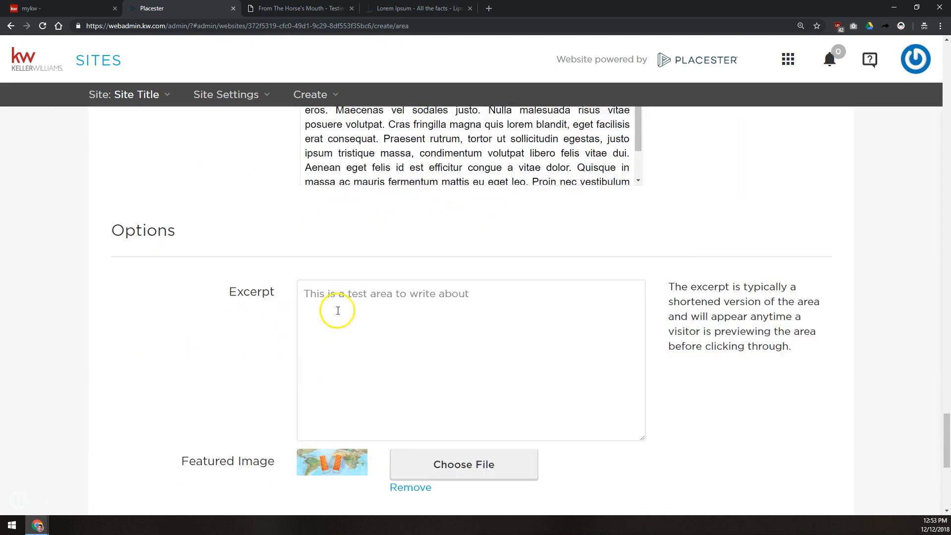
click(363, 270)
key(ctrl+a)
key(ctrl+c)
scroll(365, 270, down, 5)
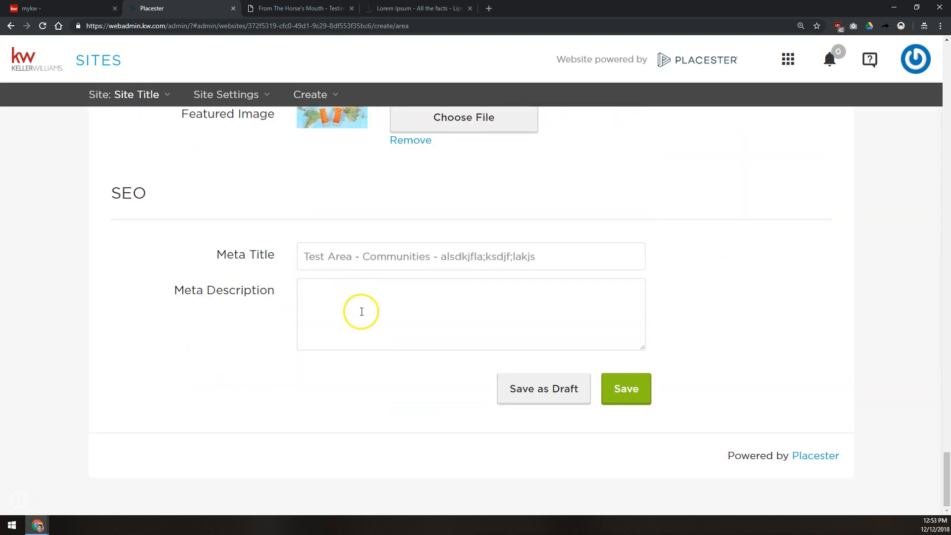
click(361, 312)
key(ctrl+v)
click(620, 386)
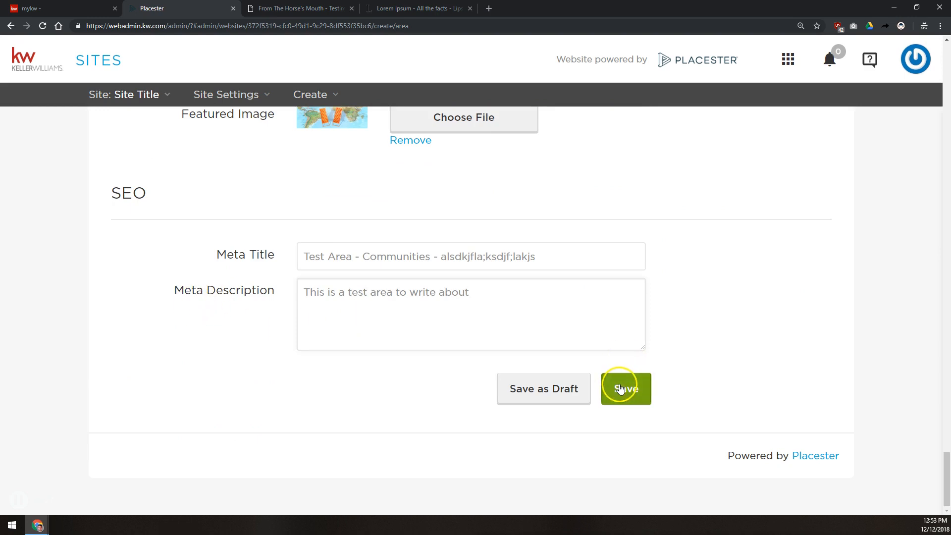
Step: On the live site's Communities page, check the Test Area card's excerpt and open Test Area
click(298, 8)
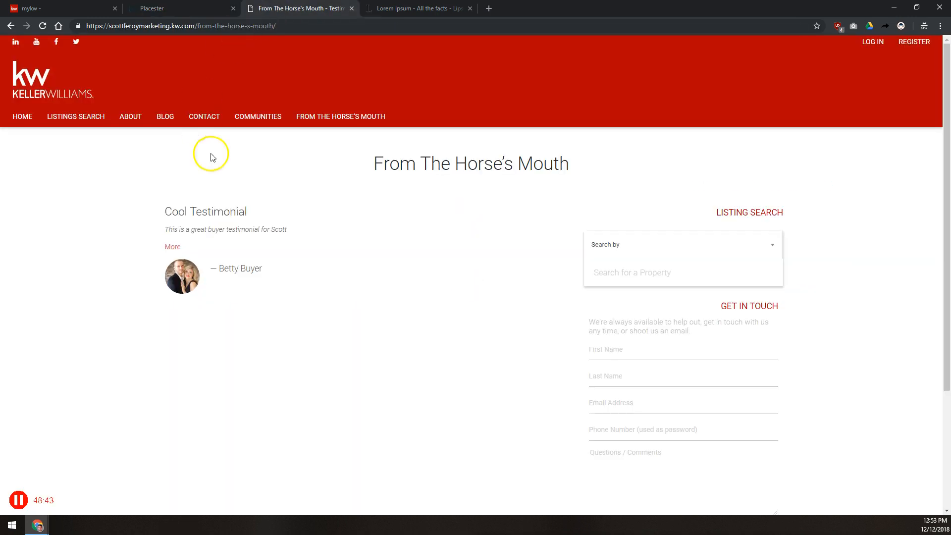
click(253, 124)
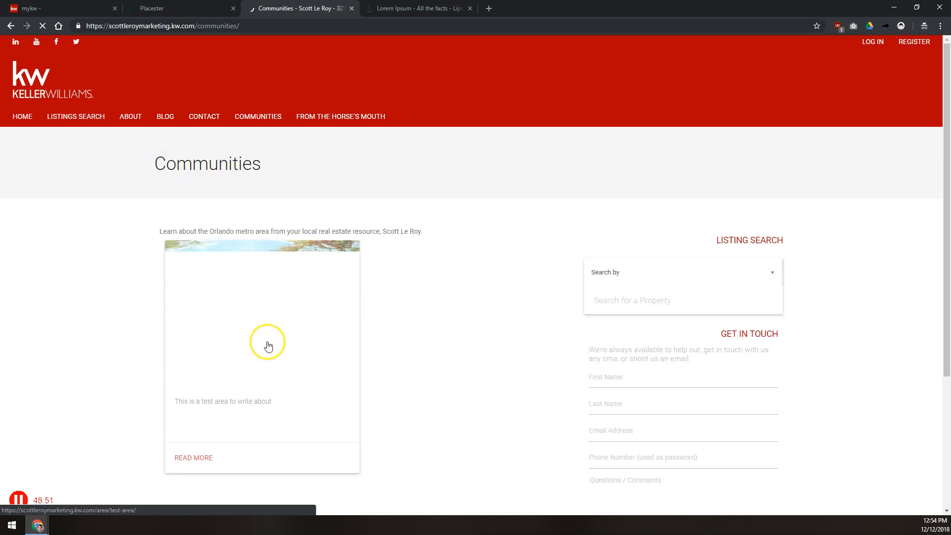
drag(156, 231, 422, 231)
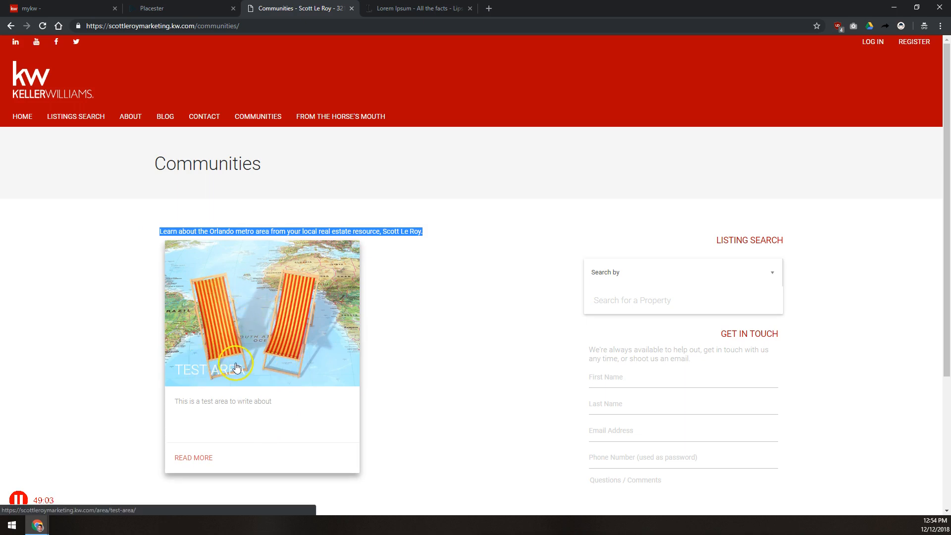
drag(175, 402, 266, 403)
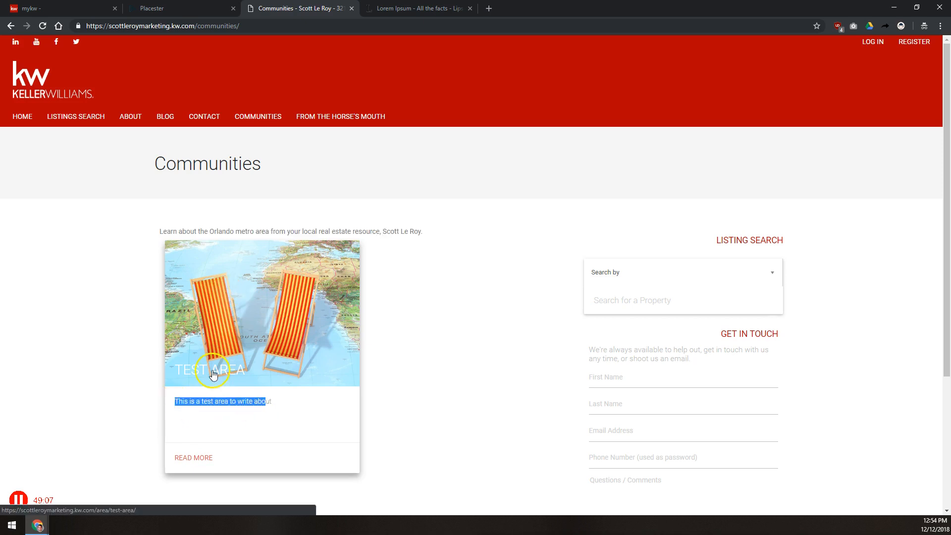
click(197, 457)
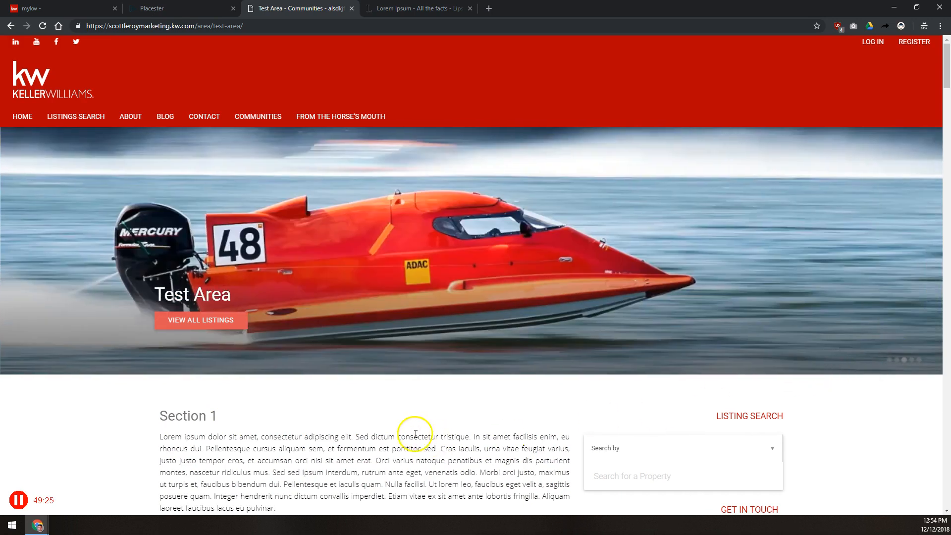
scroll(169, 435, down, 4)
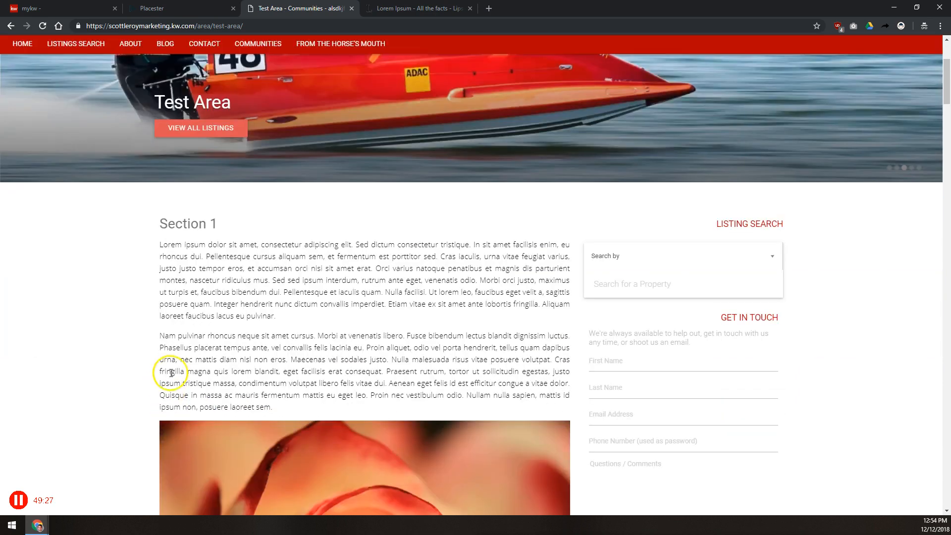
scroll(150, 302, down, 2)
drag(161, 208, 292, 236)
scroll(287, 230, down, 5)
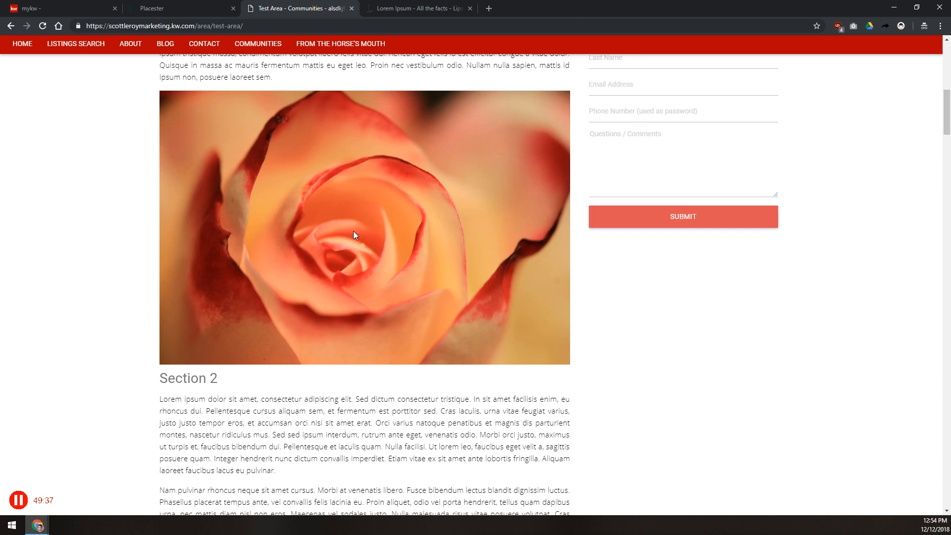
scroll(353, 230, down, 6)
scroll(314, 153, down, 2)
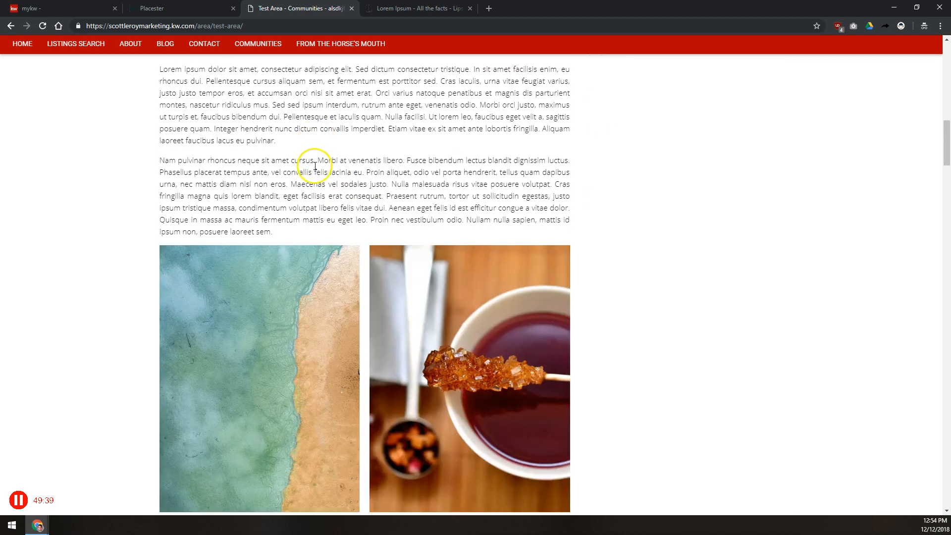
scroll(341, 275, down, 2)
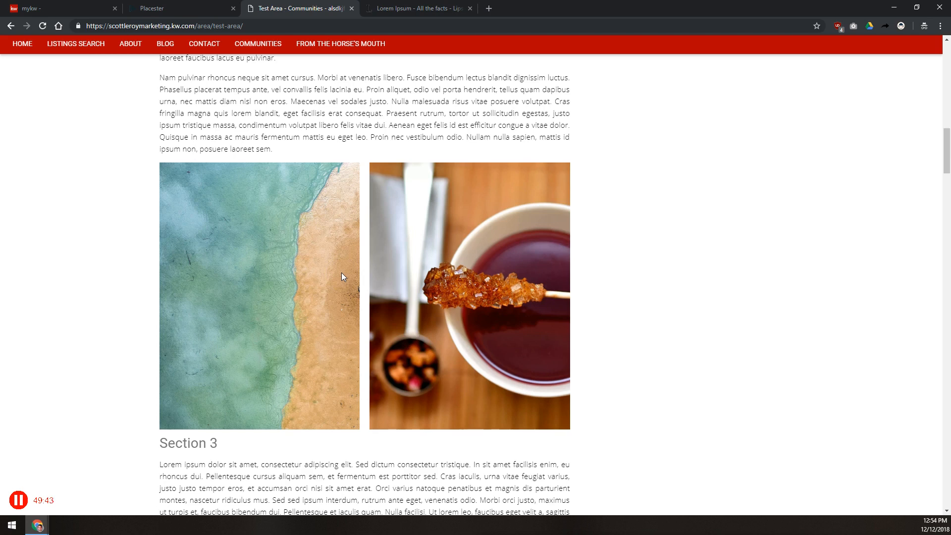
scroll(341, 272, down, 7)
scroll(296, 178, down, 3)
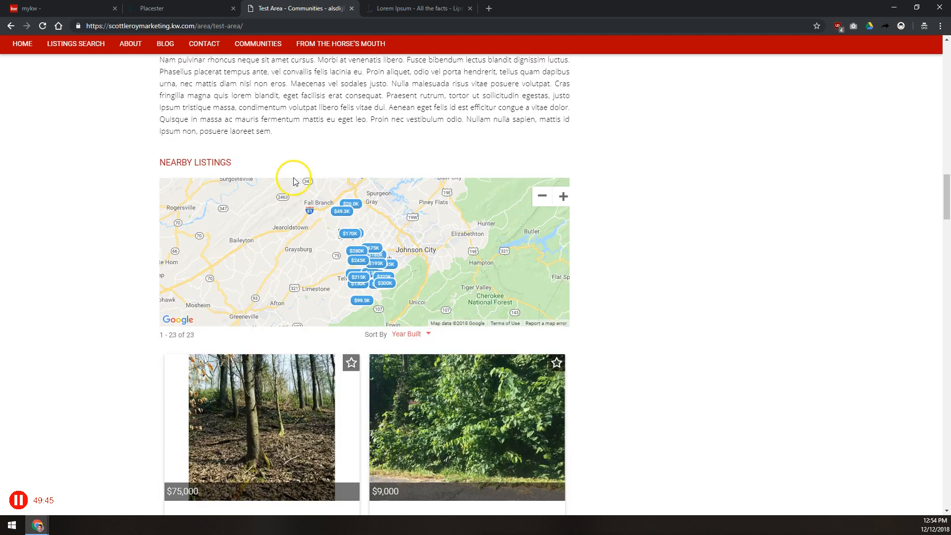
scroll(590, 230, down, 3)
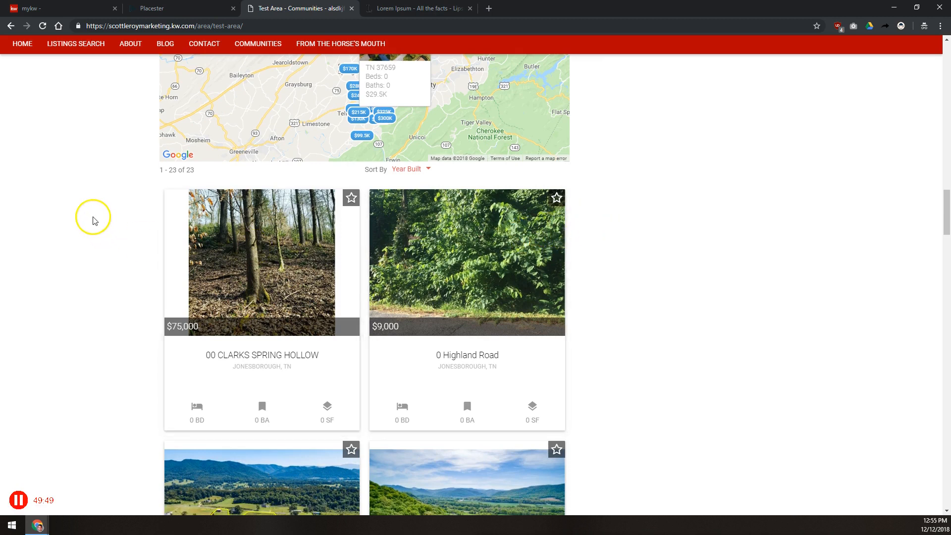
scroll(98, 216, down, 1)
scroll(98, 216, down, 2)
scroll(124, 258, down, 9)
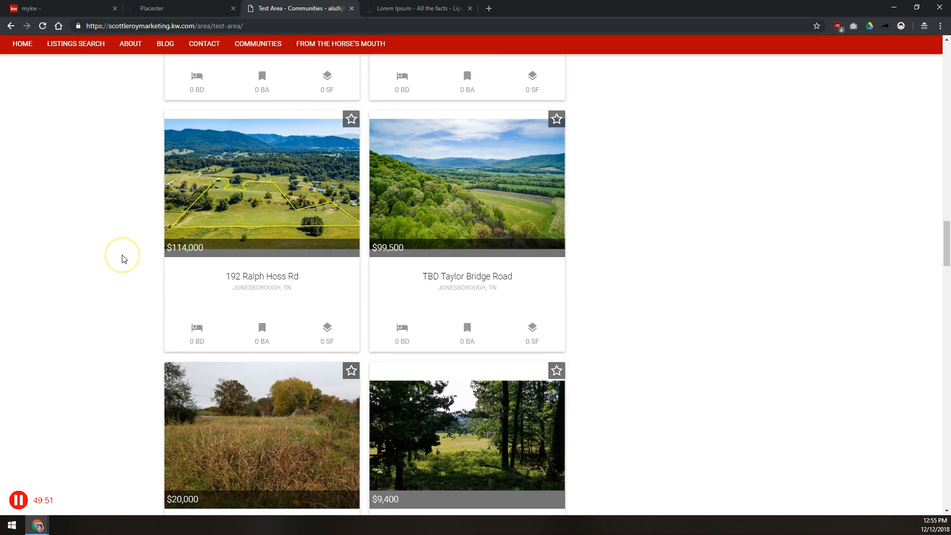
scroll(124, 258, down, 3)
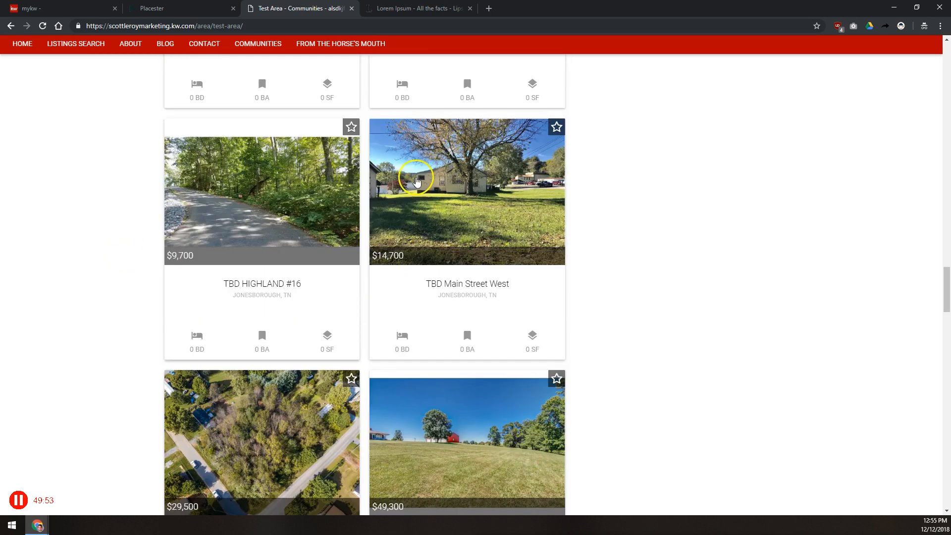
click(421, 182)
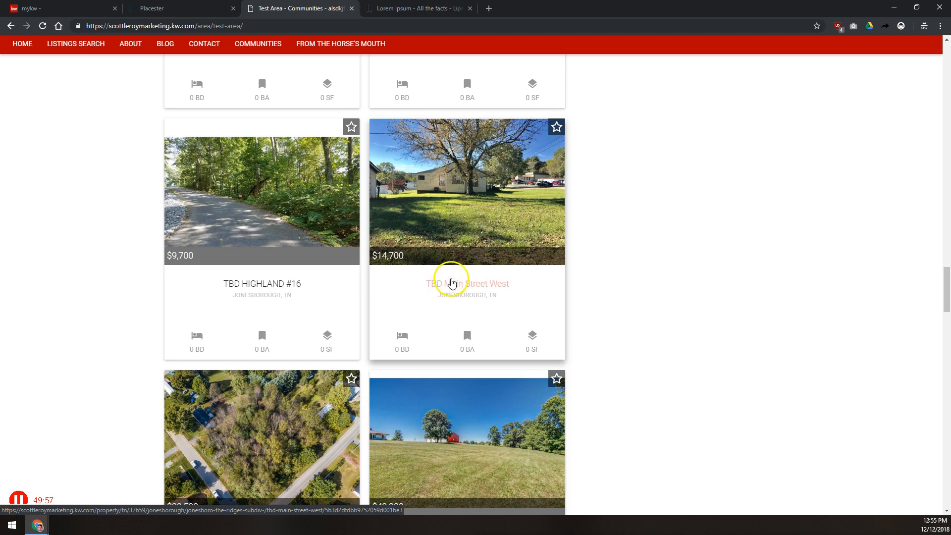
scroll(631, 226, down, 3)
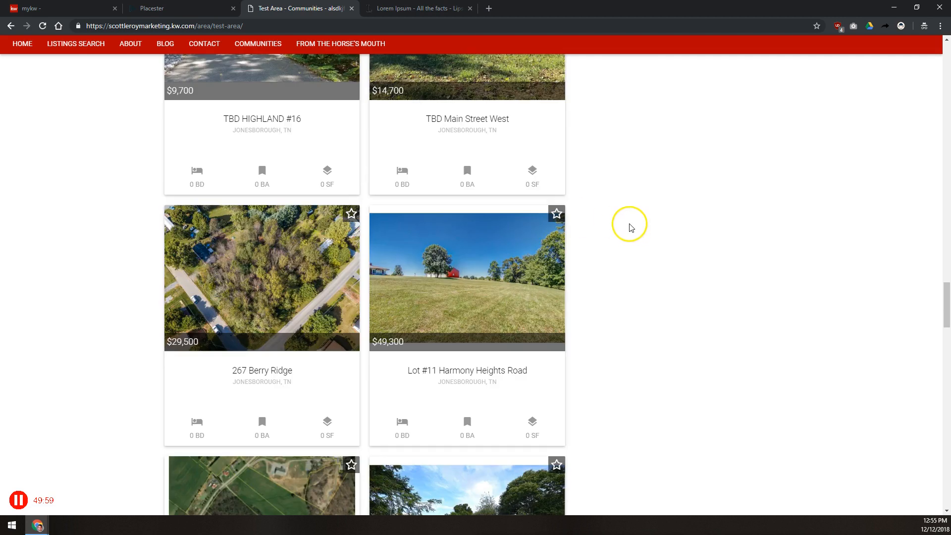
scroll(370, 267, down, 3)
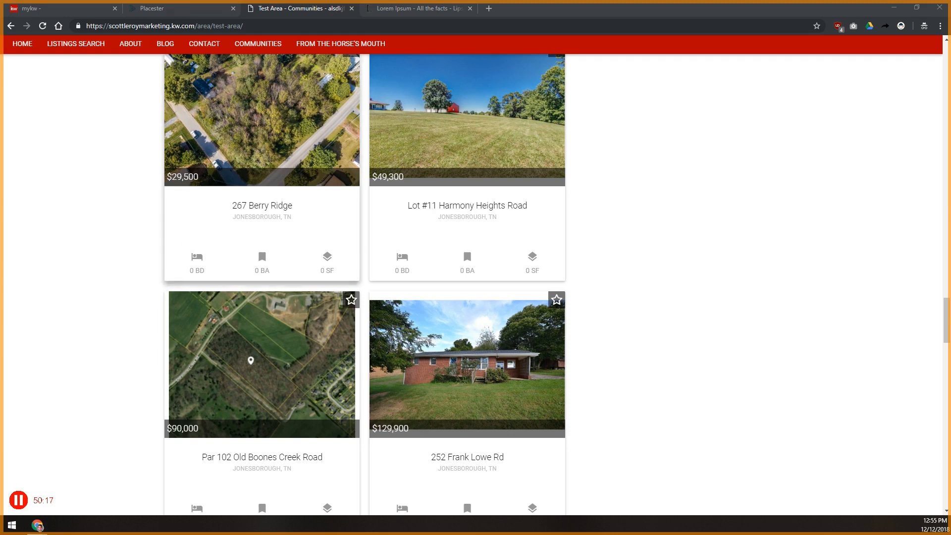
click(152, 8)
Step: Start a new site page from the Pages list, leaving the template as Testimonials Index
click(214, 228)
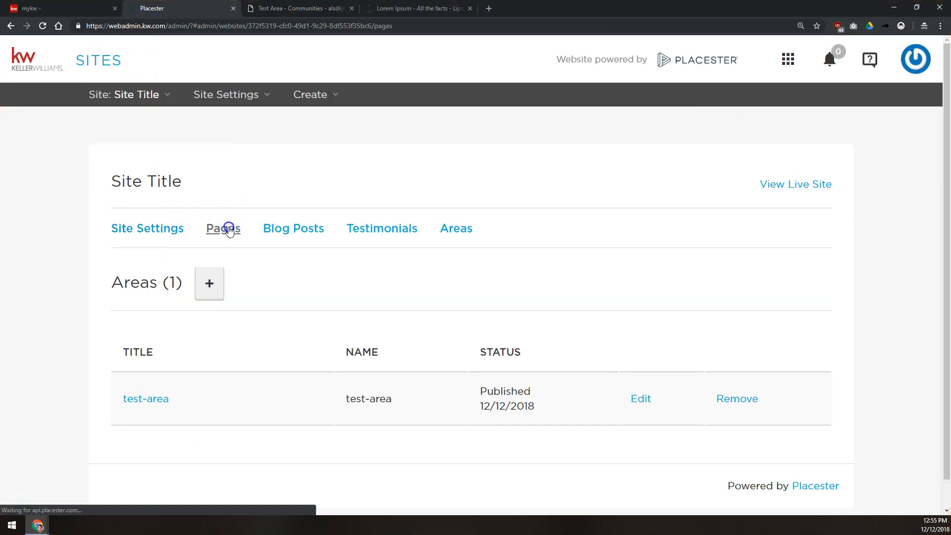
scroll(213, 218, down, 1)
scroll(223, 149, down, 3)
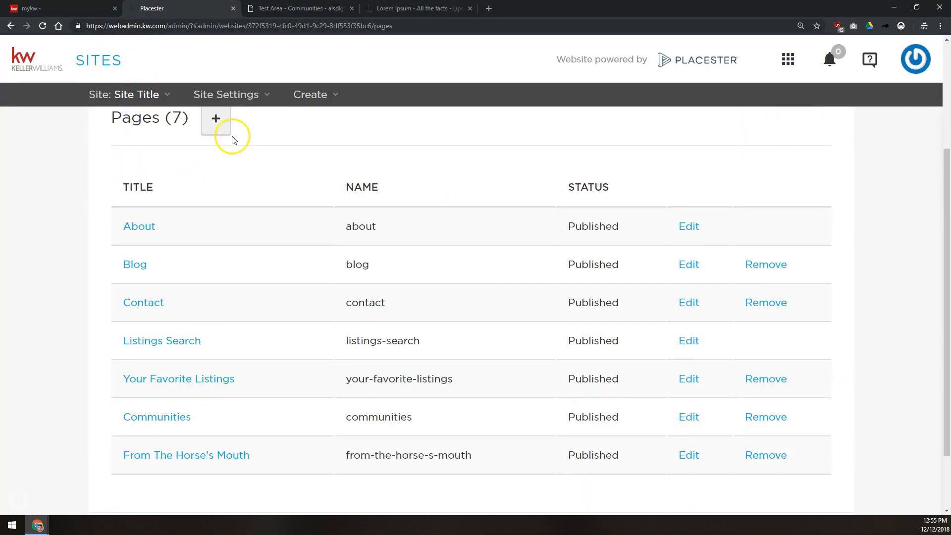
click(218, 121)
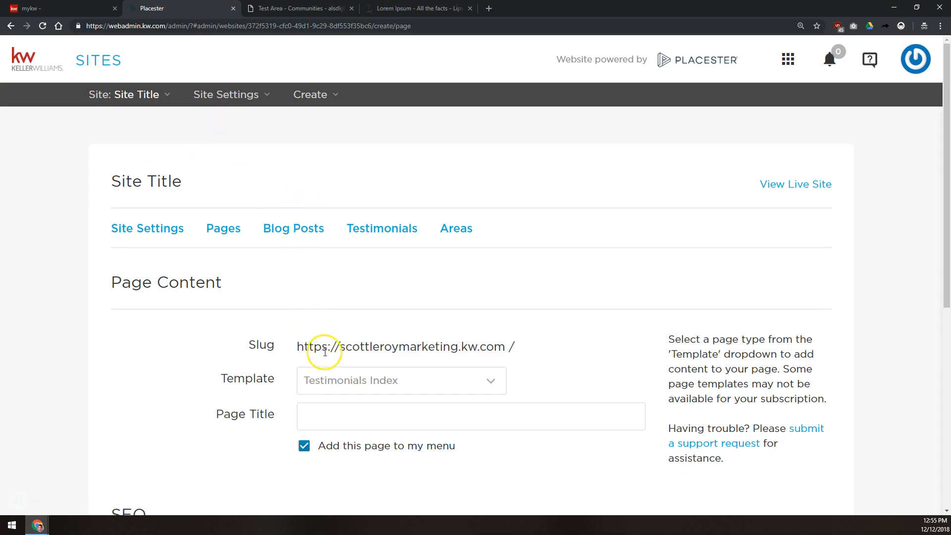
click(330, 378)
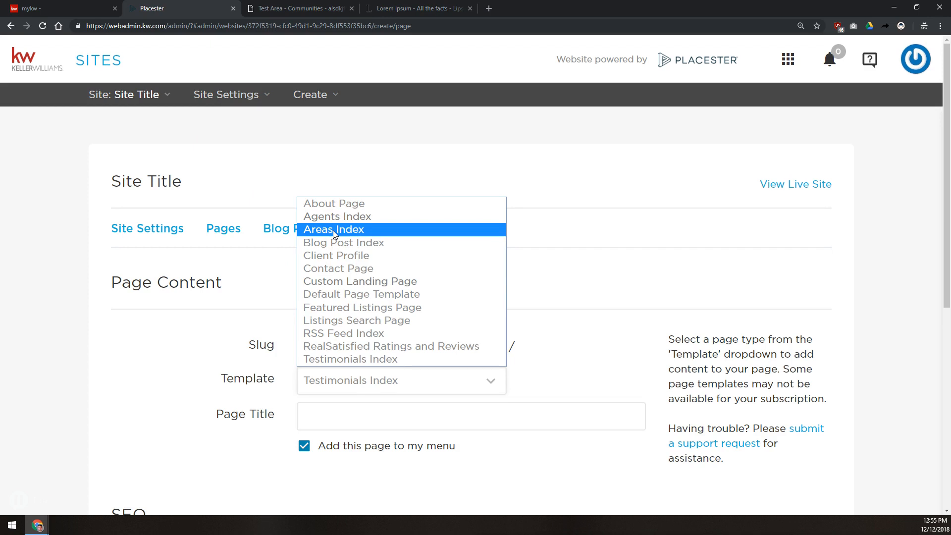
click(243, 279)
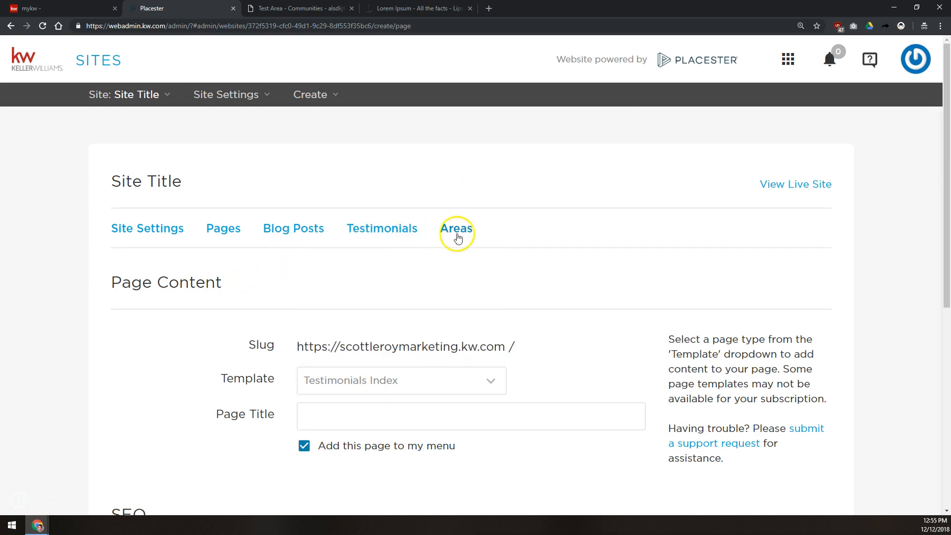
click(365, 419)
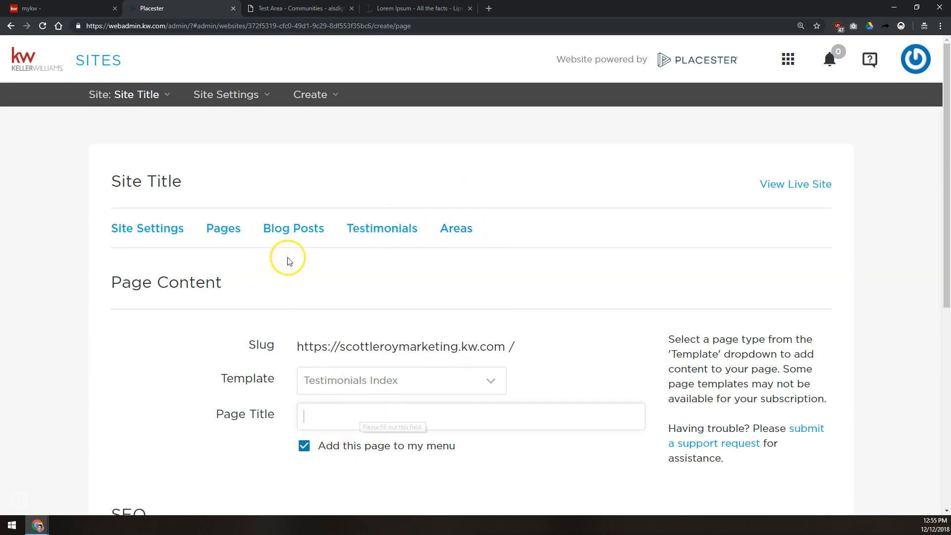
click(398, 379)
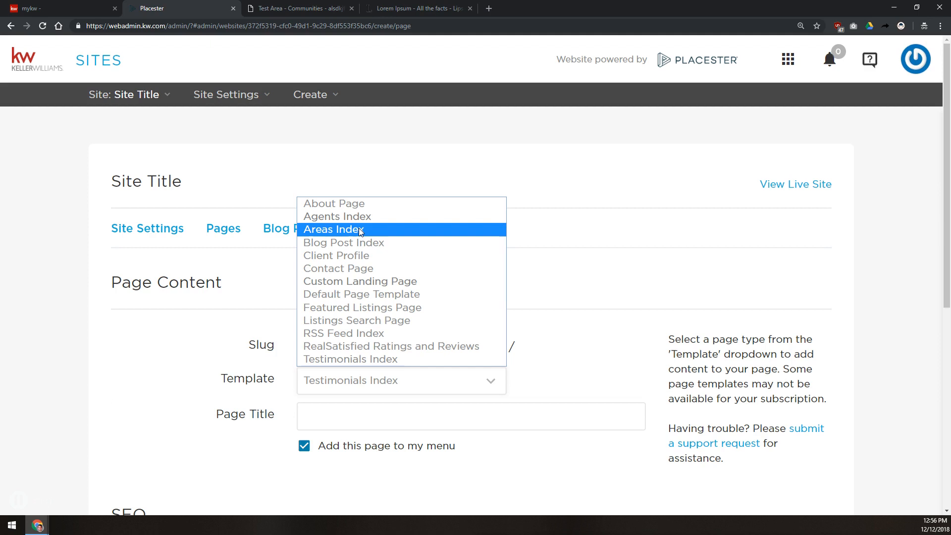
key(Escape)
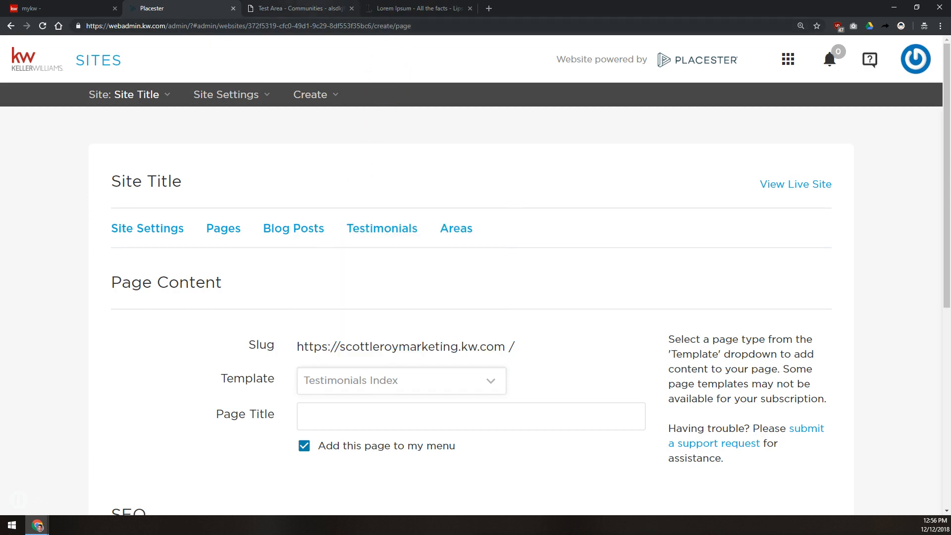
Step: Check the live Test Area page, then enable adding the new page to the site menu
key(ctrl+Tab)
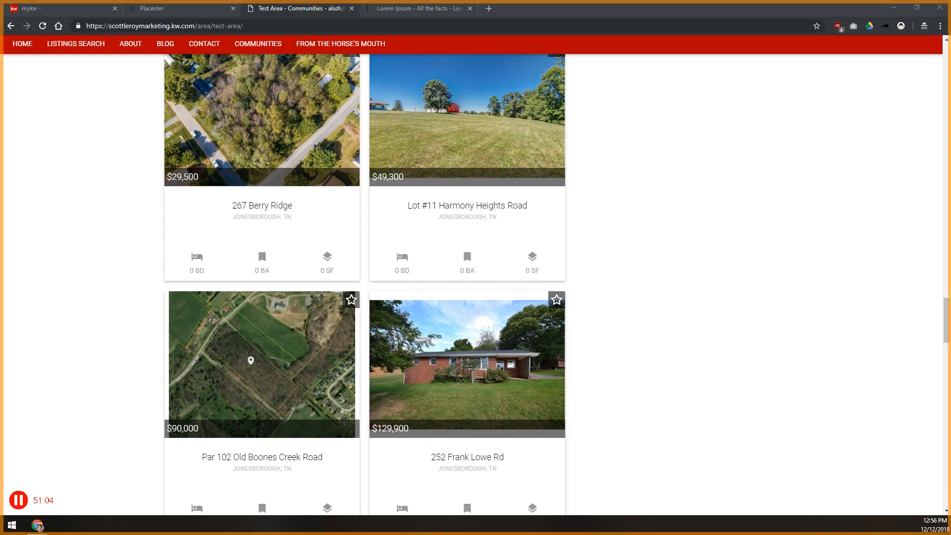
scroll(148, 164, up, 15)
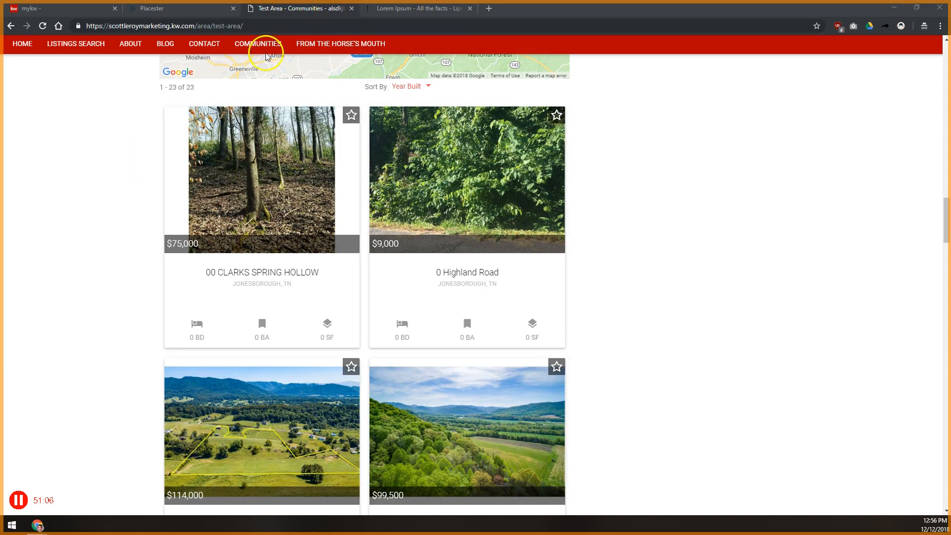
click(180, 8)
scroll(280, 330, down, 7)
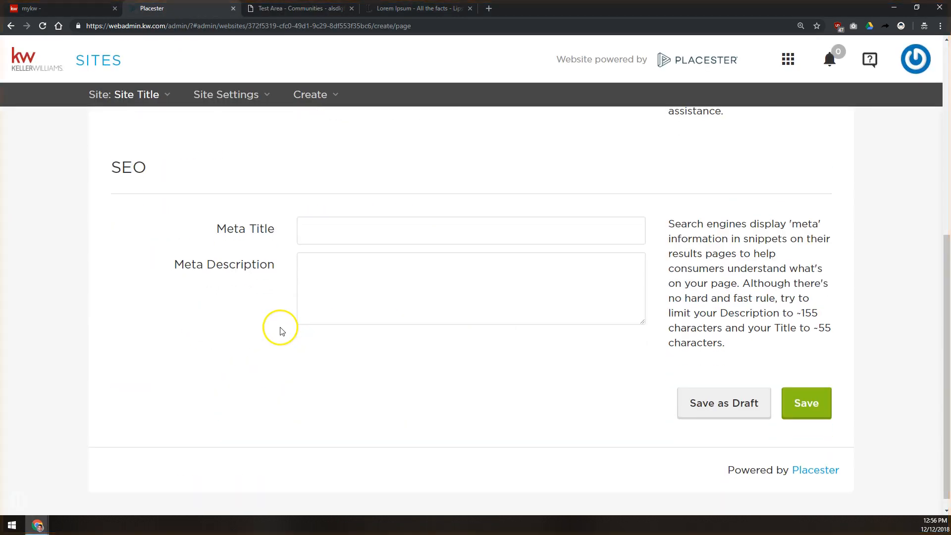
scroll(280, 331, up, 5)
click(304, 332)
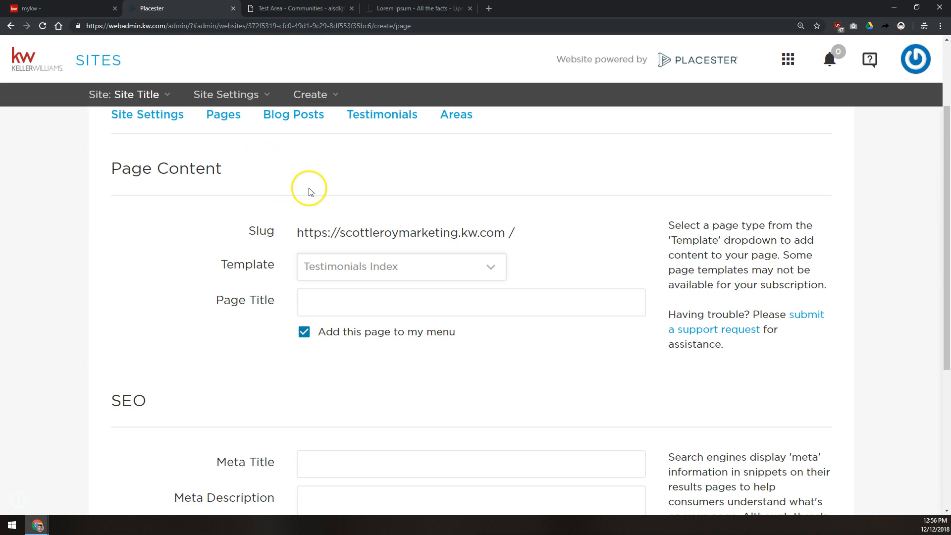
Step: Add Communities as a new item in the Site Settings navigation menu
click(162, 116)
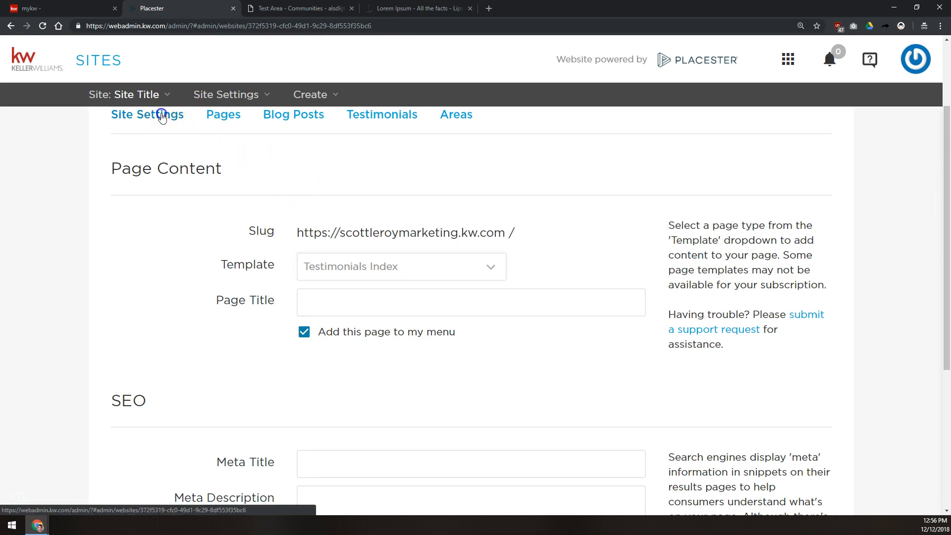
scroll(114, 206, down, 5)
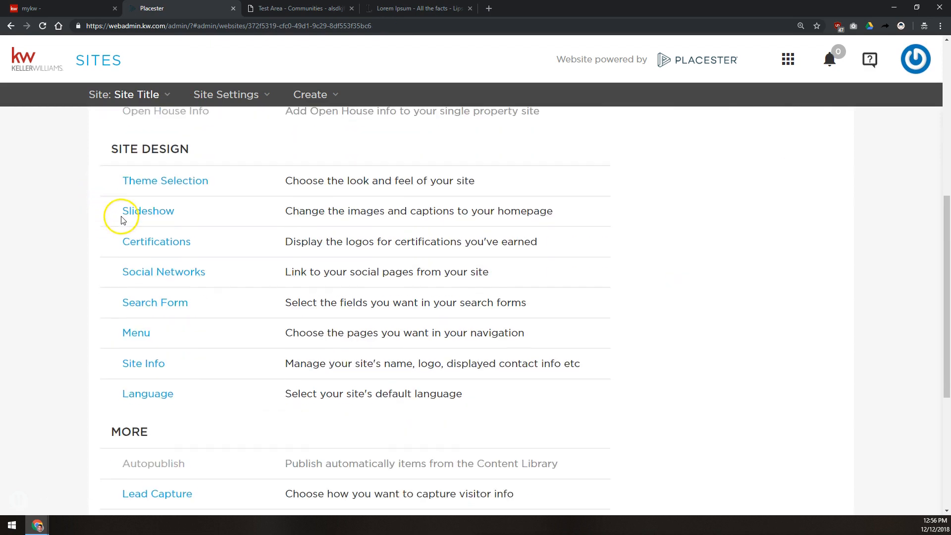
click(140, 344)
scroll(302, 362, down, 3)
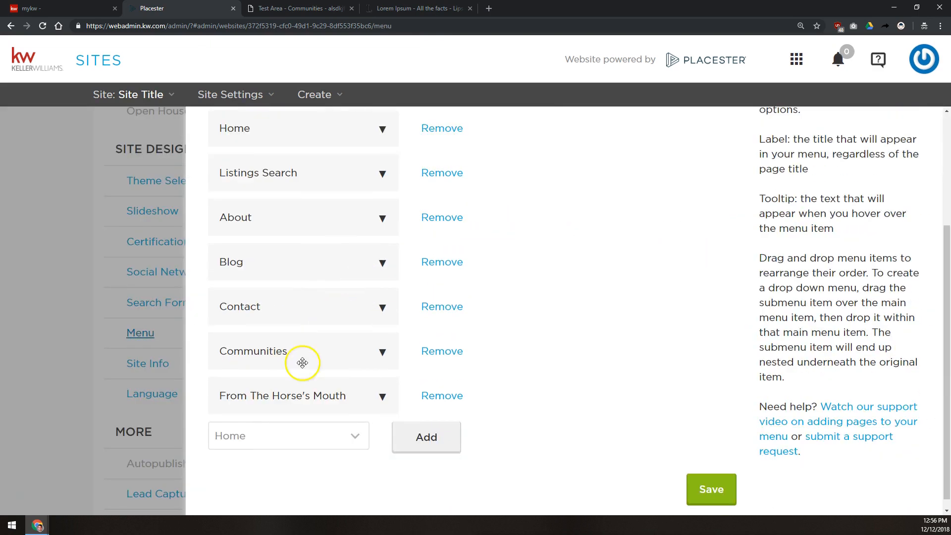
click(274, 435)
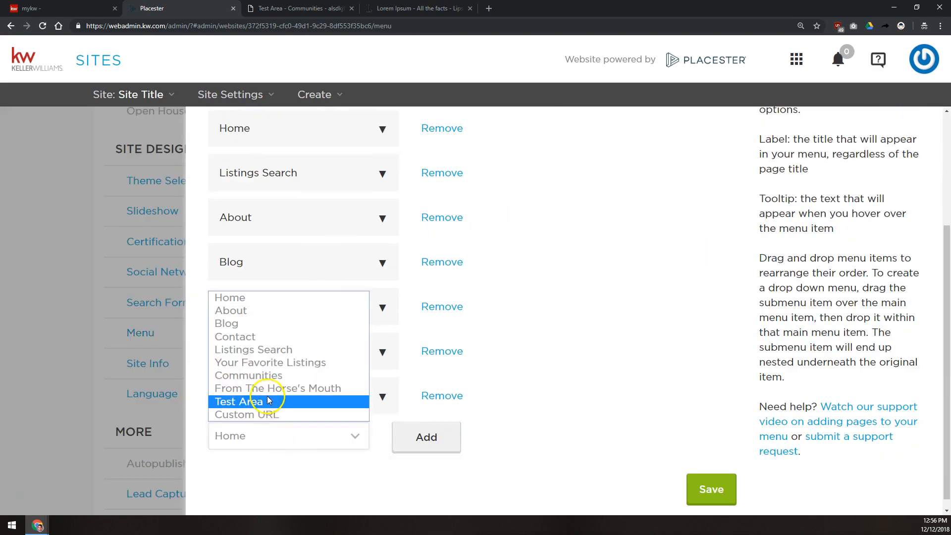
click(218, 383)
click(436, 444)
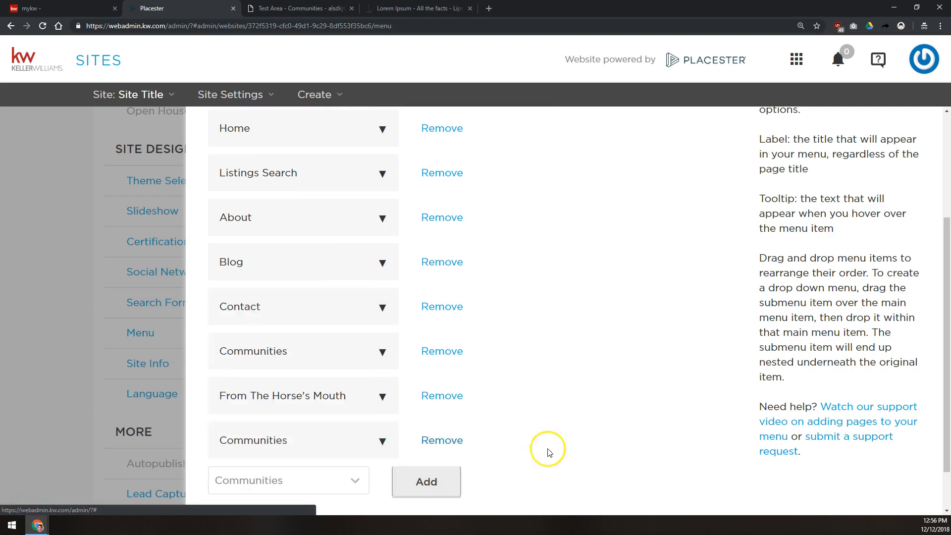
Step: Delete the duplicate Communities menu item and save the menu changes
scroll(694, 466, down, 1)
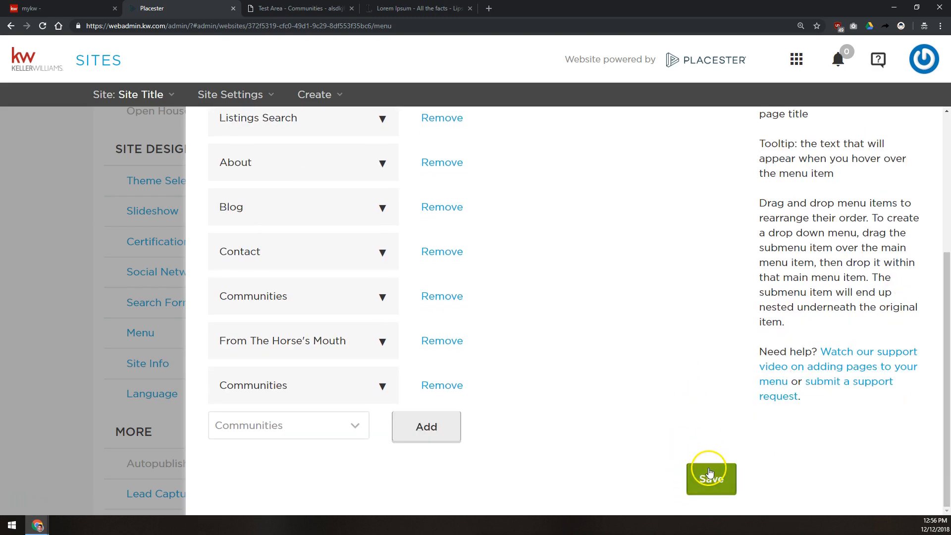
click(441, 386)
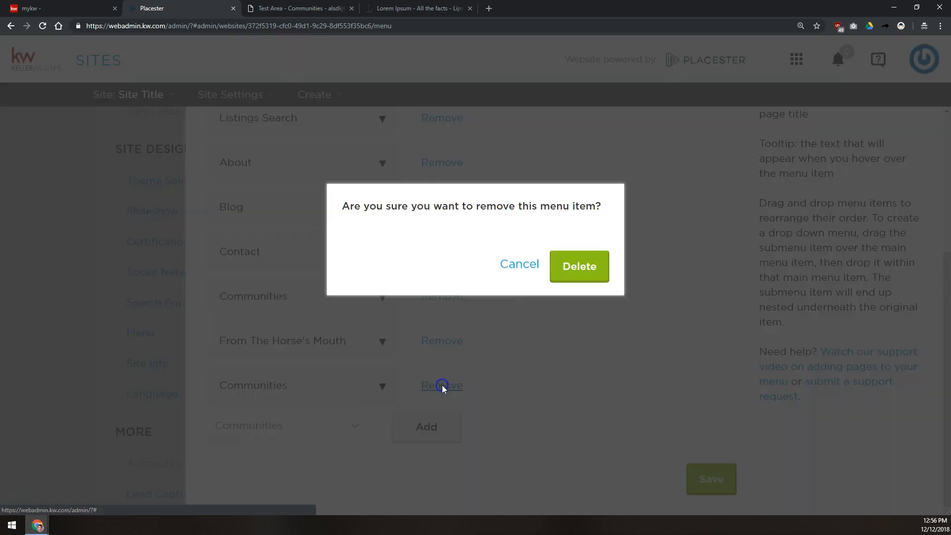
click(590, 261)
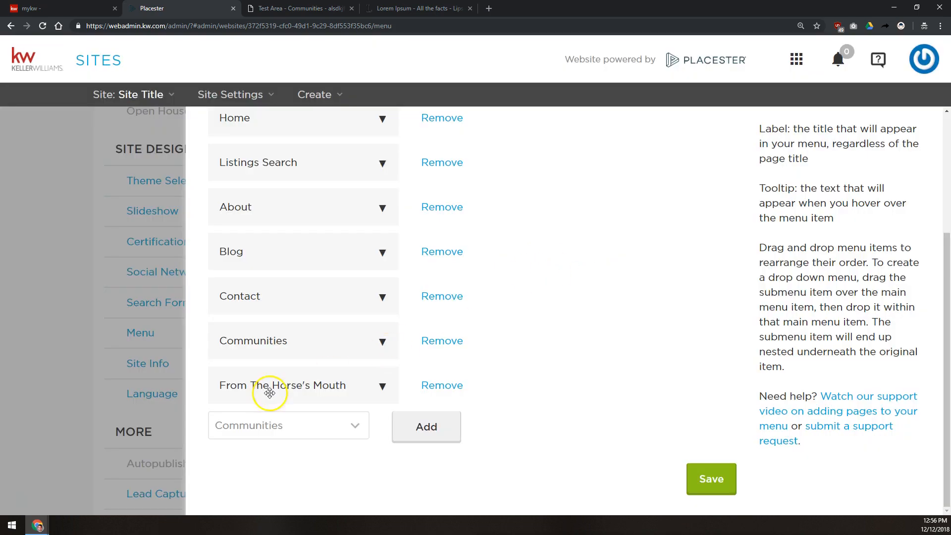
click(141, 363)
click(563, 295)
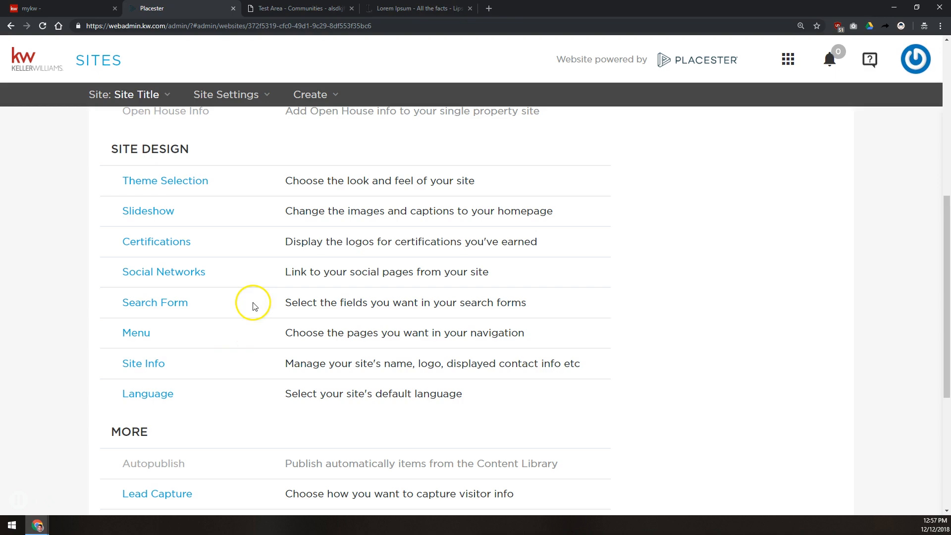
Step: Scroll through the live Test Area page's listings and sections, and select its URL
click(302, 8)
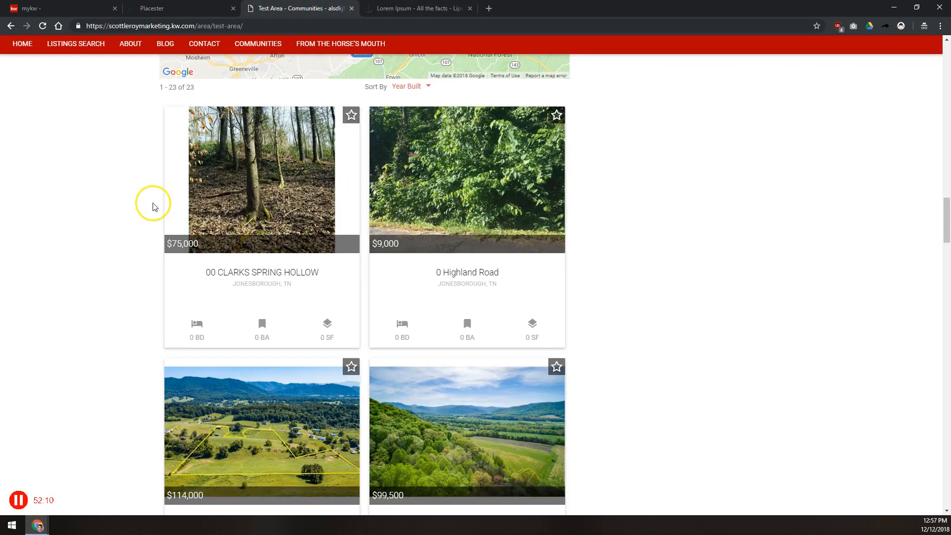
scroll(154, 205, up, 8)
scroll(153, 206, down, 20)
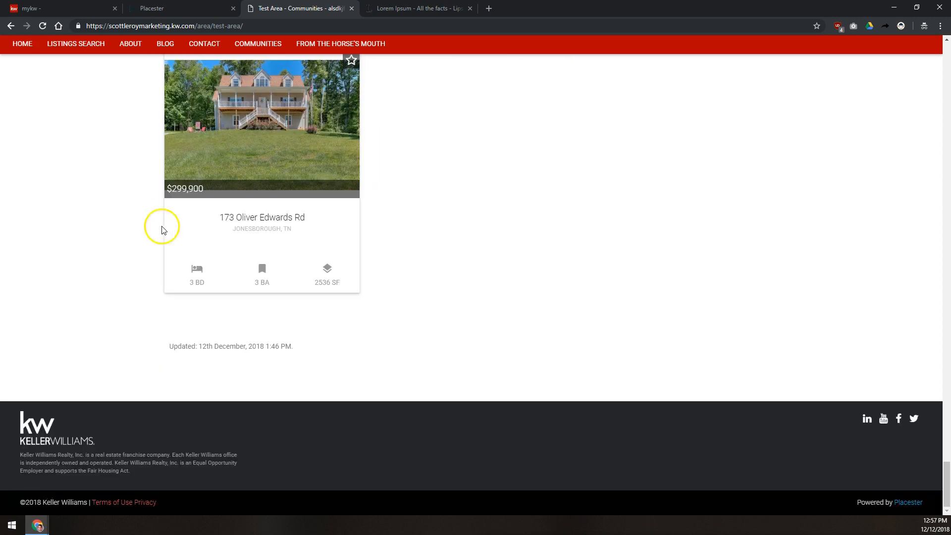
scroll(159, 223, up, 20)
scroll(140, 366, down, 12)
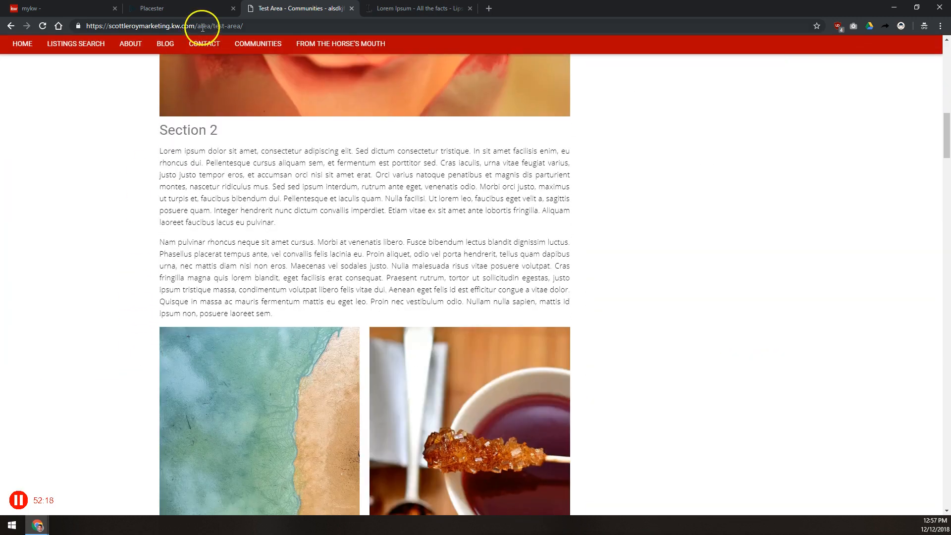
click(202, 28)
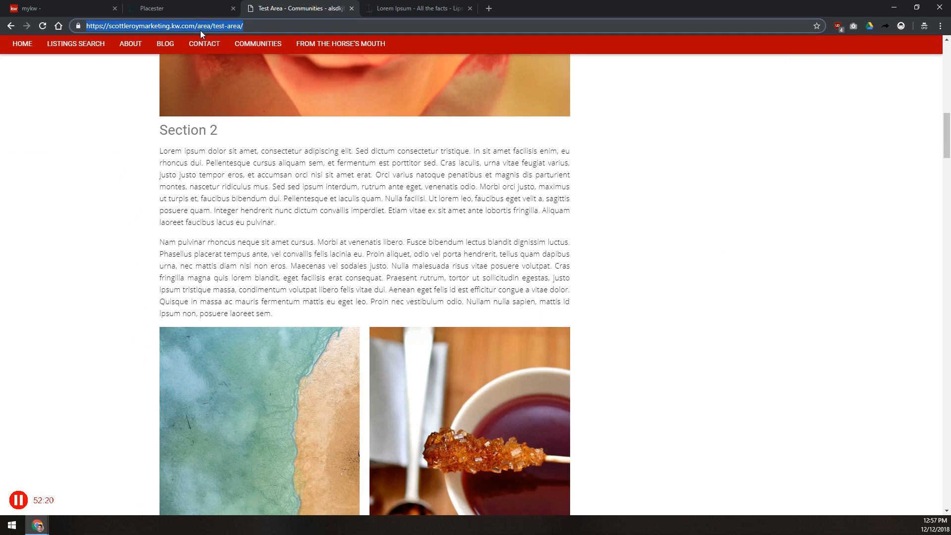
scroll(341, 220, up, 6)
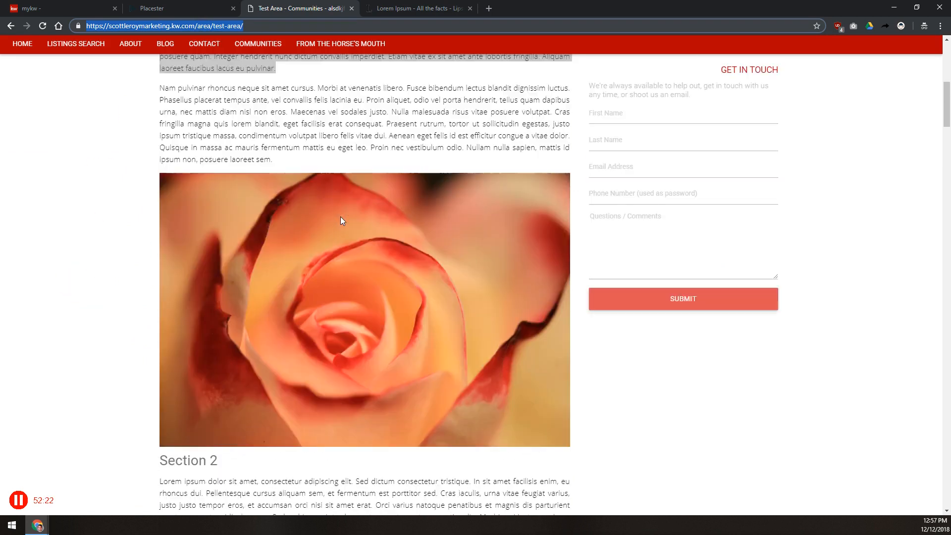